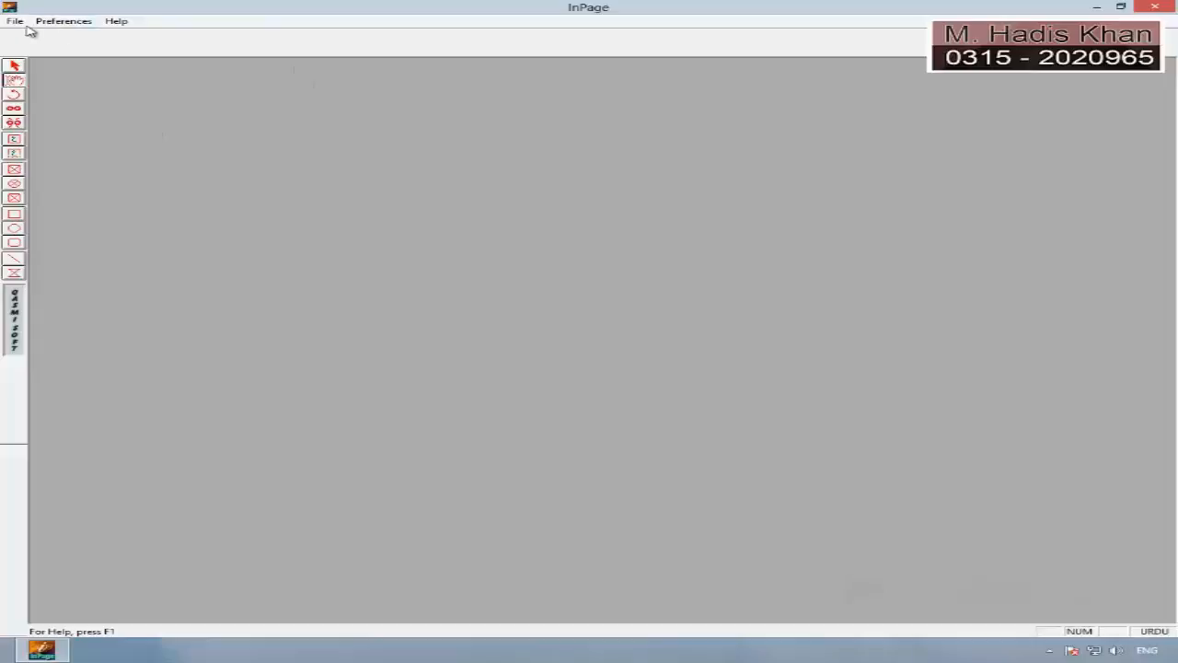
- Create a new document with the A4 210x297mm page size, keeping the default margins and columns
left_click(16, 21)
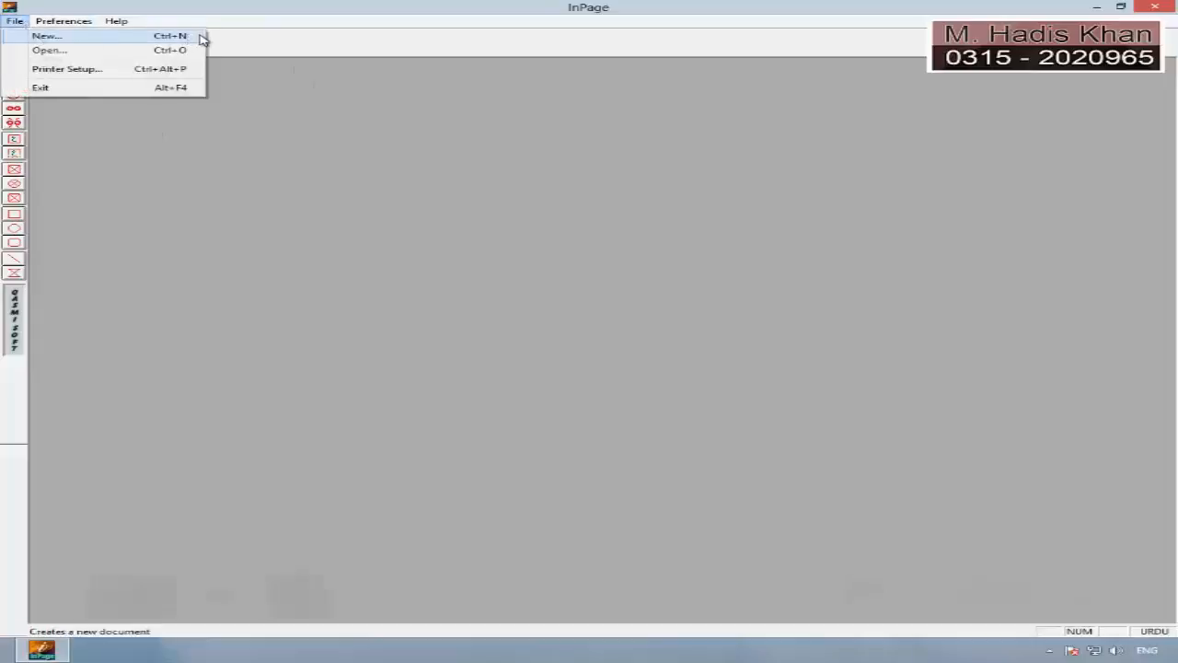
left_click(103, 40)
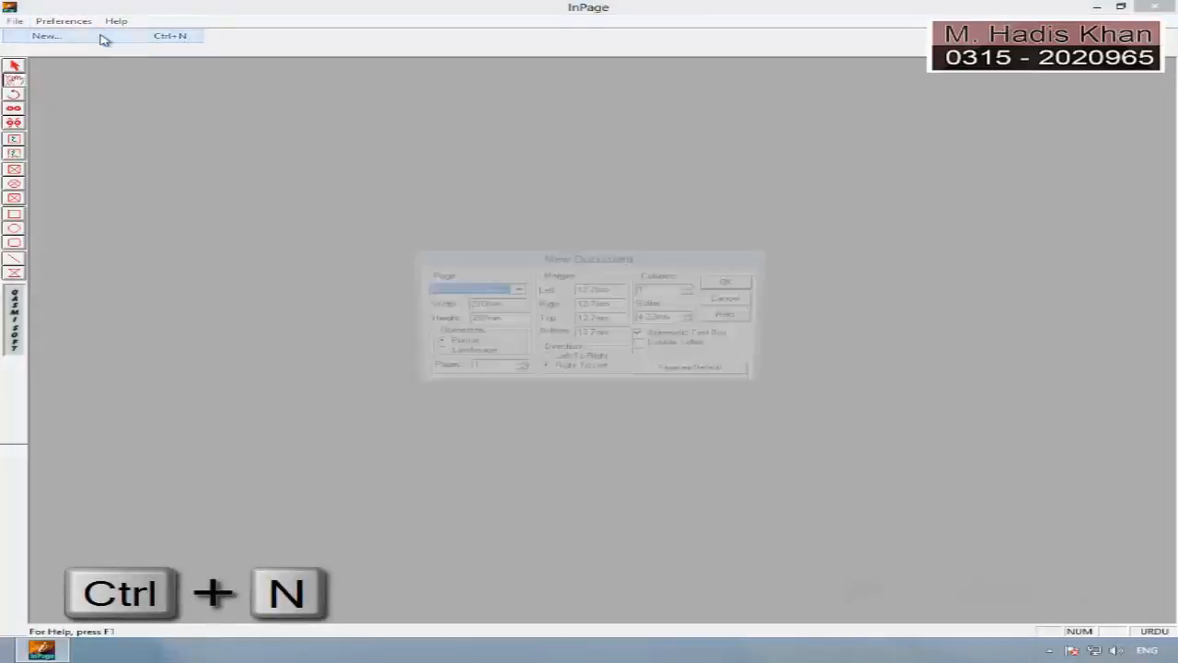
left_click(516, 289)
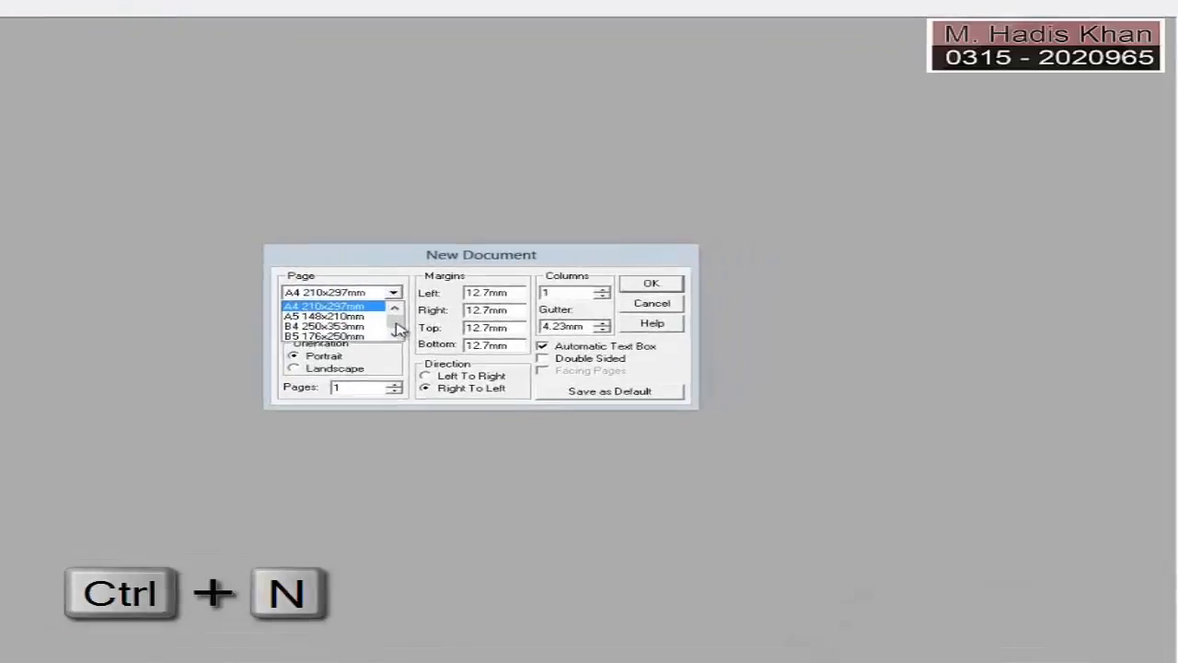
left_click_drag(516, 316, 517, 305)
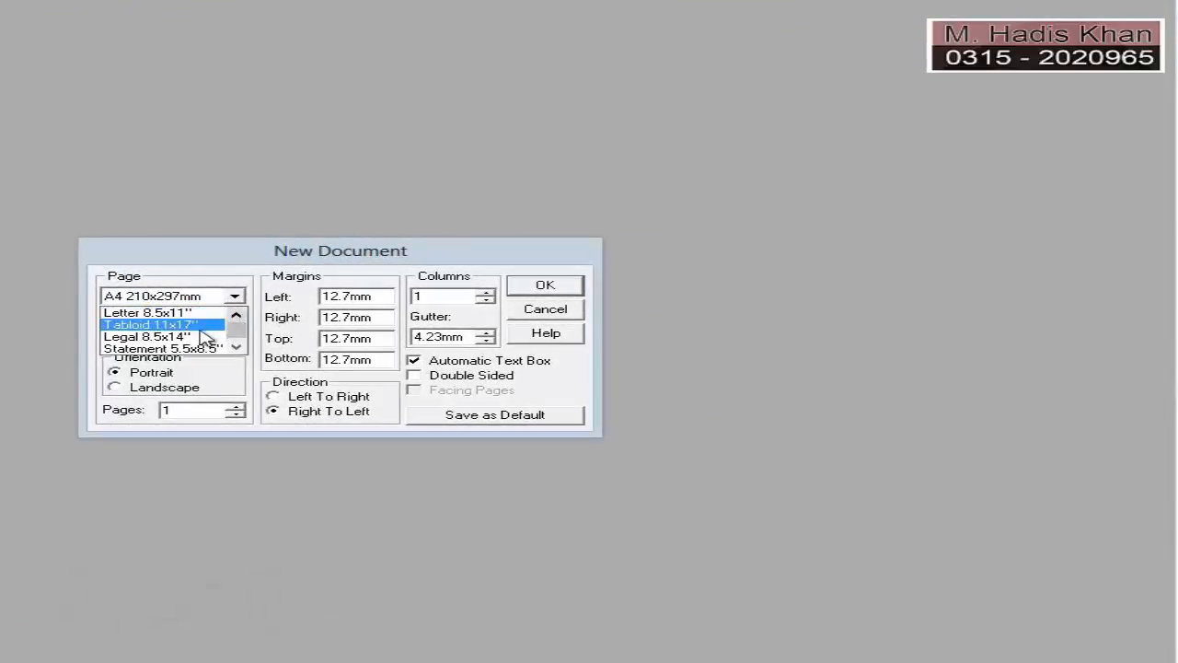
left_click(235, 347)
left_click(235, 346)
left_click(235, 347)
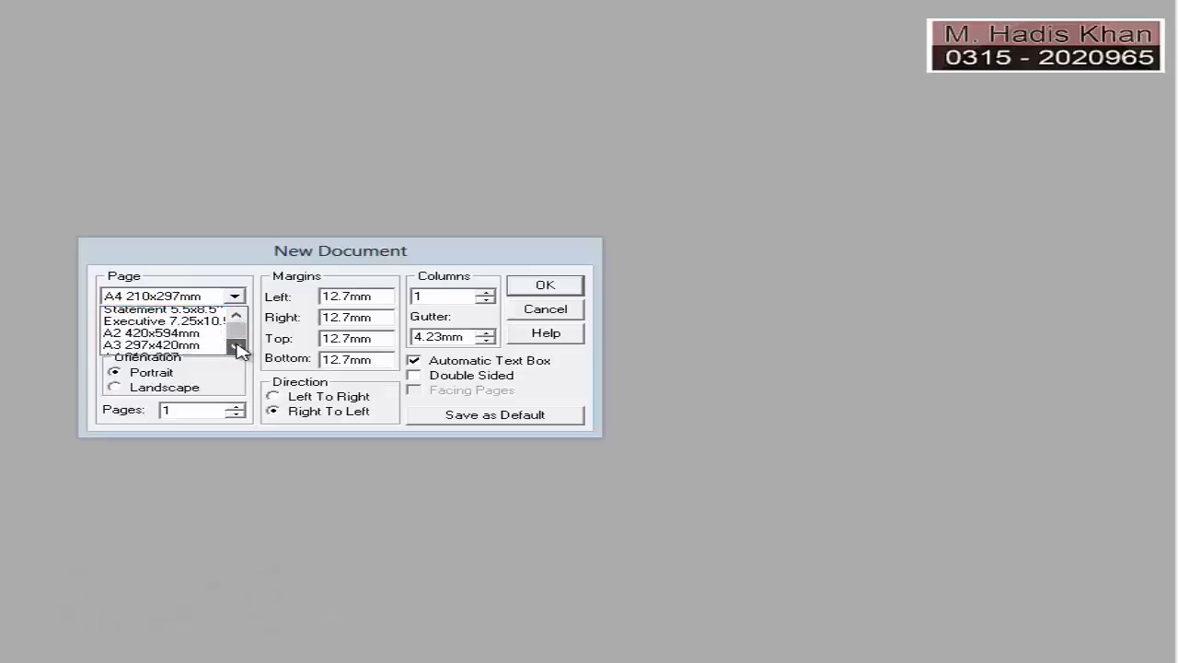
left_click(236, 347)
left_click(235, 347)
left_click(207, 337)
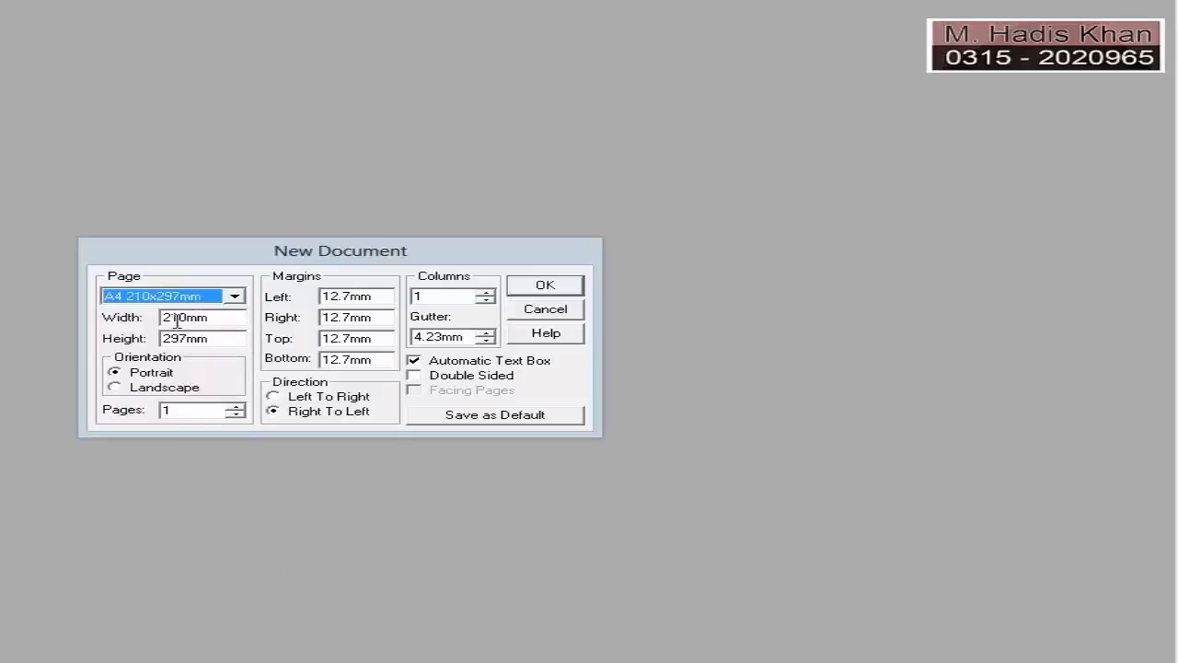
left_click(545, 284)
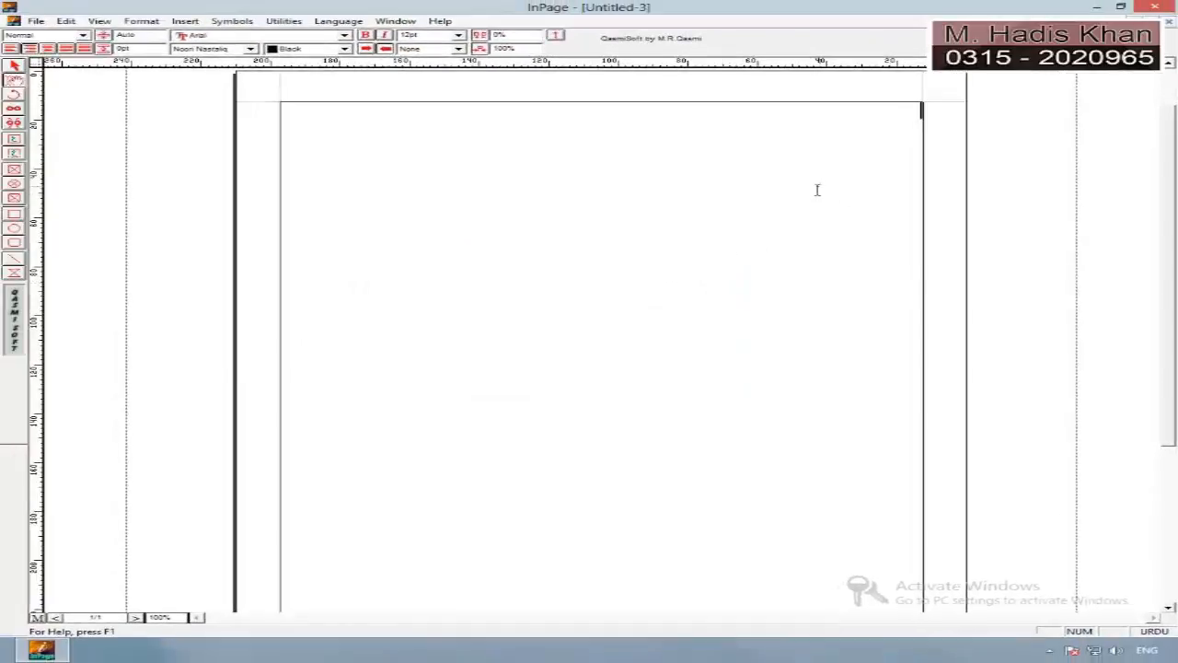
- Place the text cursor on the blank page and raise the character size to 36 pt
left_click(14, 66)
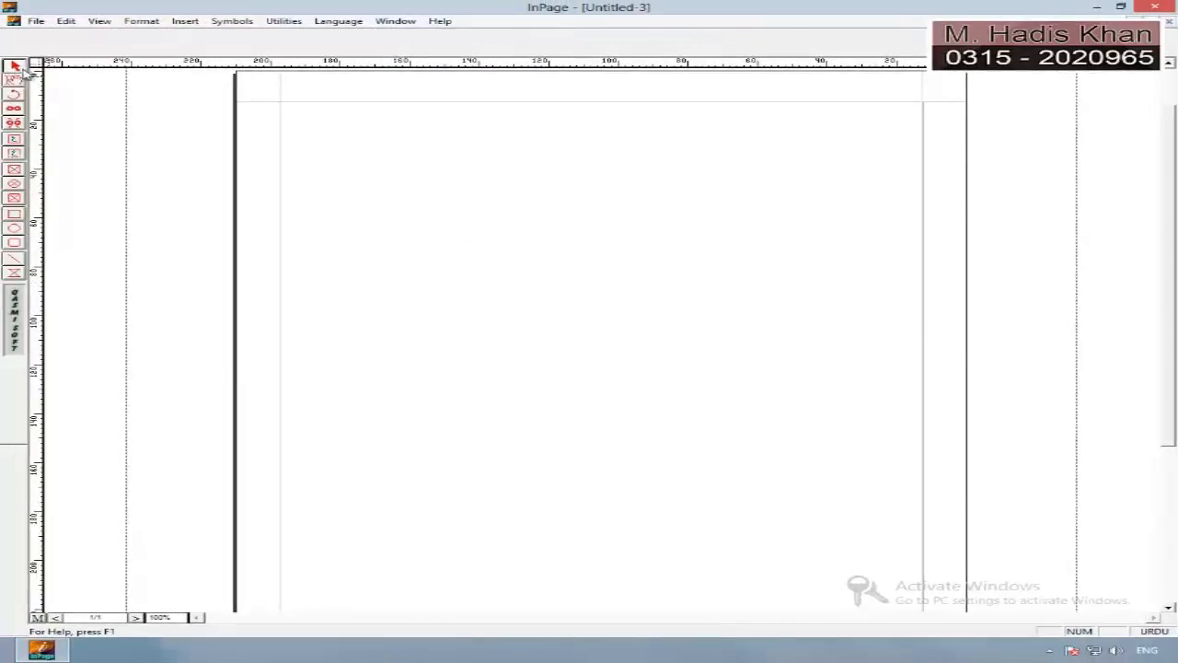
left_click(18, 81)
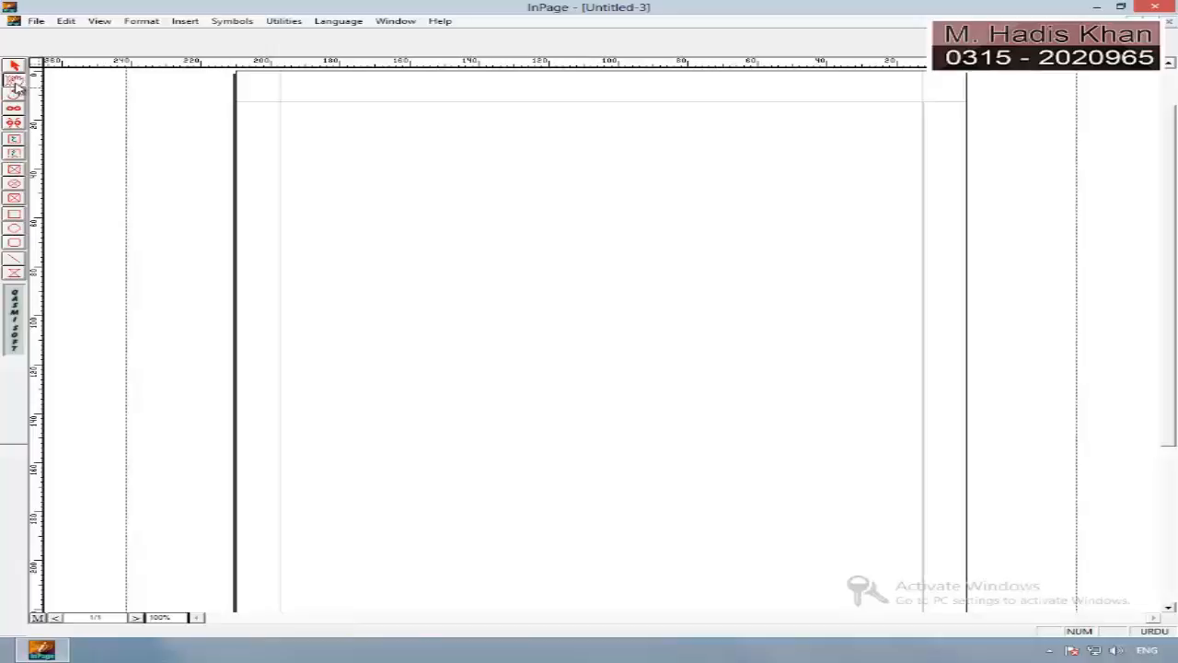
left_click(889, 159)
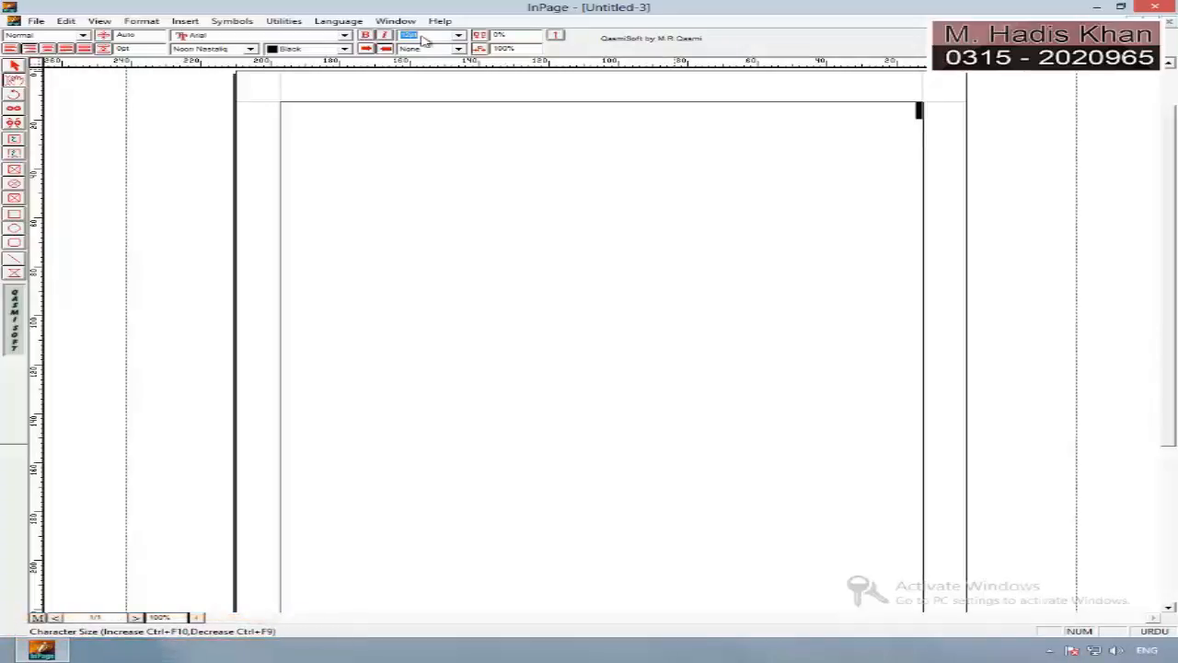
left_click(900, 150)
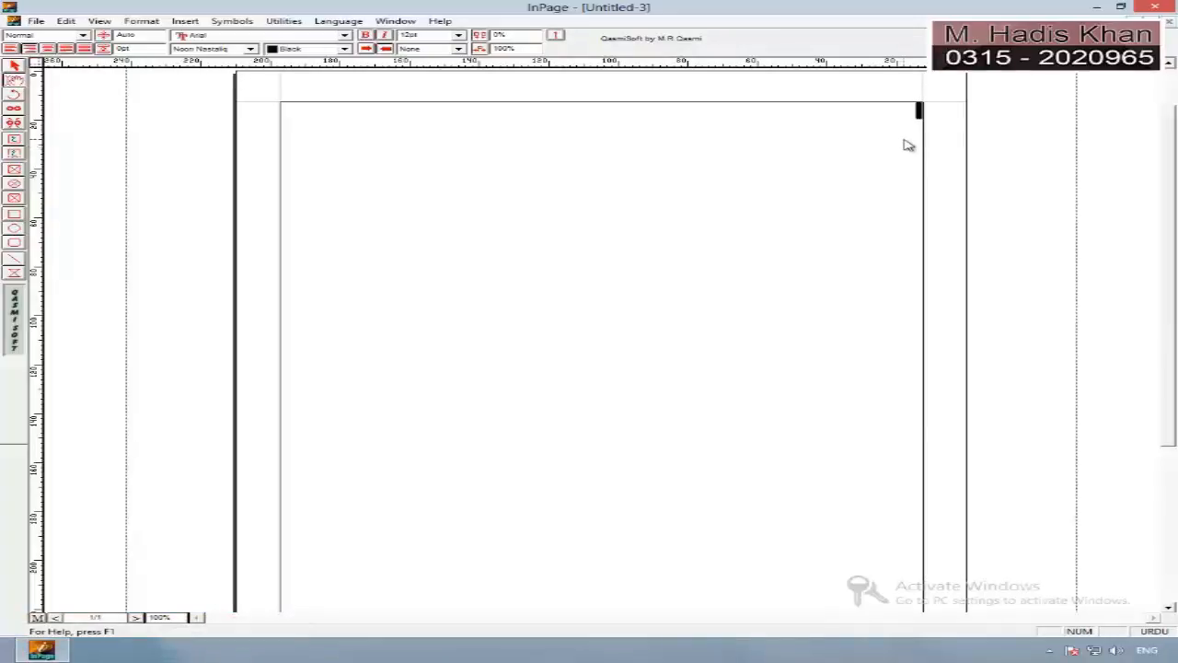
key("ctrl+F8")
key("ctrl+F8")
key("ctrl+F8")
key("ctrl+F8")
key("ctrl+F8")
key("ctrl+F8")
key("ctrl+F8")
key("ctrl+F8")
key("ctrl+F8")
key("ctrl+F8")
key("ctrl+F8")
key("ctrl+F8")
key("ctrl+F8")
key("ctrl+F8")
key("ctrl+F8")
key("ctrl+F8")
key("ctrl+F8")
key("ctrl+F8")
key("ctrl+F8")
key("ctrl+F8")
- Write the Urdu sentence "پاکستان ایک اسلامی مملکت ہے۔" on the first line, correcting typing mistakes
type("پاکستان")
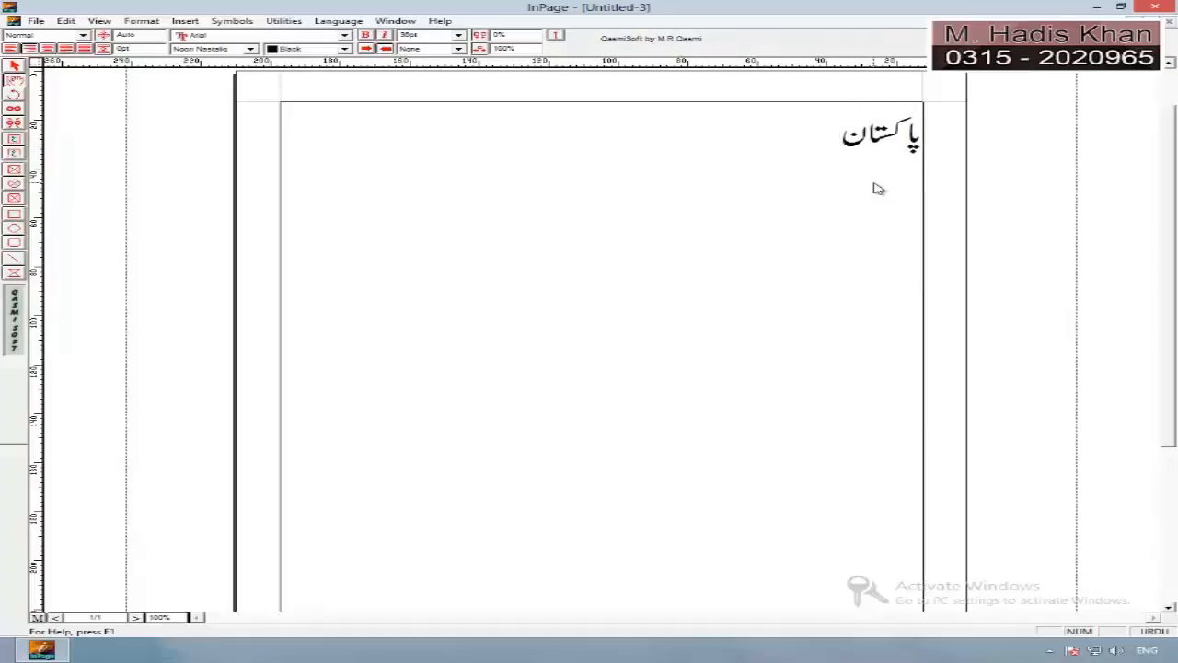
type(" ایک اسلام")
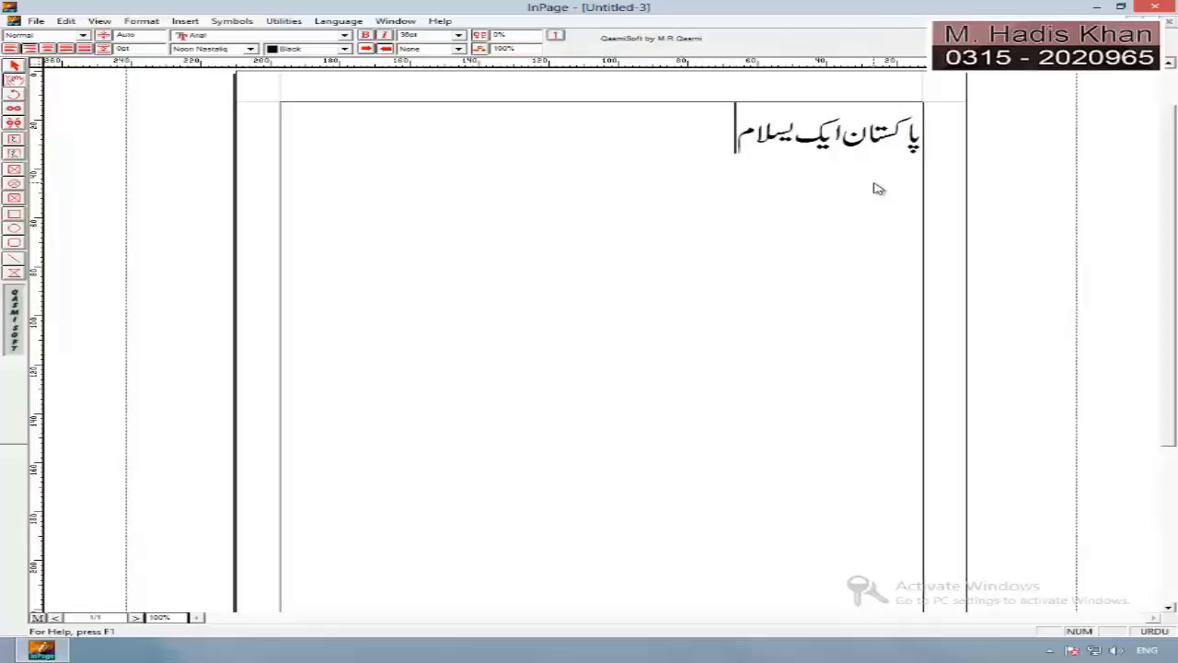
key("BackSpace")
key("BackSpace")
key("BackSpace")
key("BackSpace")
type("سلامی لملک")
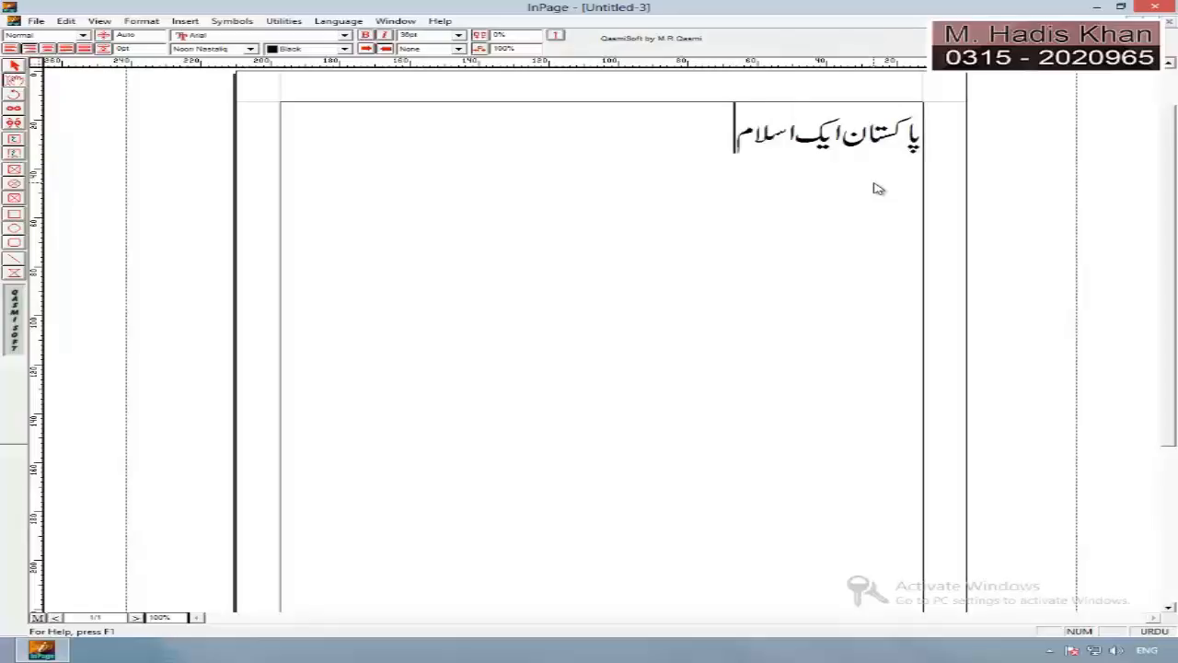
key("BackSpace")
key("BackSpace")
key("BackSpace")
key("BackSpace")
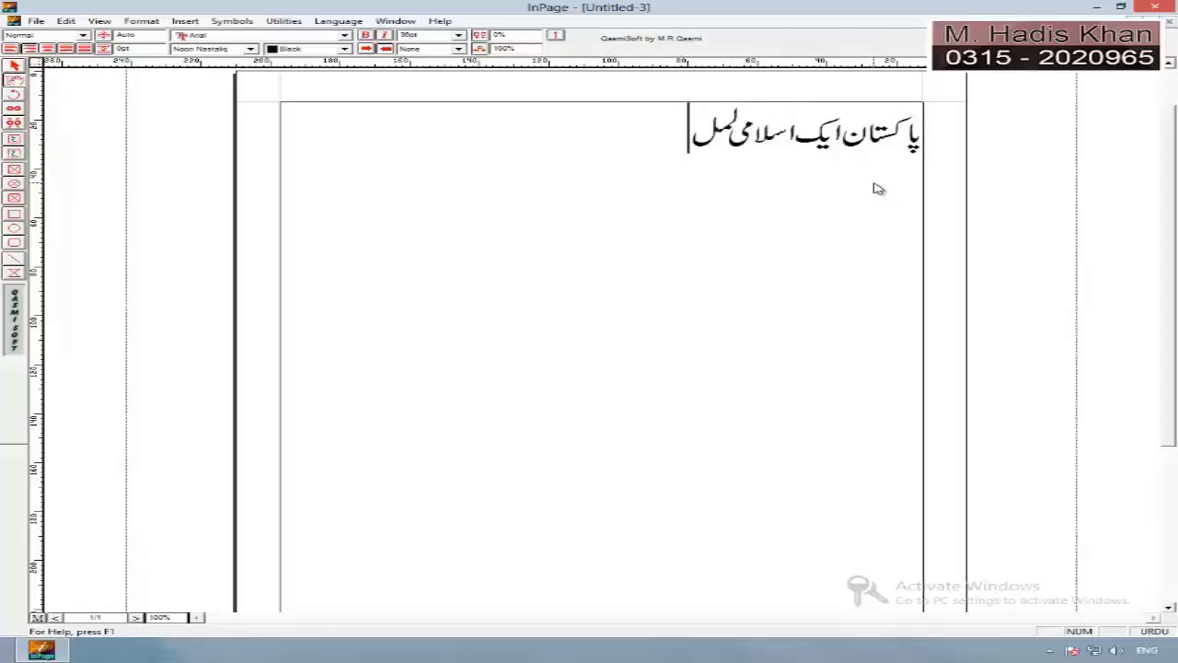
type("مملکت ہے۔")
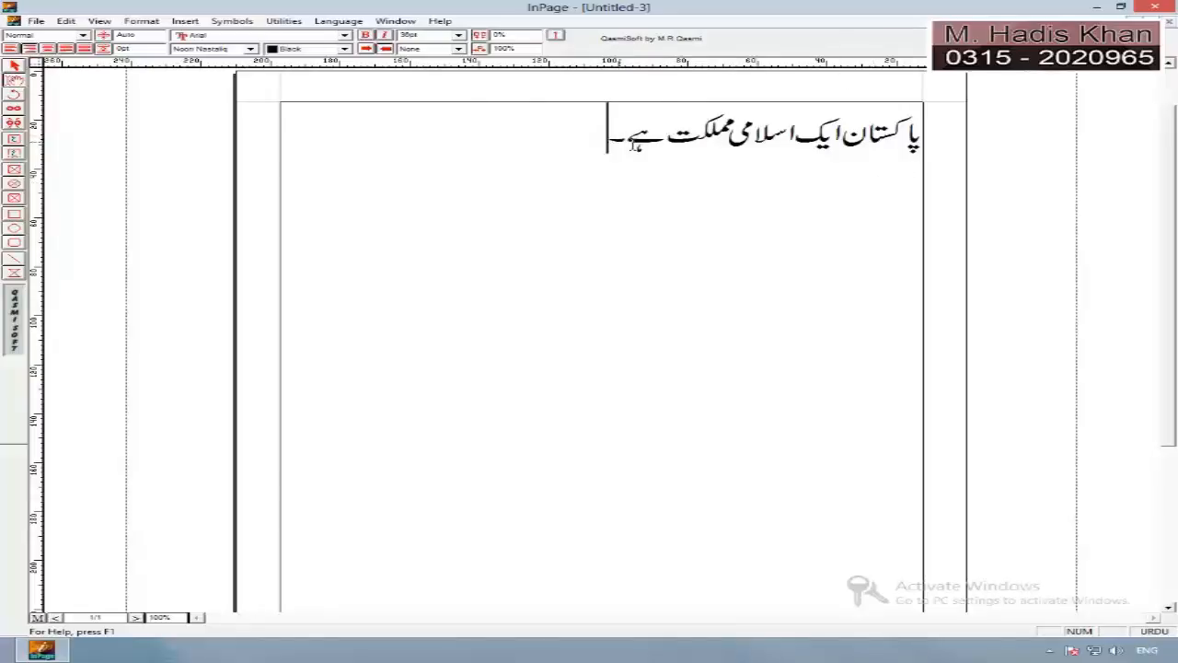
key("alt")
key("alt")
- Select the whole Urdu sentence and set its character spacing to 45%
left_click_drag(610, 133, 911, 136)
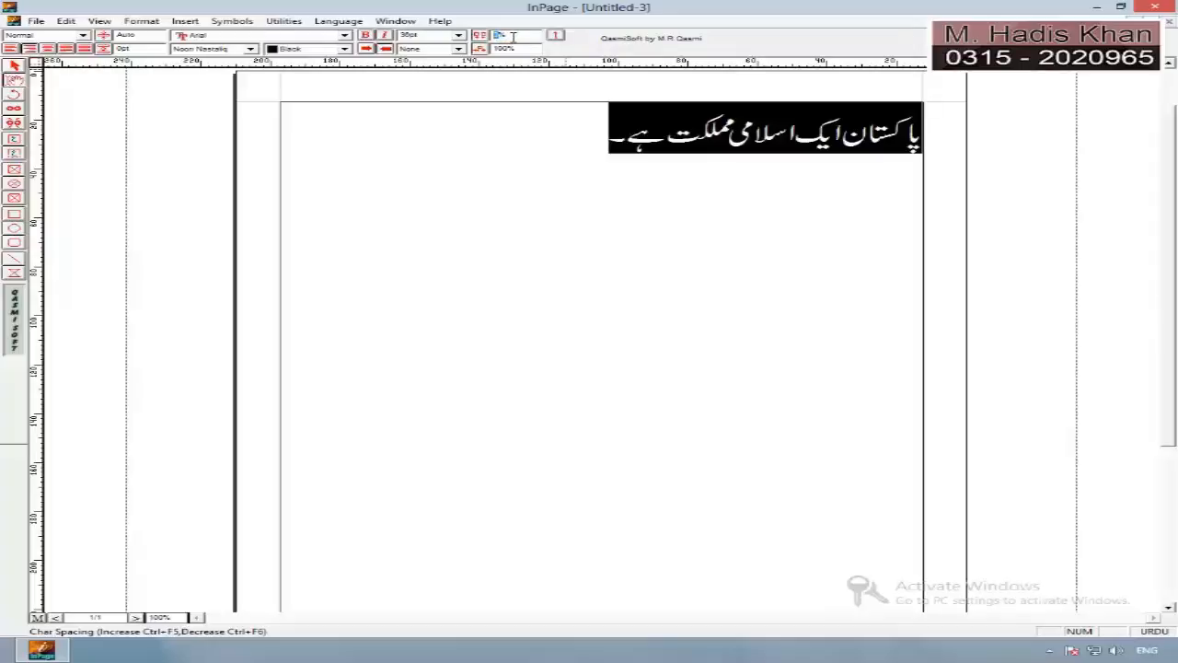
type("45")
key("Return")
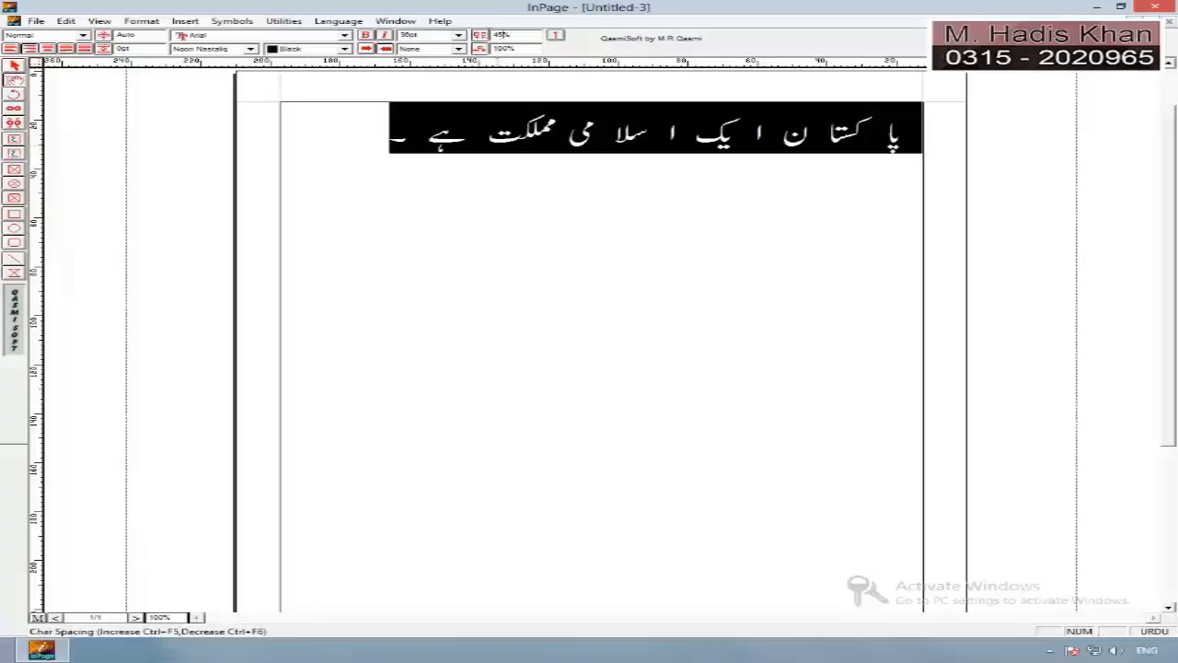
- Reset the sentence's character spacing to 0% and raise it in small increments to 52%
left_click(480, 35)
left_click_drag(580, 140, 925, 139)
key("ctrl+F5")
key("ctrl+F5")
key("ctrl+F5")
key("ctrl+F5")
key("ctrl+F5")
key("ctrl+F5")
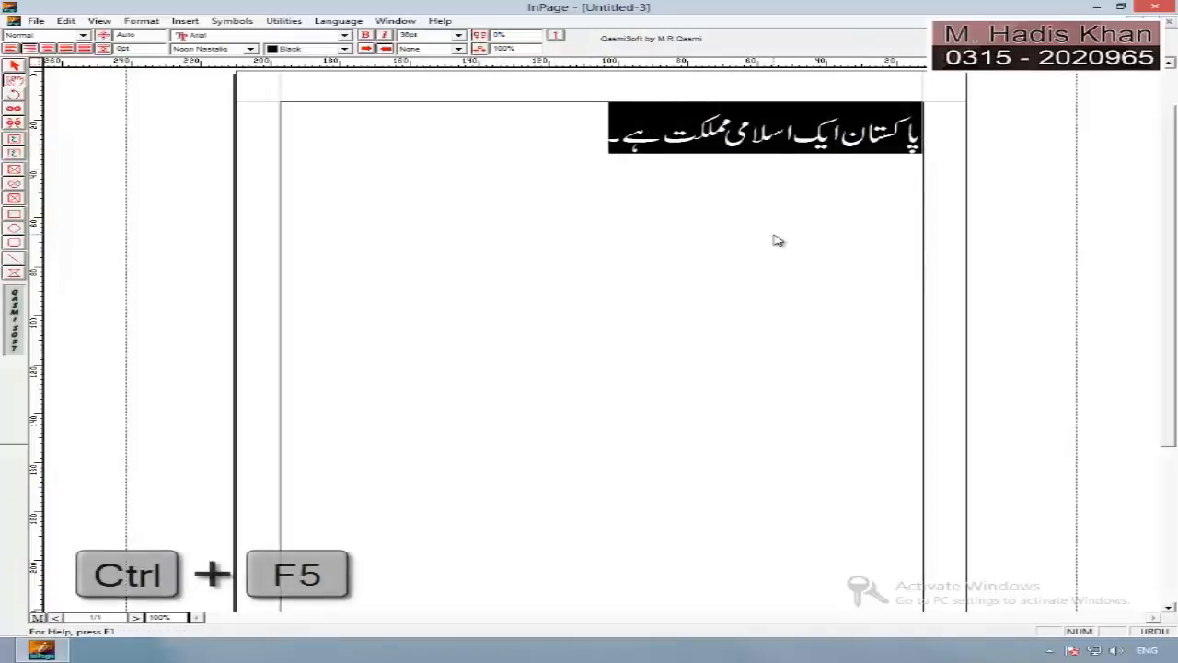
key("ctrl+F5")
key("ctrl+F5")
key("ctrl+F5")
key("ctrl+F5")
key("ctrl+F5")
key("ctrl+F5")
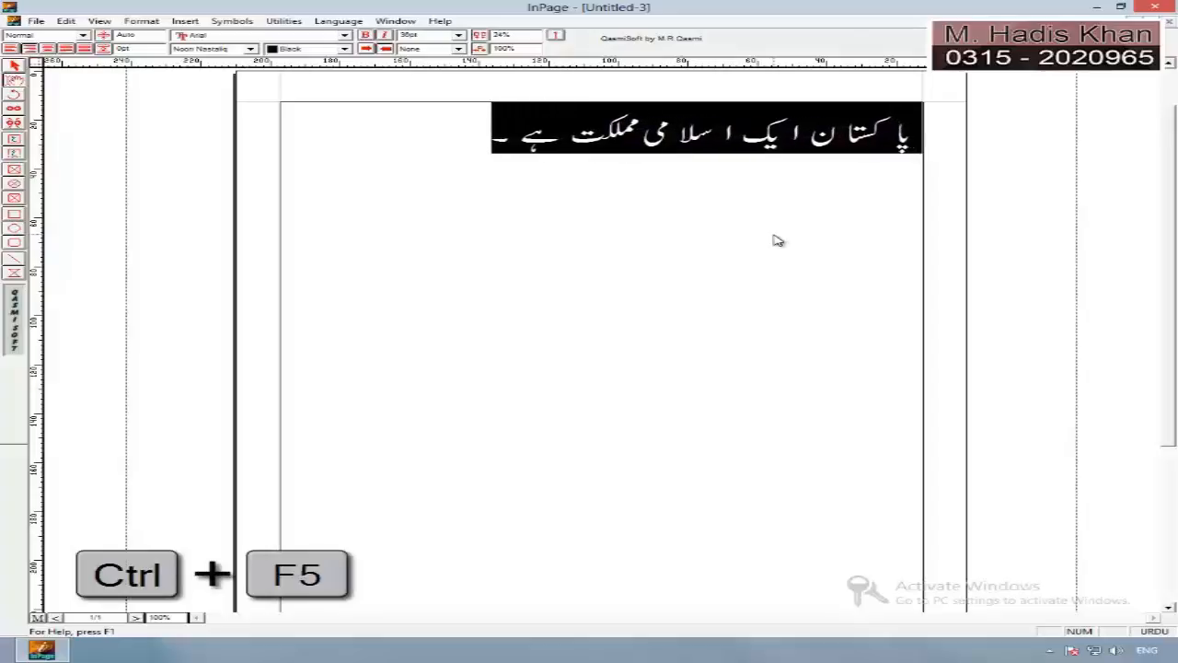
key("ctrl+F5")
key("ctrl+F5")
key("ctrl+F5")
key("ctrl+F5")
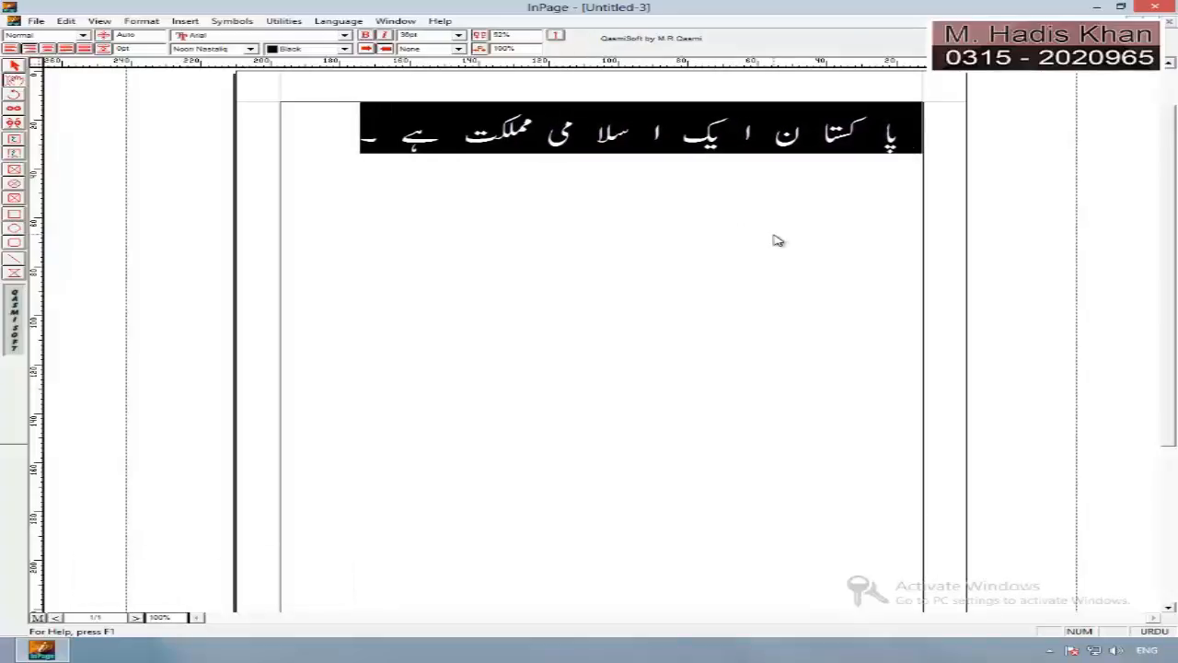
- Reduce the selected sentence's character spacing in small increments to 12%
key("ctrl+F6")
key("ctrl+F6")
key("ctrl+F6")
key("ctrl+F6")
key("ctrl+F6")
key("ctrl+F6")
key("ctrl+F6")
key("ctrl+F6")
key("ctrl+F6")
key("ctrl+F6")
key("ctrl+F6")
key("ctrl+F6")
key("ctrl+F6")
key("ctrl+F6")
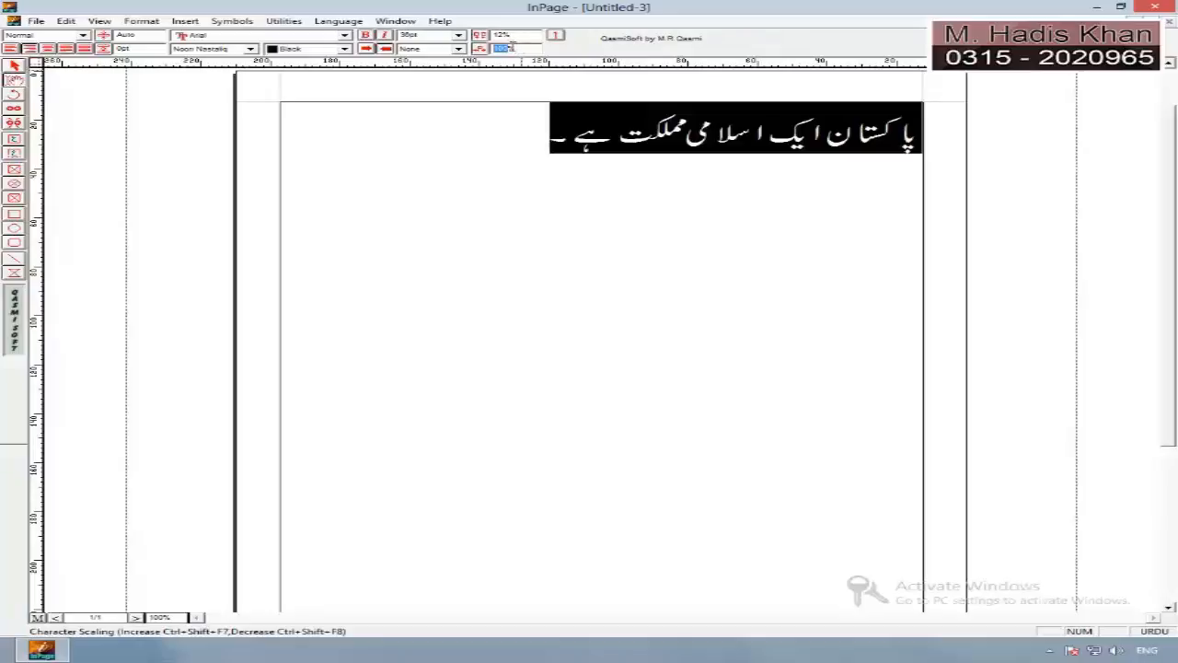
- Widen the selected sentence with a character scaling of 200%, and reduce the scaling to 150%
key("Return")
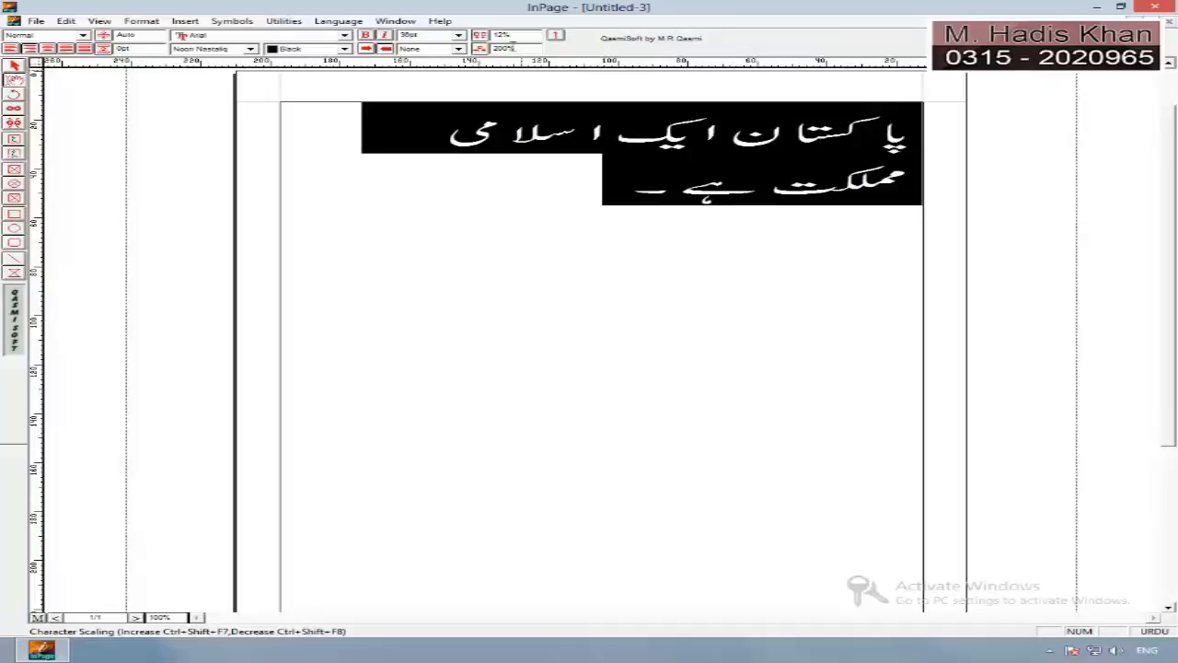
left_click_drag(509, 49, 466, 50)
type("1")
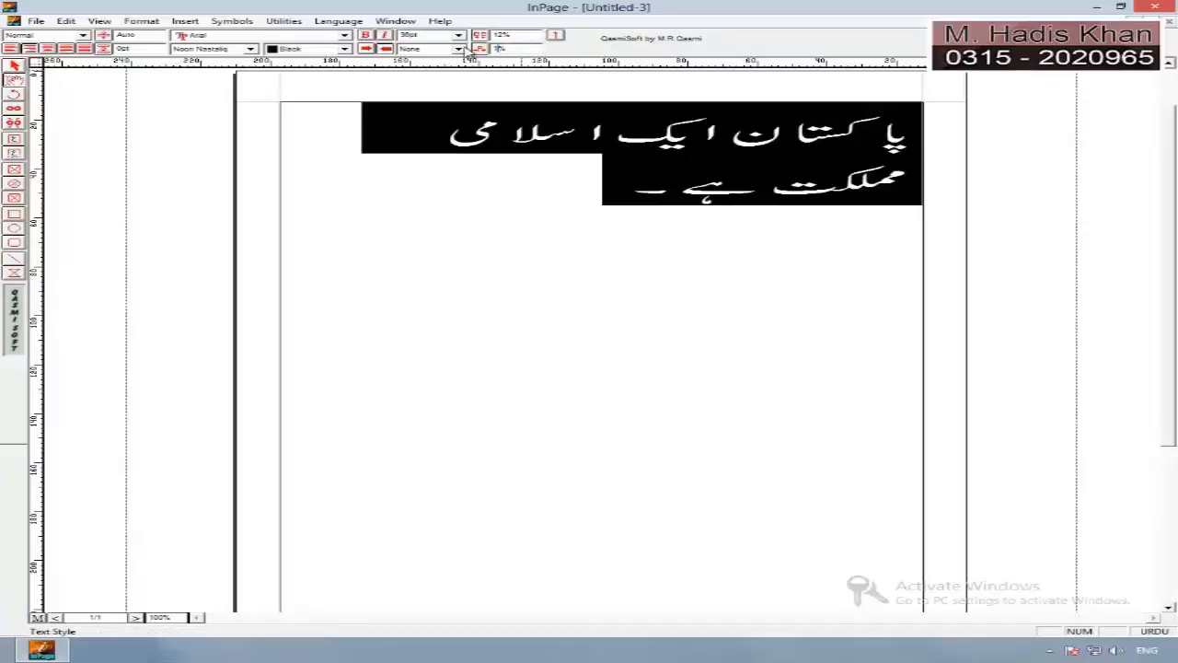
type("50")
key("Return")
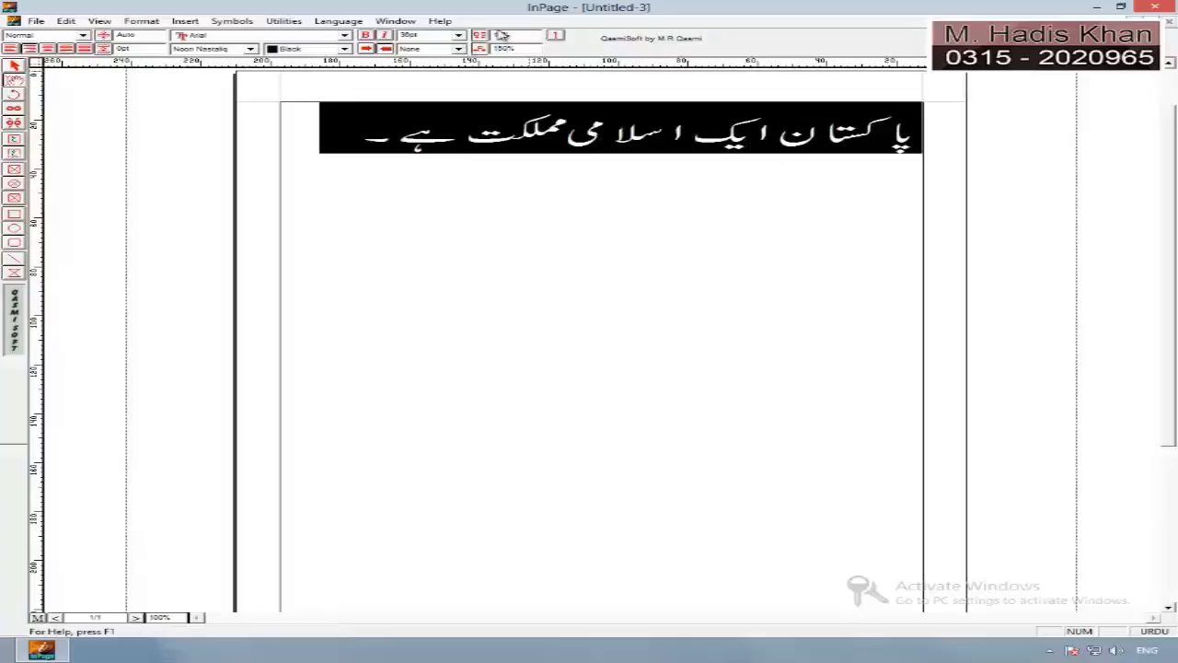
- Set the sentence's character spacing to 0% and its character scaling to 100%
left_click_drag(501, 35, 485, 35)
type("0")
key("Return")
left_click(621, 177)
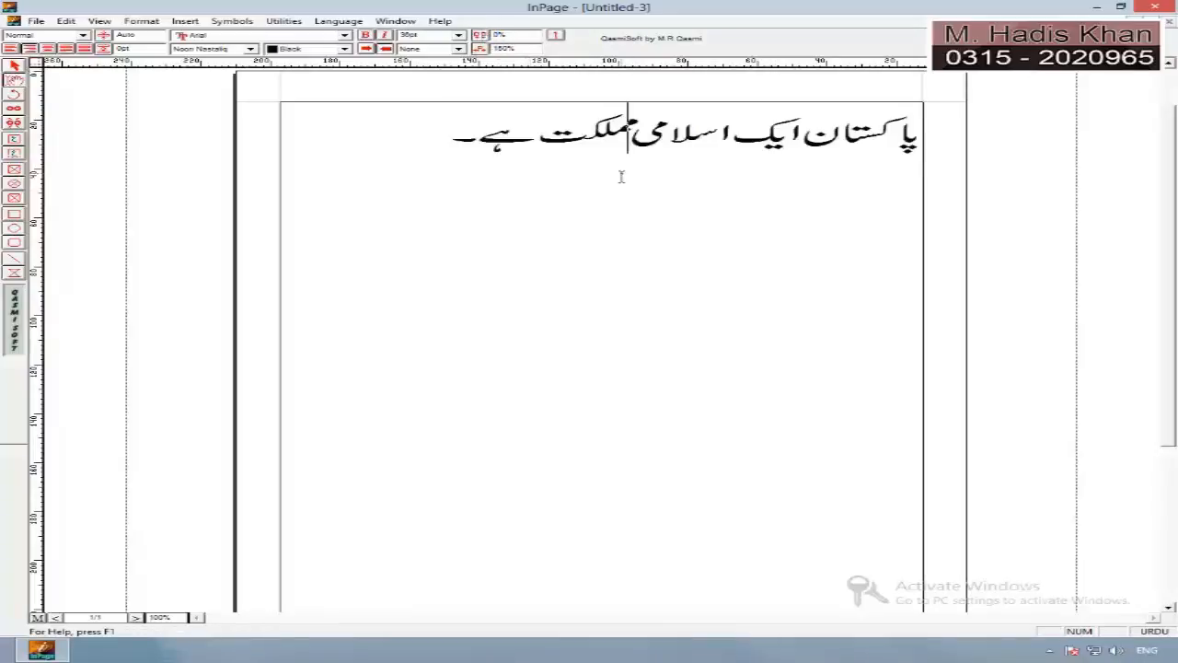
left_click_drag(414, 138, 812, 113)
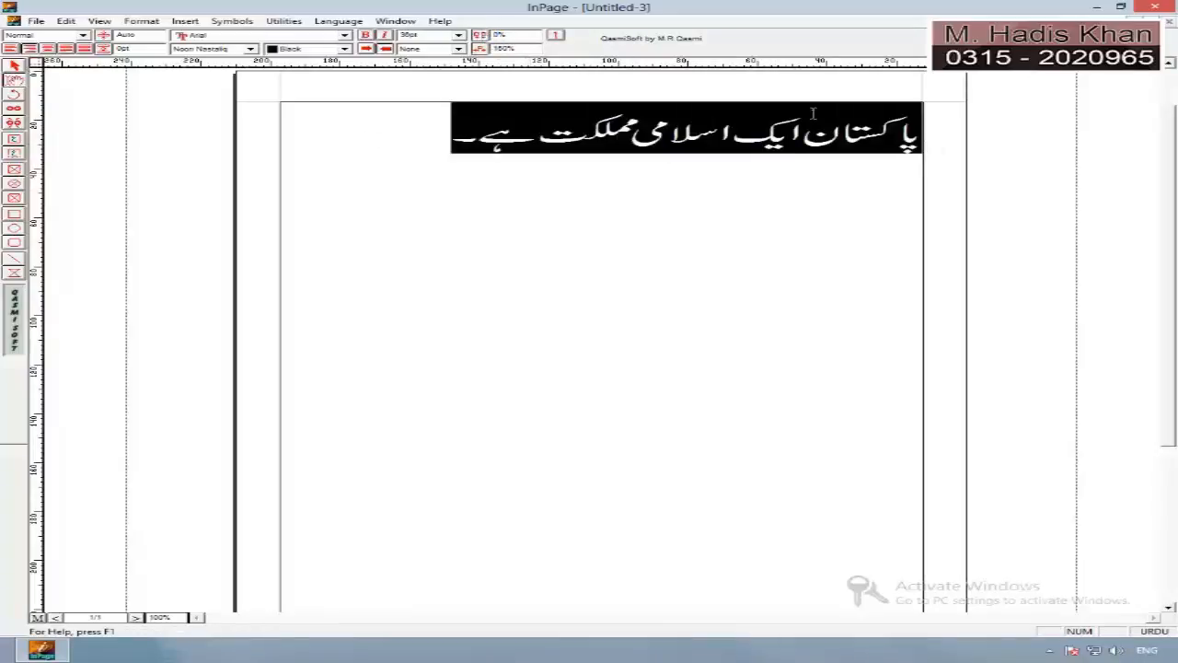
left_click_drag(492, 48, 477, 50)
type("100")
key("Return")
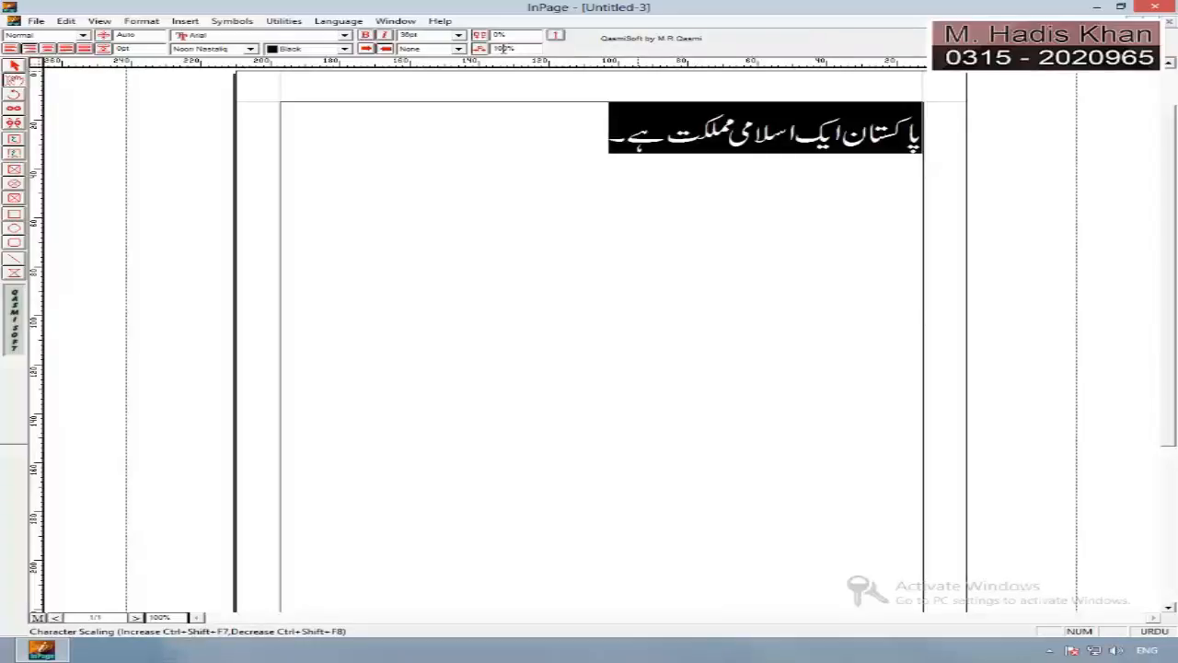
- Adjust the selected sentence's character scaling in small increments up to 175%, with the character spacing at 4%
key("ctrl+shift+F7")
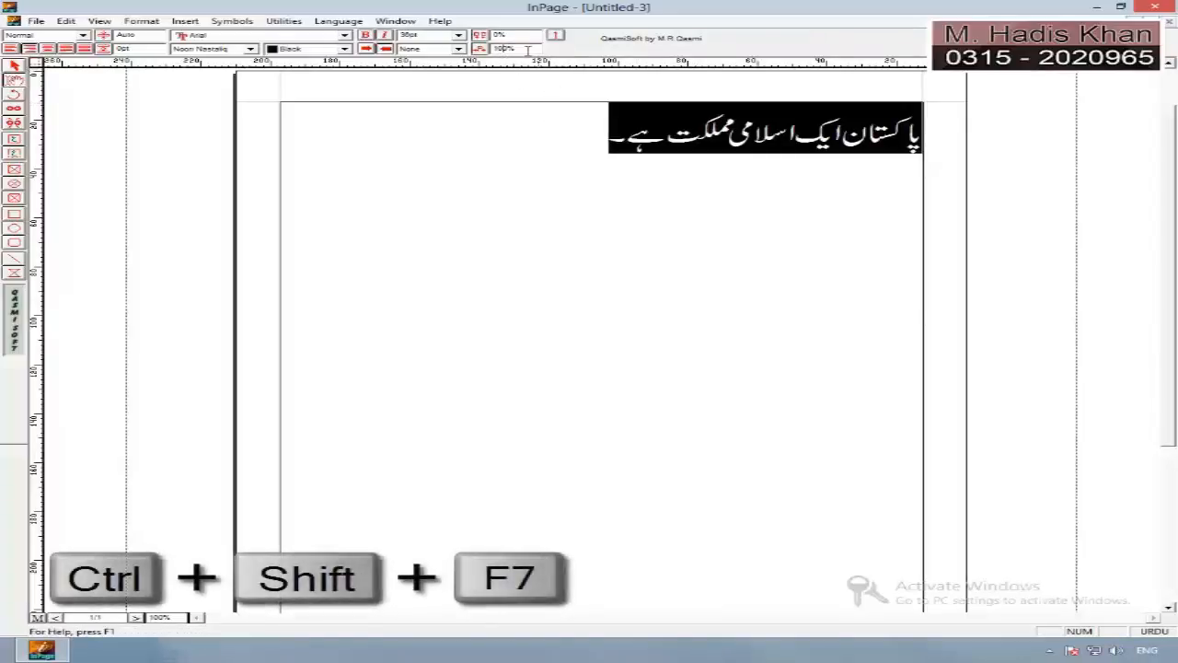
key("ctrl+shift+F8")
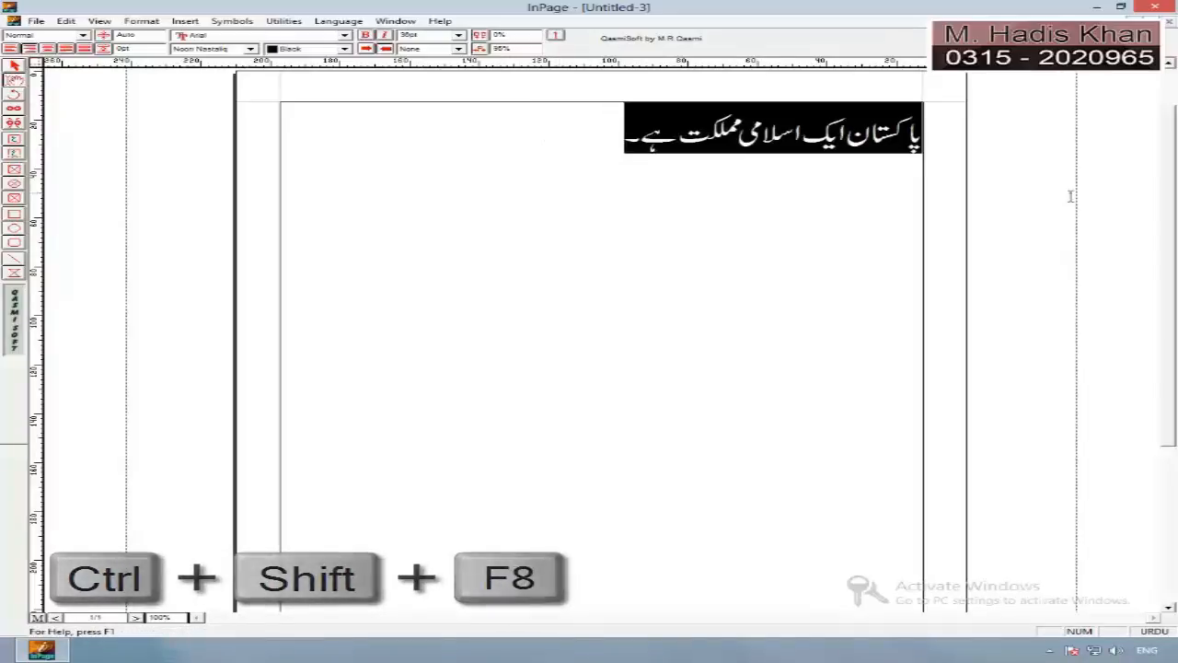
key("ctrl+shift+F8")
key("ctrl+shift+F8")
key("ctrl+shift+F8")
key("ctrl+shift+F8")
key("ctrl+shift+F8")
key("ctrl+shift+F8")
key("ctrl+shift+F8")
key("ctrl+shift+F8")
key("ctrl+shift+F8")
key("ctrl+shift+F8")
key("ctrl+shift+F8")
key("ctrl+shift+F8")
key("ctrl+shift+F8")
key("ctrl+shift+F8")
key("ctrl+shift+F8")
key("ctrl+shift+F8")
key("ctrl+shift+F8")
key("ctrl+shift+F8")
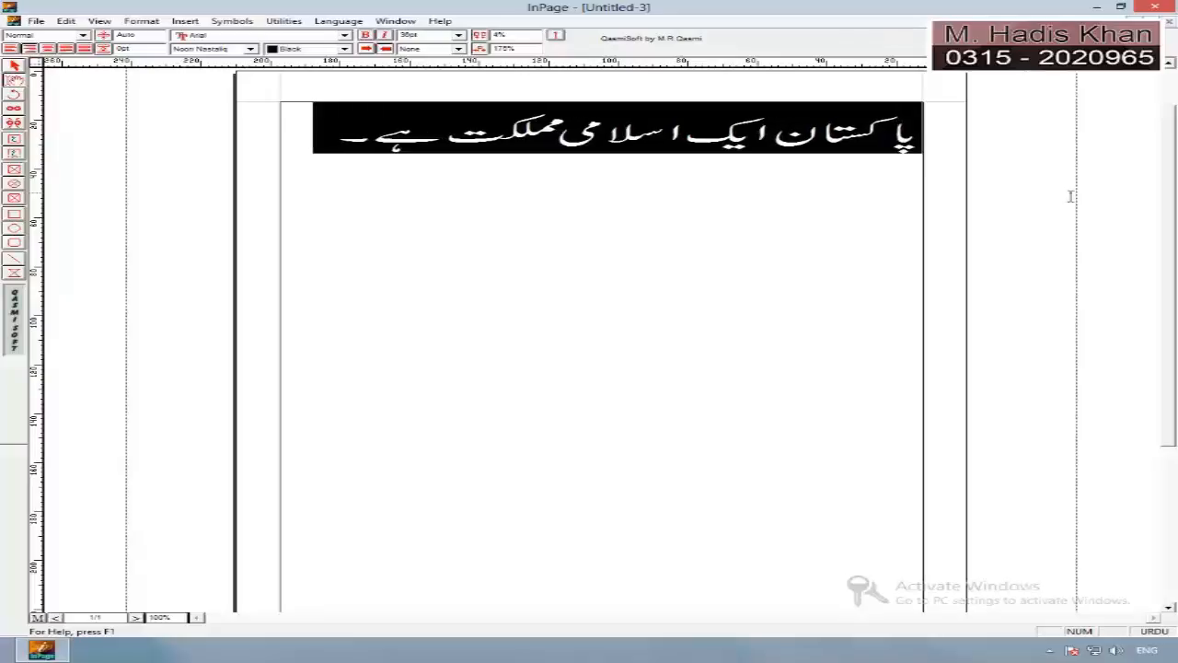
- Reduce the selected sentence's character scaling in small increments to 100%
key("ctrl+shift+F7")
key("ctrl+shift+F7")
key("ctrl+shift+F7")
key("ctrl+shift+F7")
key("ctrl+shift+F7")
key("ctrl+shift+F7")
key("ctrl+shift+F7")
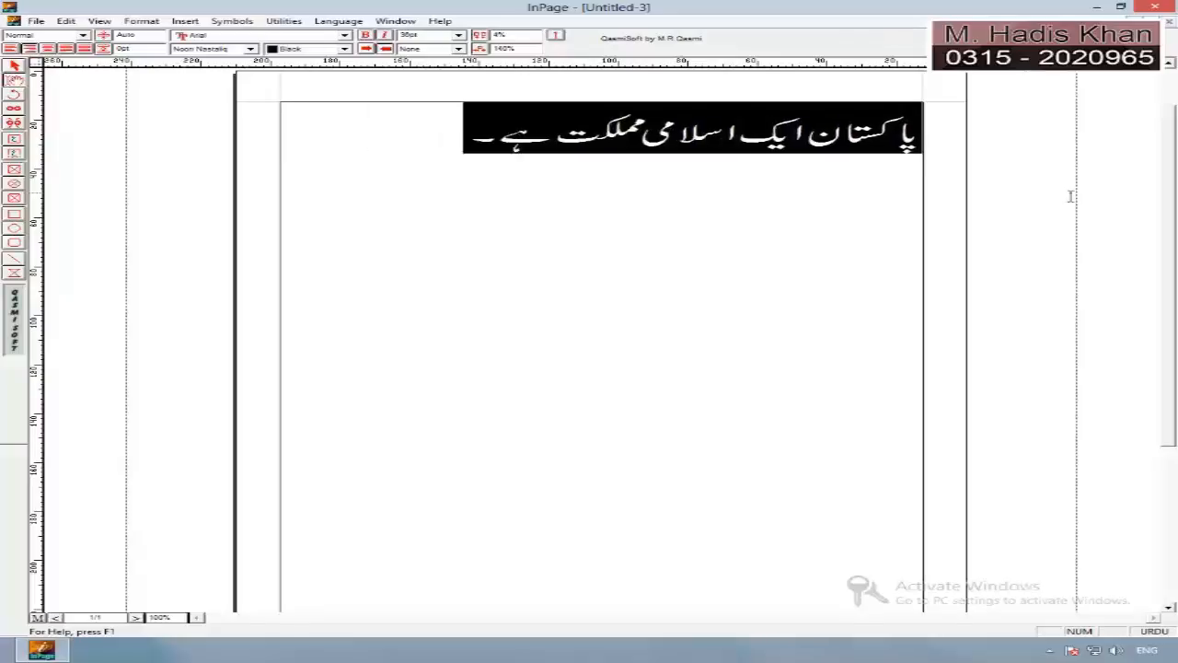
key("ctrl+shift+F7")
key("ctrl+shift+F7")
key("ctrl+shift+F7")
key("ctrl+shift+F7")
key("ctrl+shift+F7")
key("ctrl+shift+F7")
key("ctrl+shift+F7")
key("ctrl+shift+F7")
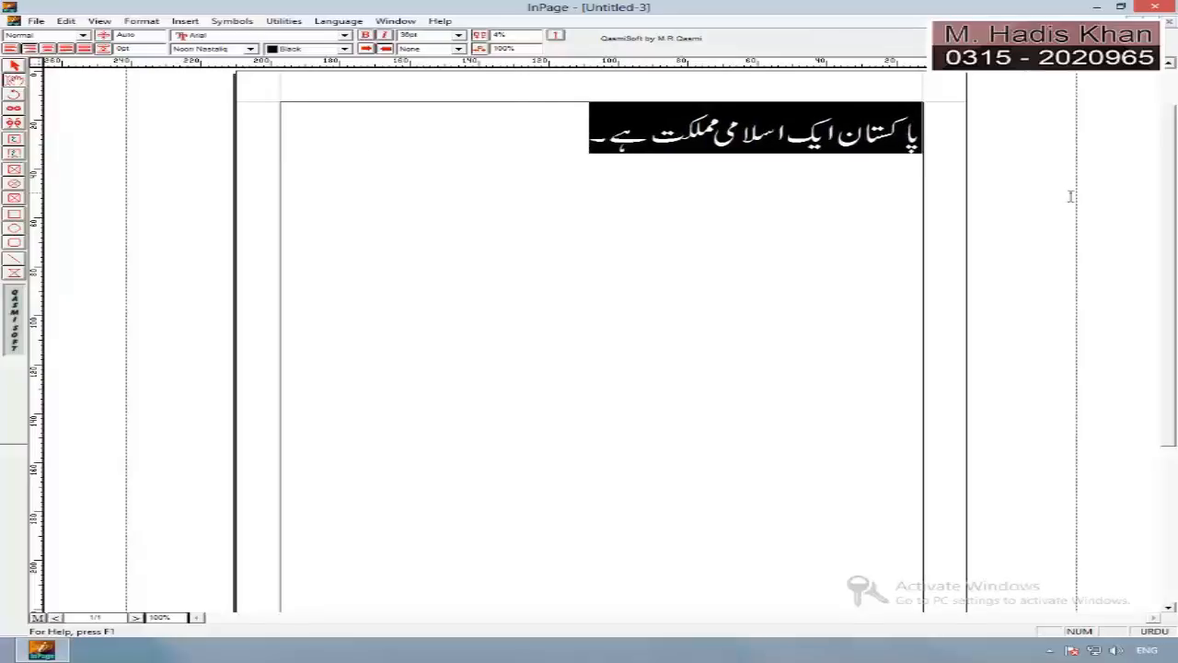
- Increase the selected sentence's character spacing in small increments to 28%
key("ctrl+F8")
key("ctrl+F8")
key("ctrl+F8")
key("ctrl+F8")
key("ctrl+F8")
key("ctrl+F8")
key("ctrl+F8")
key("ctrl+F8")
key("ctrl+F8")
key("ctrl+F8")
key("ctrl+F8")
key("ctrl+F8")
key("ctrl+F8")
key("ctrl+F8")
key("ctrl+F8")
key("ctrl+F8")
key("ctrl+F8")
key("ctrl+F8")
key("ctrl+F8")
key("ctrl+F8")
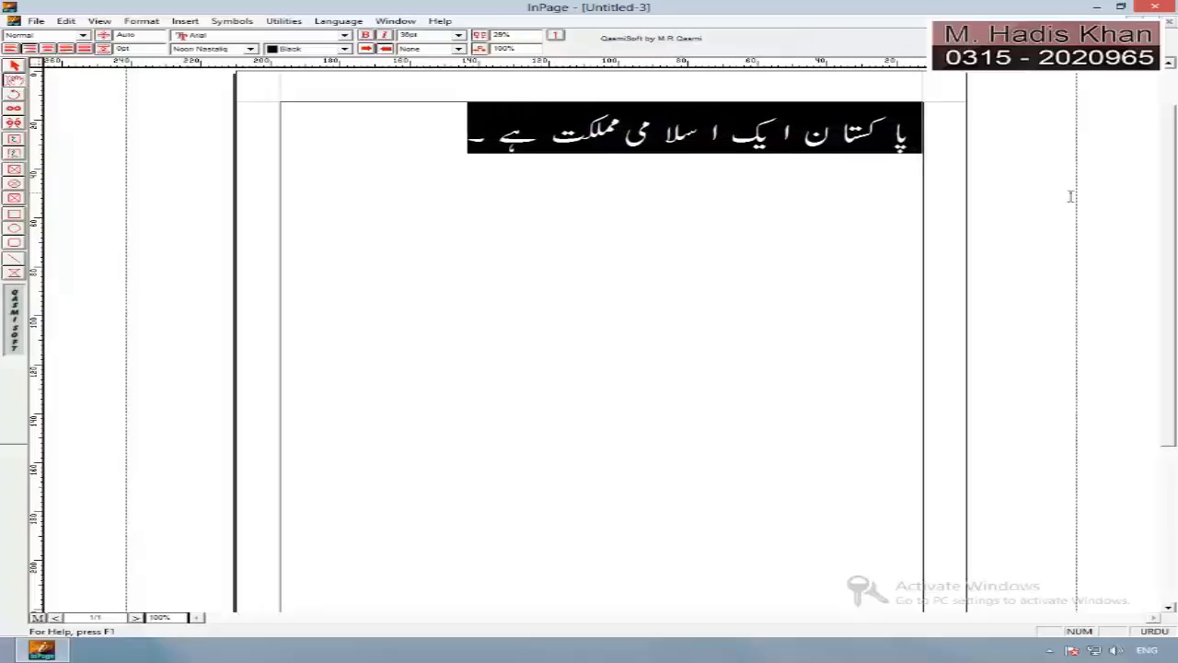
- Reduce the selected sentence's character spacing in small increments to 7%
key("ctrl+F8")
key("ctrl+F8")
key("ctrl+F8")
key("ctrl+F8")
key("ctrl+F8")
key("ctrl+F8")
key("ctrl+F8")
key("ctrl+F8")
key("ctrl+F7")
key("ctrl+F7")
key("ctrl+F7")
key("ctrl+F7")
key("ctrl+F7")
key("ctrl+F7")
key("ctrl+F7")
key("ctrl+F7")
key("ctrl+F7")
key("ctrl+F7")
key("ctrl+F7")
key("ctrl+F7")
key("ctrl+F7")
key("ctrl+F7")
key("ctrl+F7")
key("ctrl+F7")
key("ctrl+F7")
key("ctrl+F7")
key("ctrl+F7")
key("ctrl+F7")
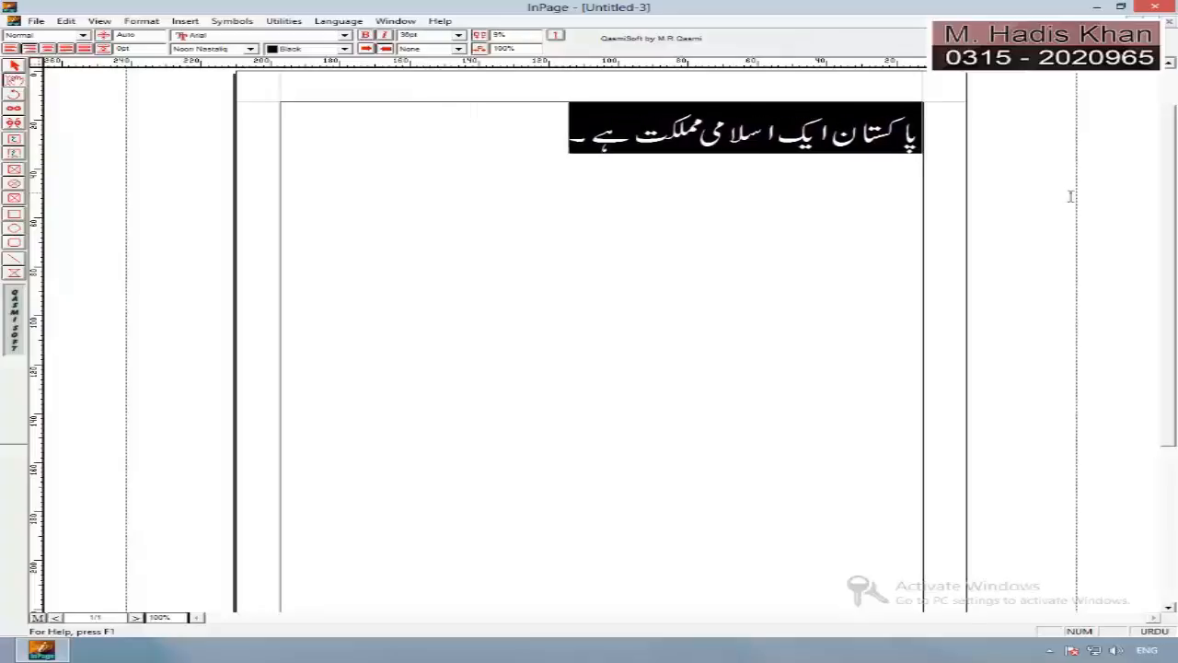
key("ctrl+F7")
key("ctrl+F7")
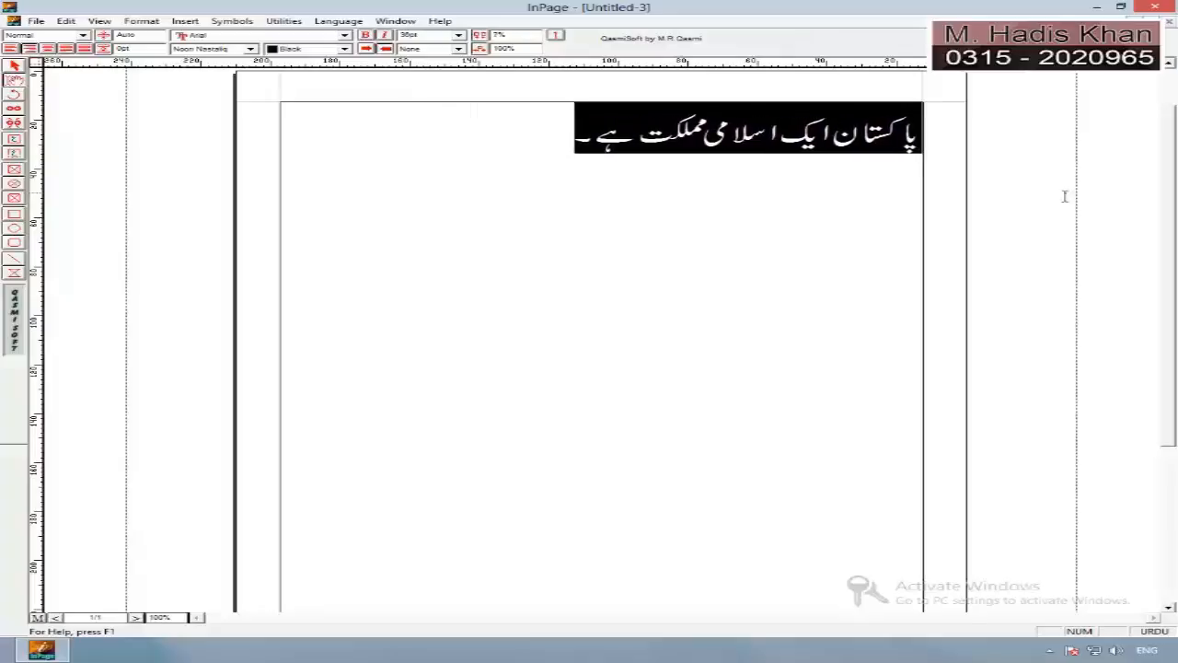
- Set the selected sentence's character spacing to exactly 0%
left_click(484, 37)
type("0")
key("Return")
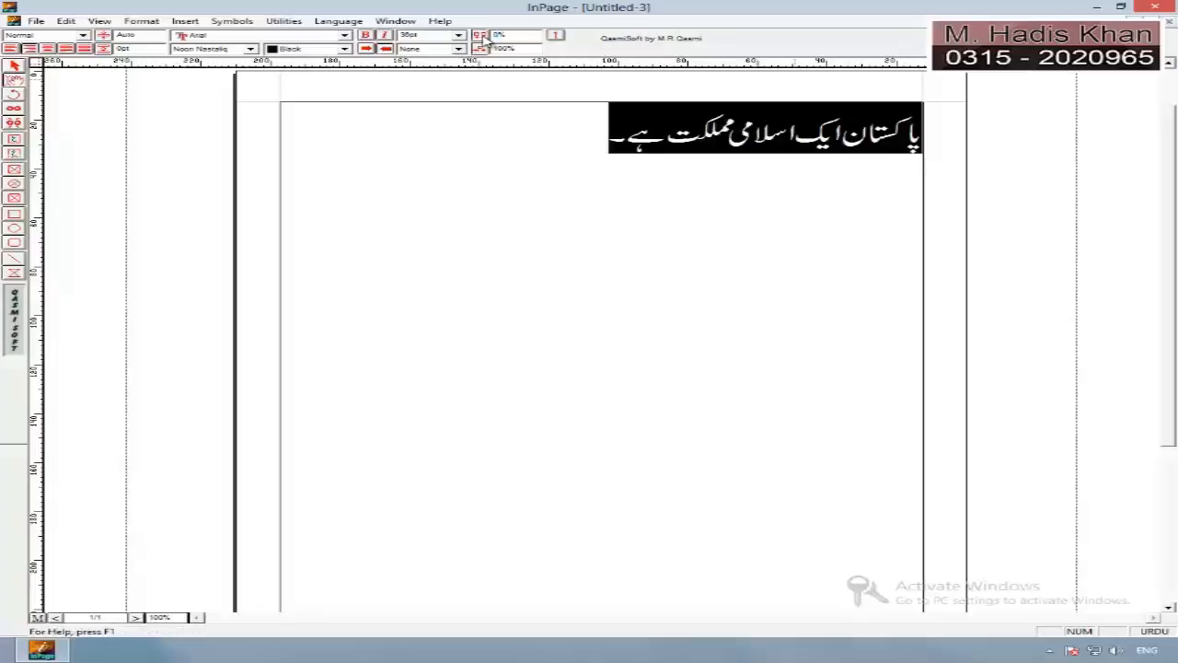
- Set the selected sentence's character size to the preset 60pt
left_click(419, 36)
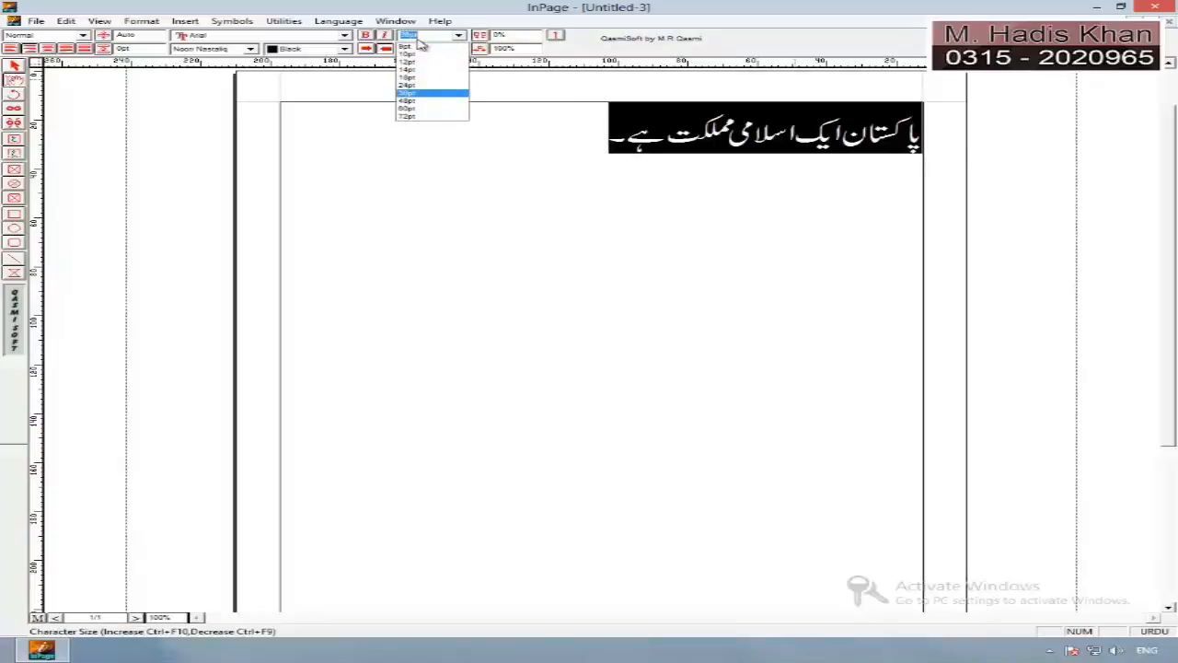
left_click(421, 38)
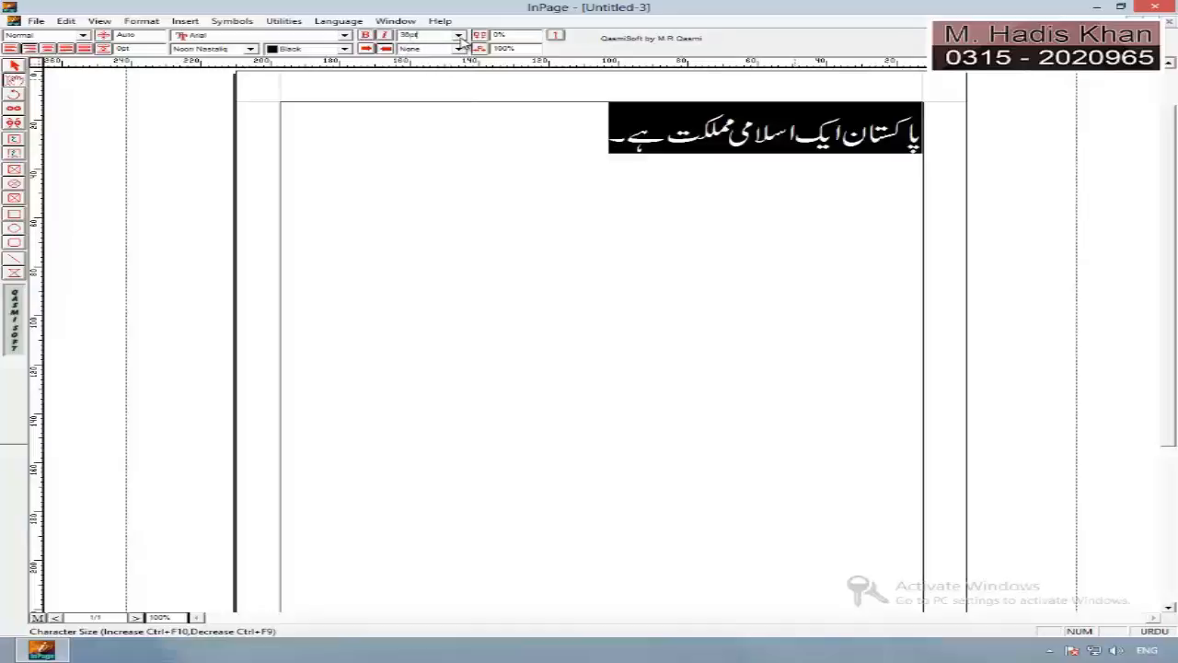
left_click(460, 36)
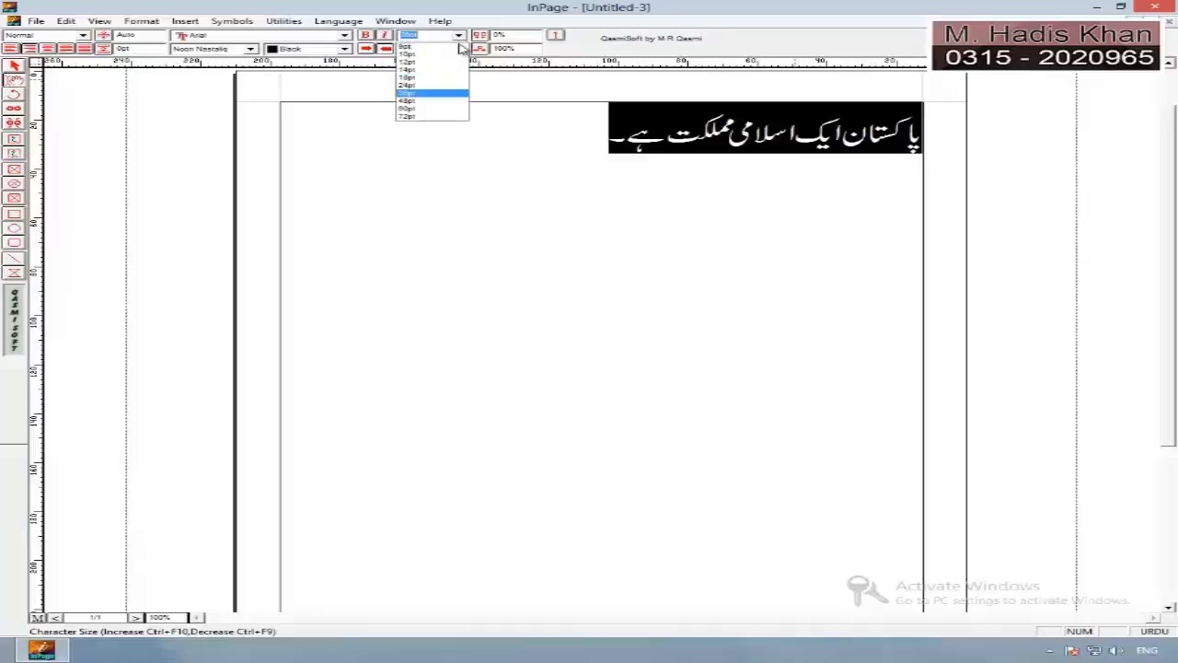
left_click(428, 112)
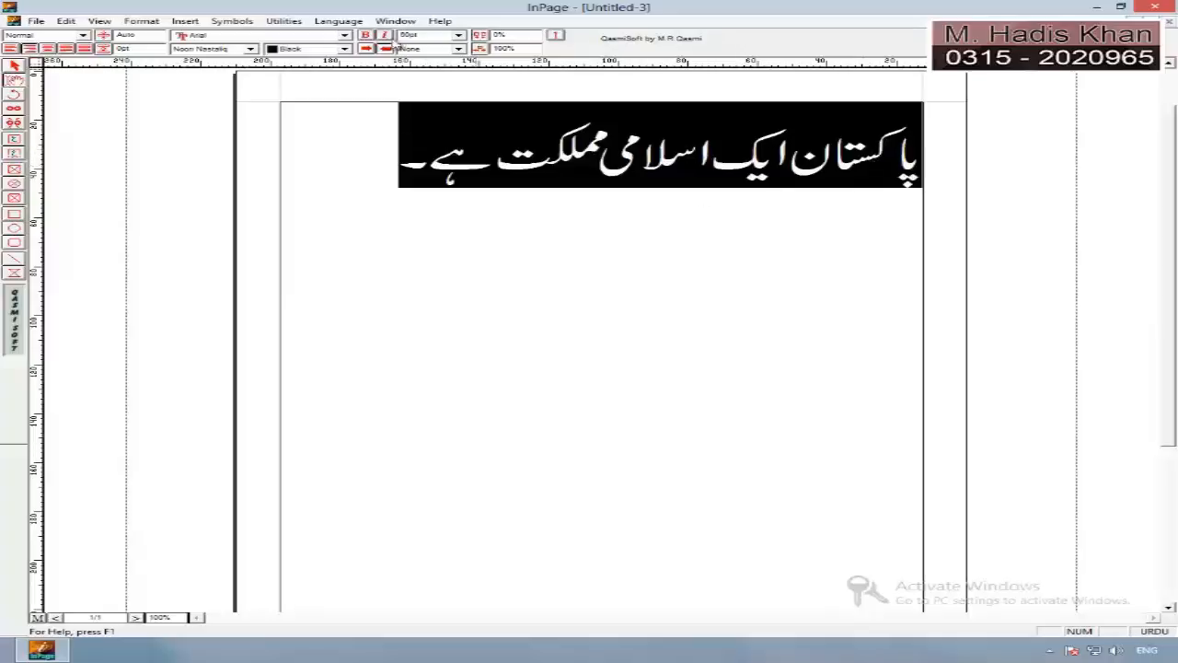
- Reduce the selected sentence's character size in small increments to 34pt
key("F11")
key("F11")
key("F11")
key("F11")
key("F11")
key("F11")
key("F11")
key("F11")
key("F11")
key("F11")
key("F11")
key("F11")
key("F11")
key("F11")
key("F11")
key("F11")
key("F11")
key("F11")
key("F11")
key("F11")
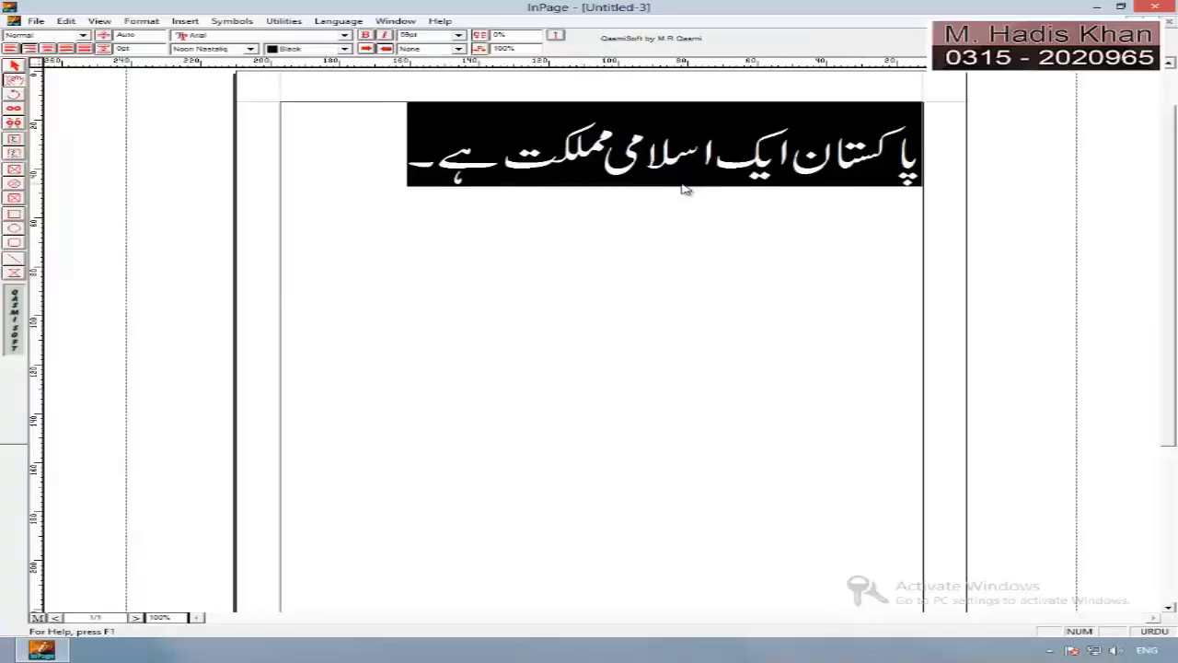
key("F12")
key("F12")
key("F12")
key("F12")
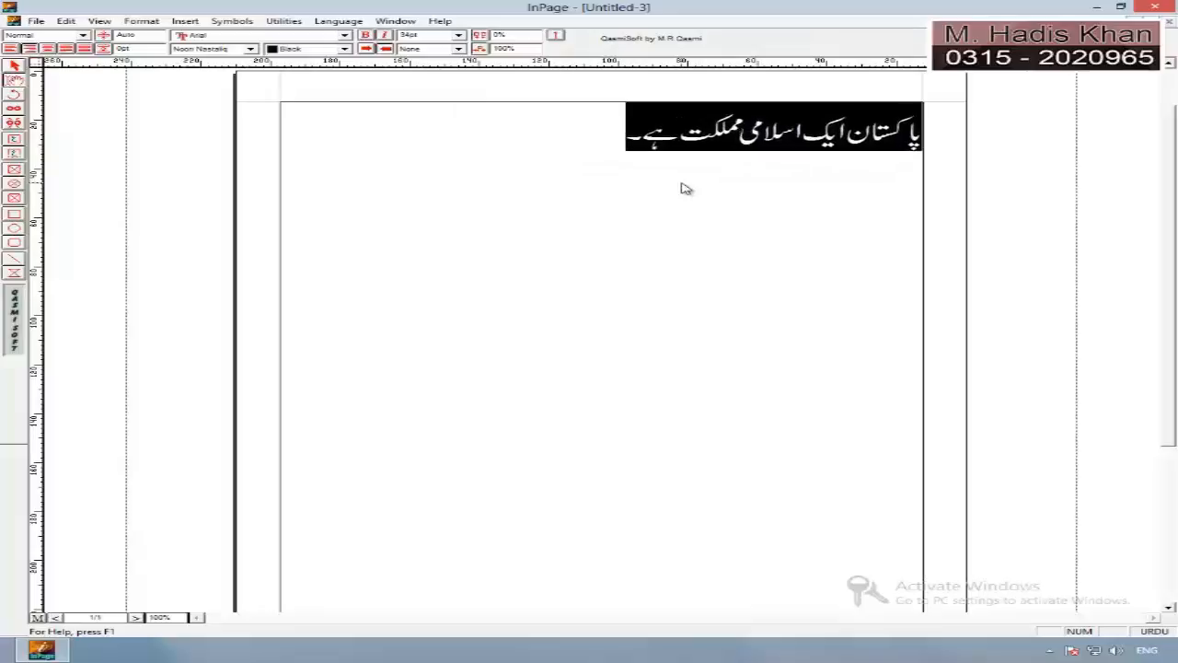
- Increase the sentence's character size in small increments to 36pt and bring it back down to 34pt
key("F11")
key("F11")
key("F11")
key("F12")
key("F12")
key("F12")
key("F12")
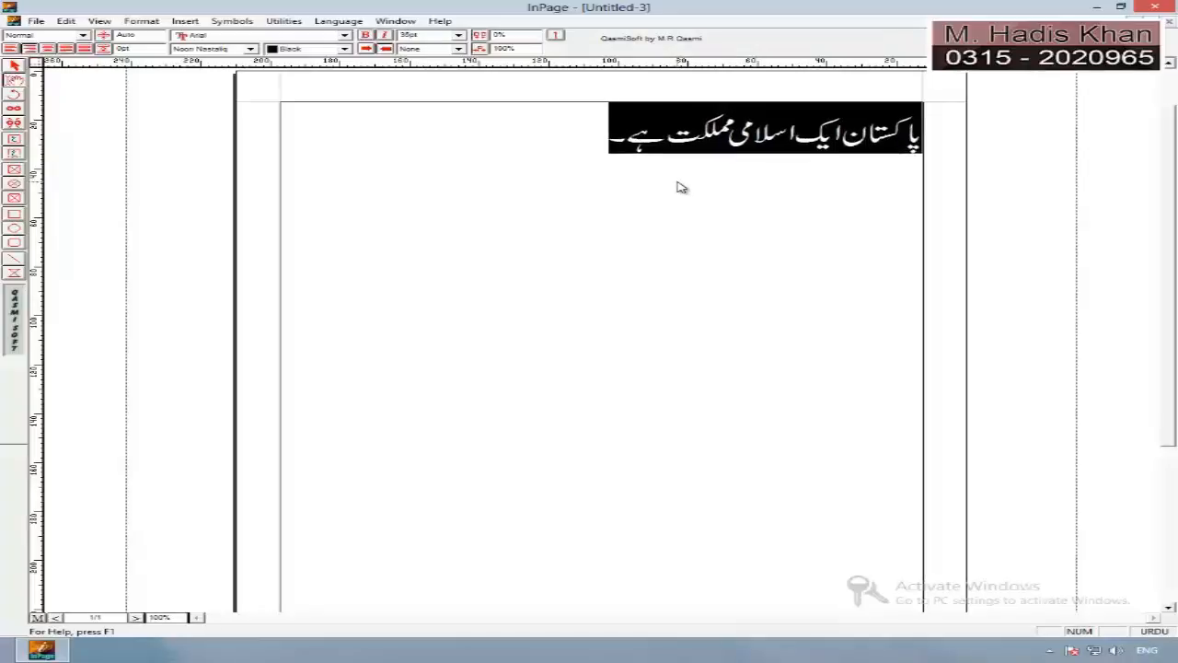
key("F11")
key("F11")
key("F11")
key("F11")
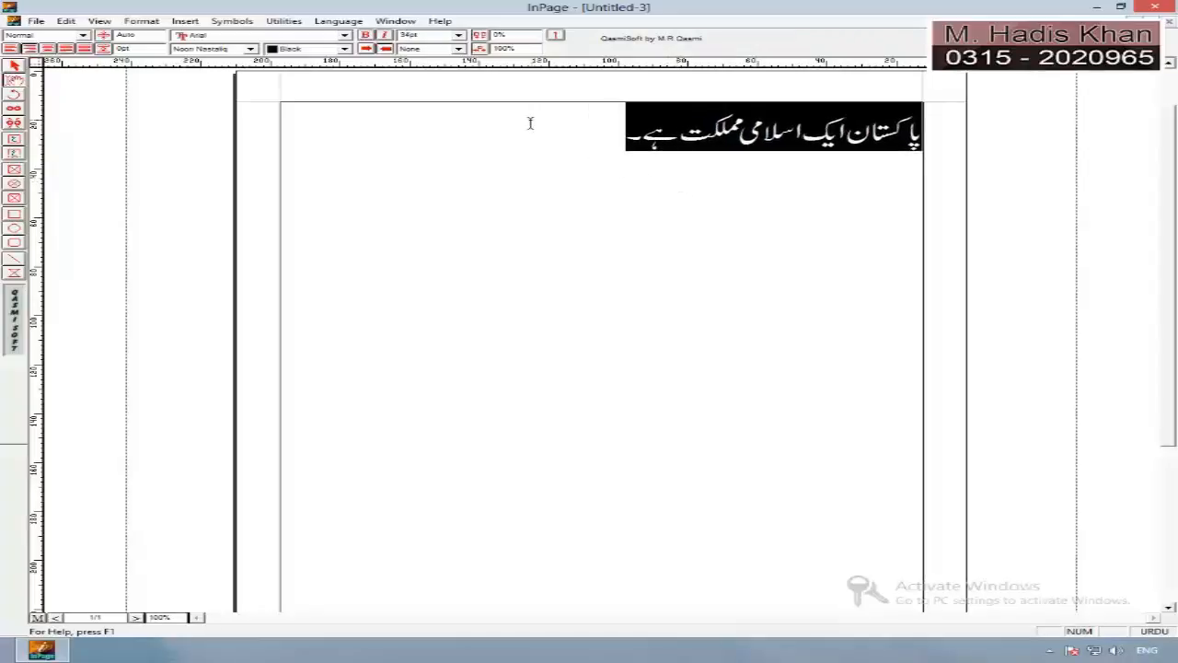
- Apply the Single text style to the sentence and keep the whole sentence selected
left_click(460, 49)
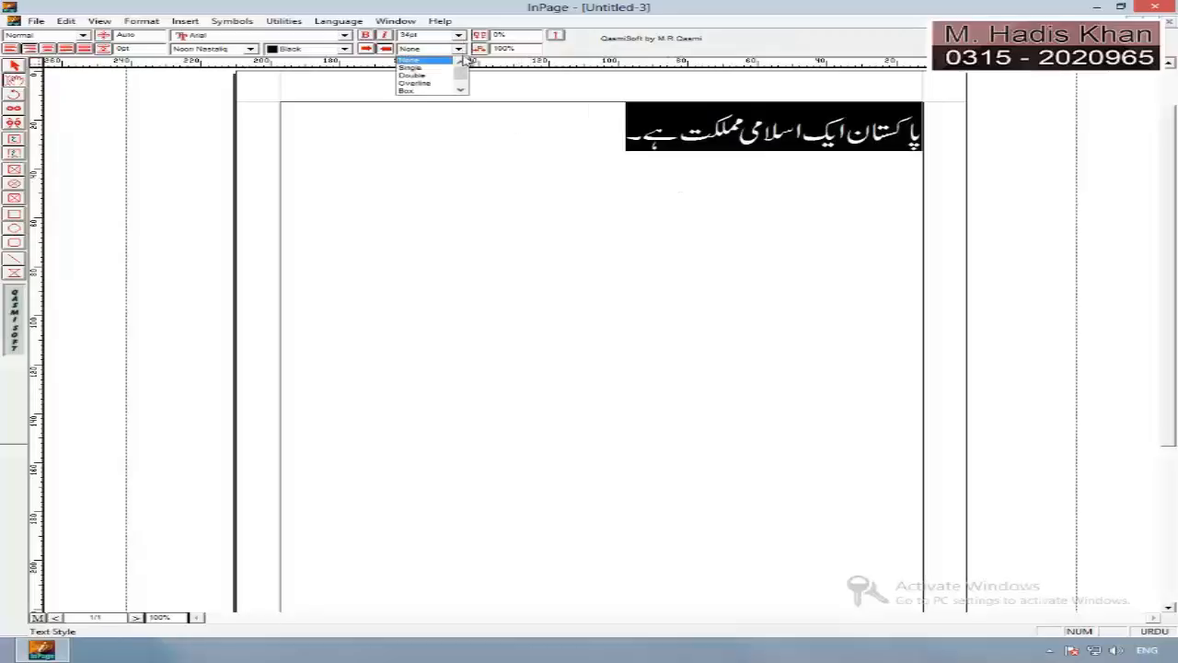
left_click(397, 66)
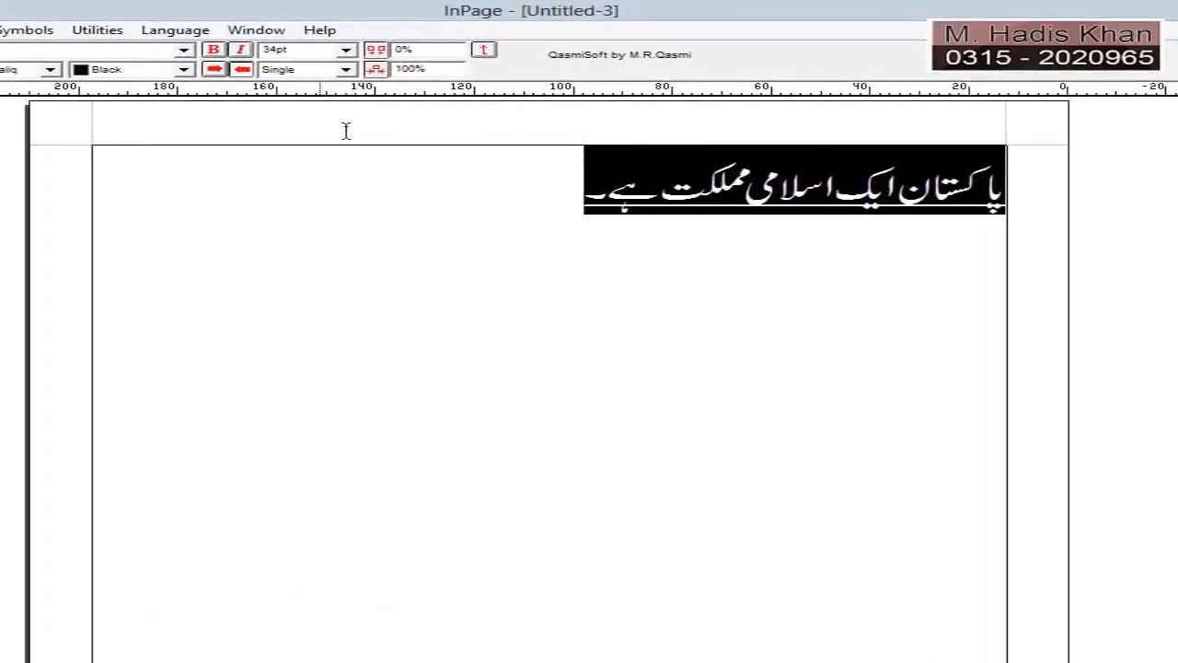
left_click(619, 175)
key("ctrl+a")
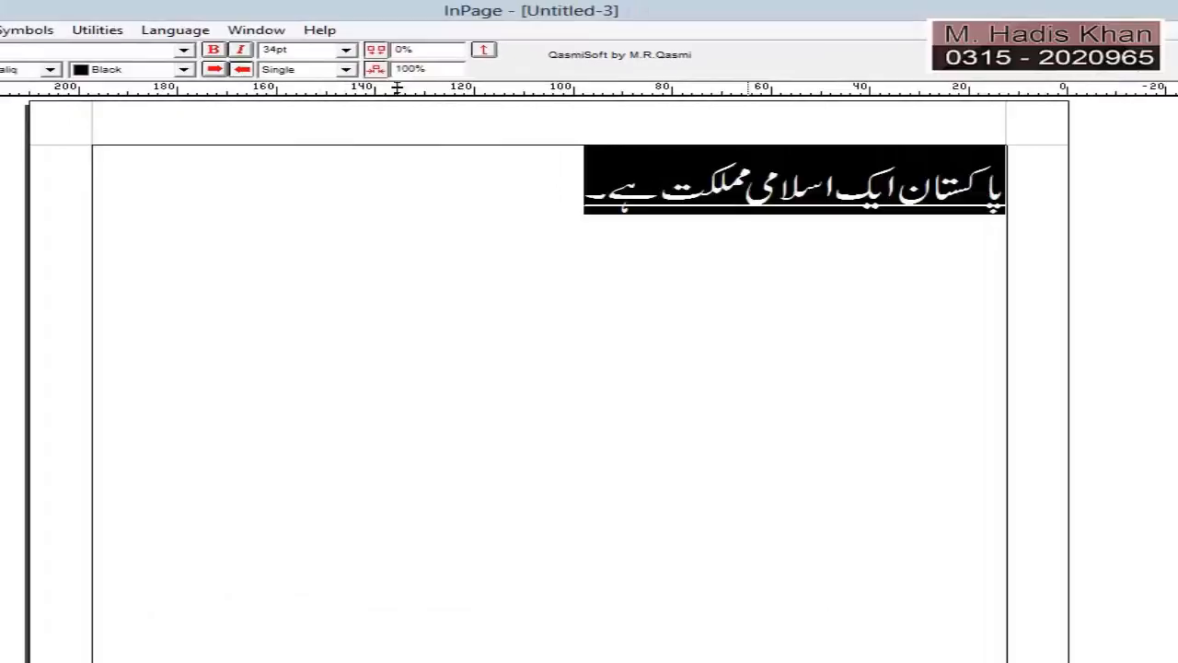
- Apply the Double text style to the sentence and replace it with Overline
left_click(345, 69)
left_click(294, 96)
left_click(345, 69)
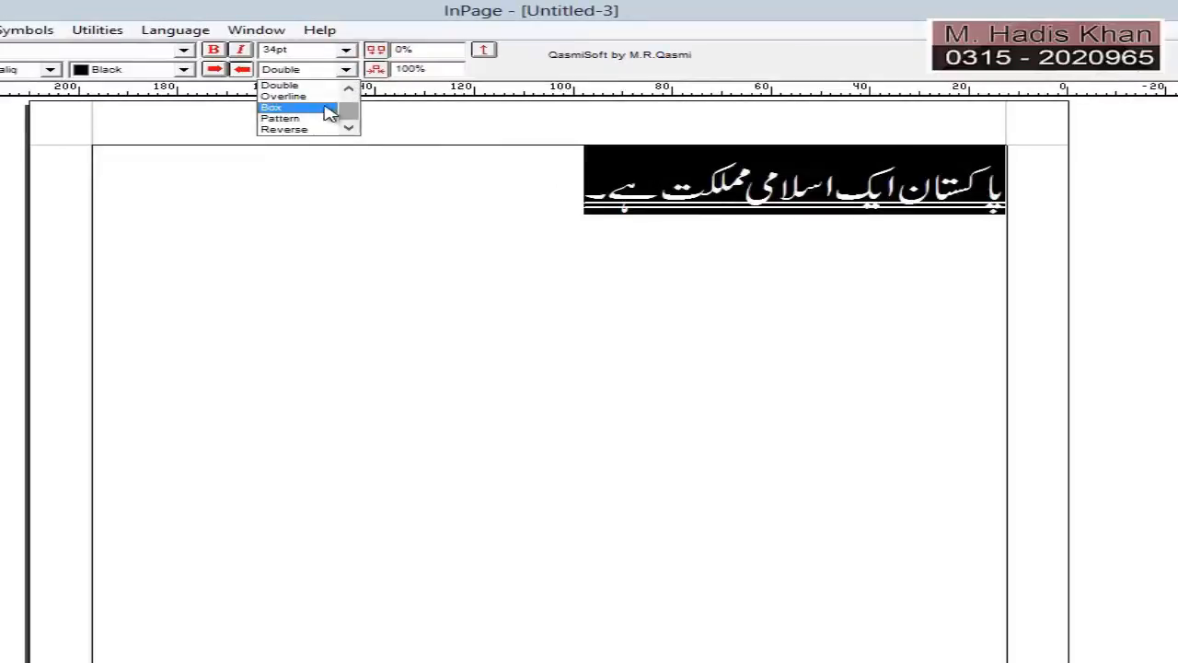
left_click(303, 98)
left_click(419, 187)
left_click_drag(419, 187, 1041, 195)
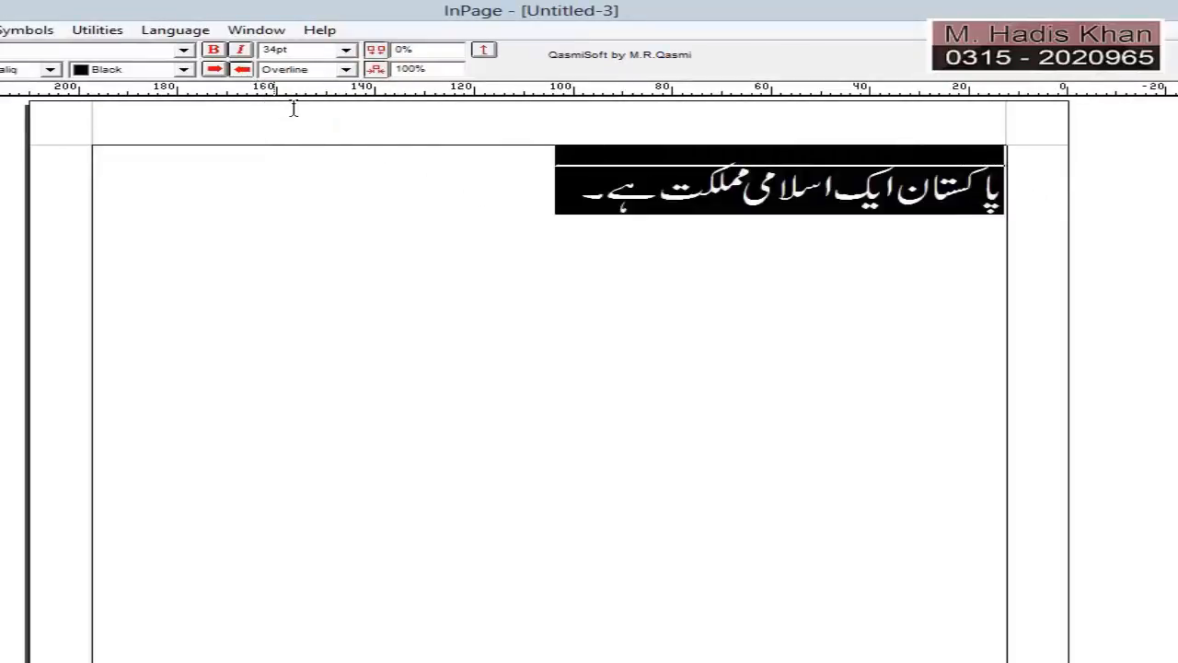
- Set the selected sentence's text style to None
left_click(348, 71)
left_click(348, 86)
left_click(348, 86)
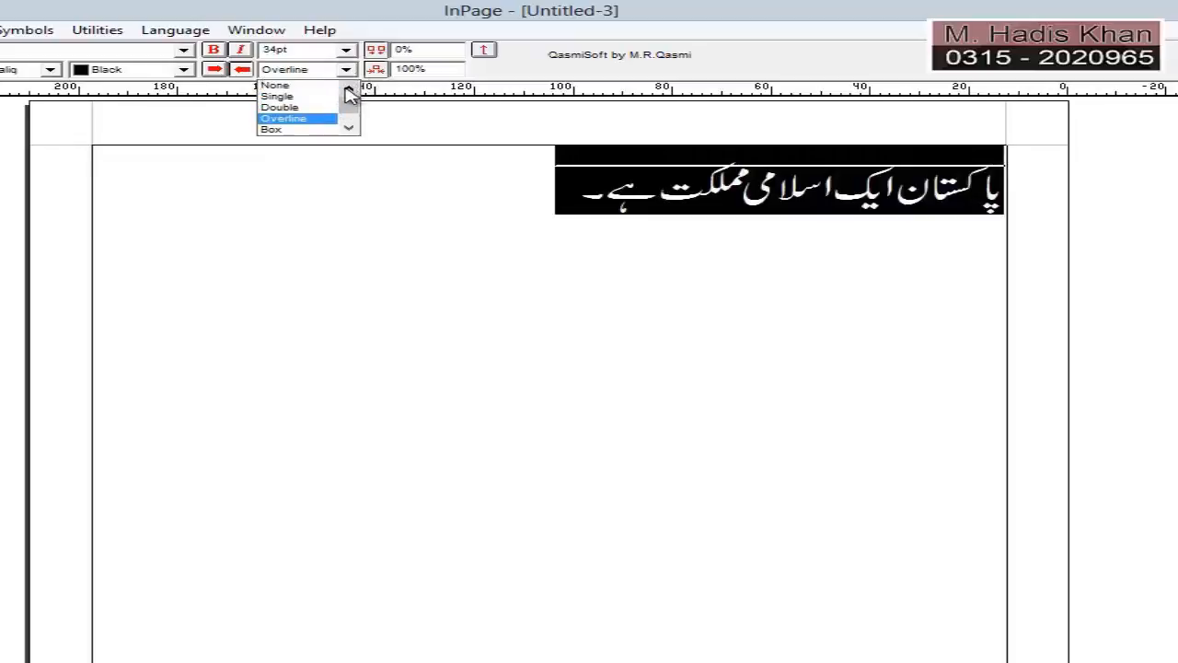
left_click(281, 84)
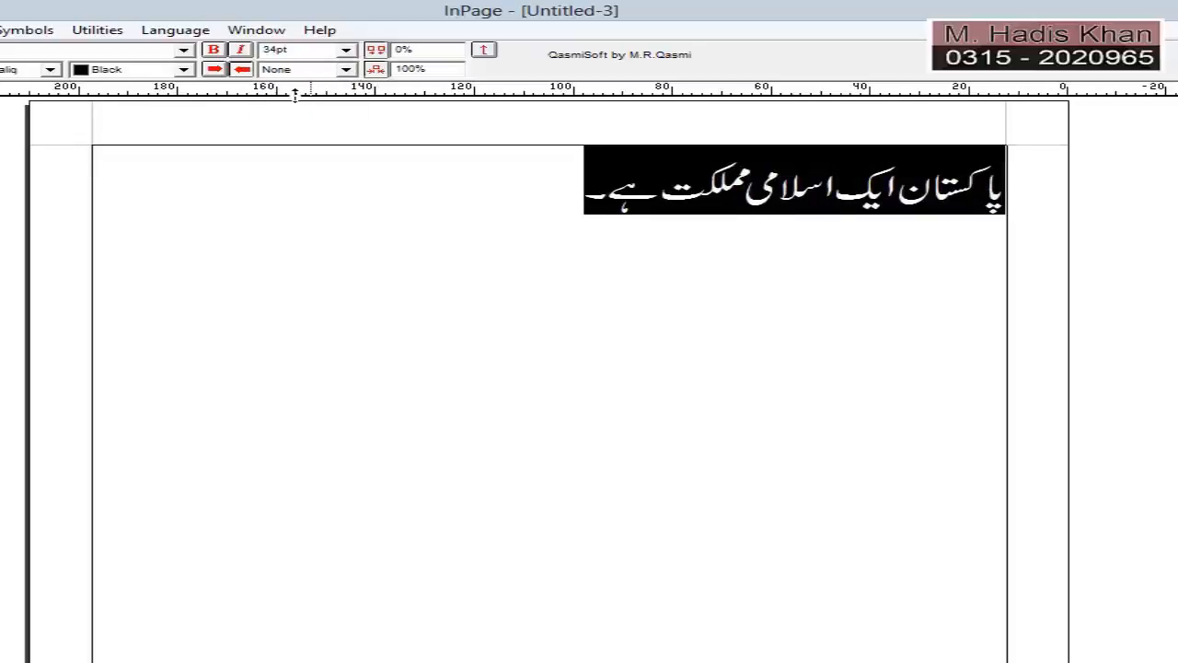
- Change the selected sentence's text color to Red
left_click(184, 69)
left_click(115, 110)
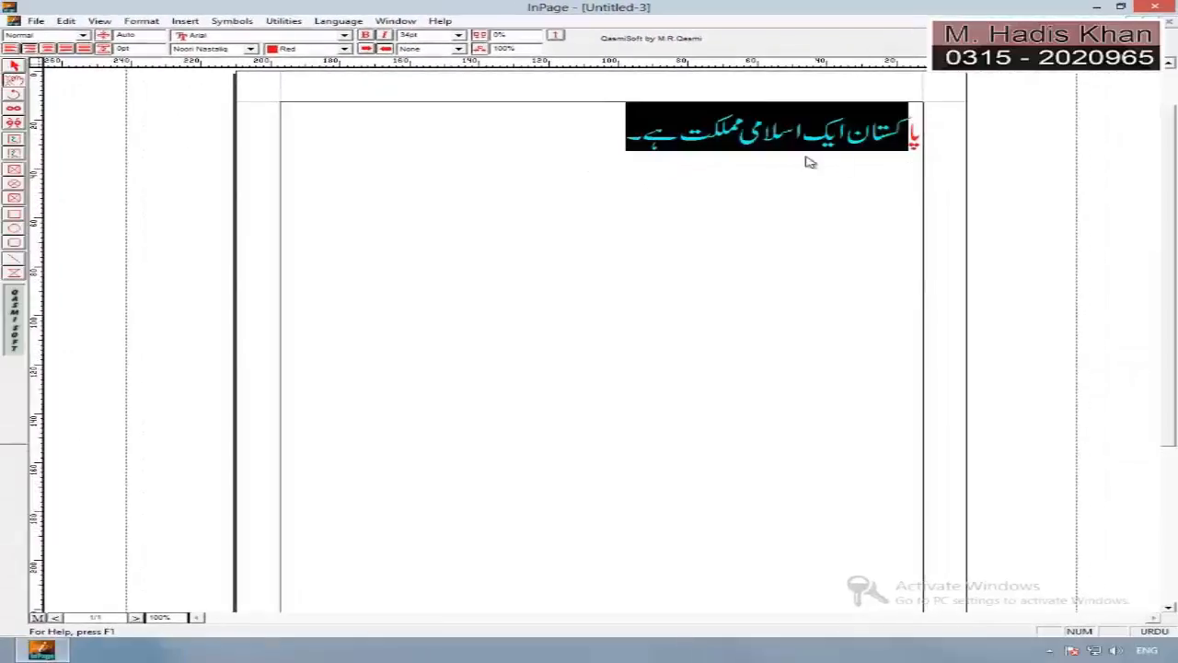
left_click(680, 161)
- Select the whole sentence and change its text color to Green
left_click_drag(605, 150, 938, 154)
left_click(345, 51)
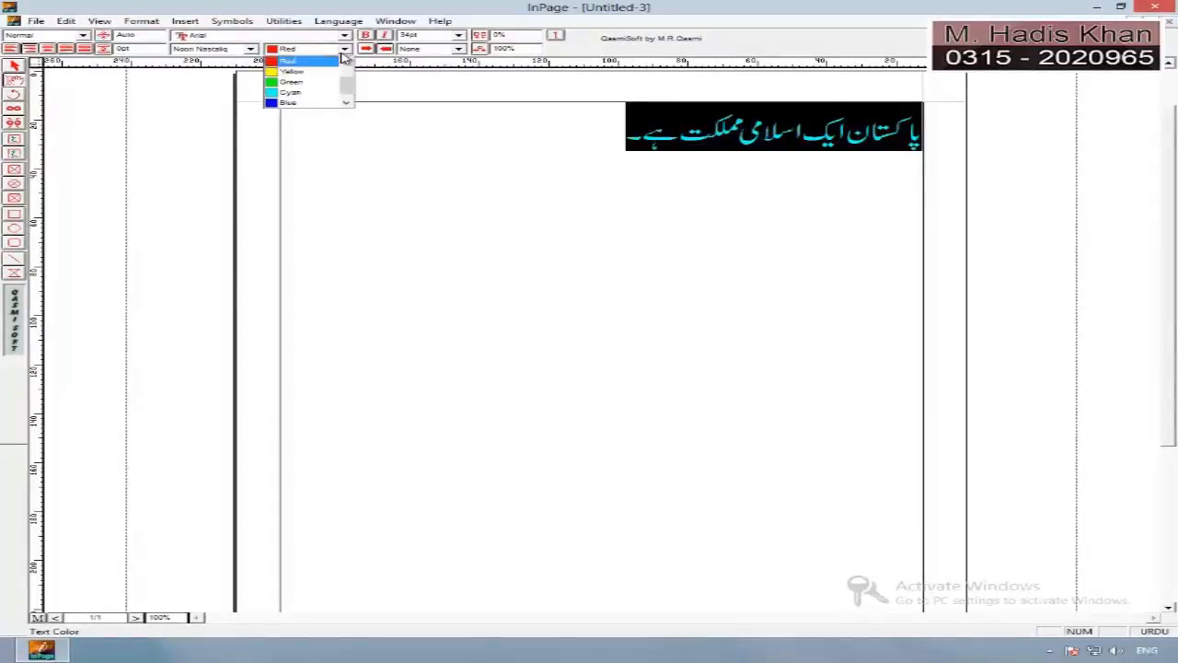
left_click(289, 81)
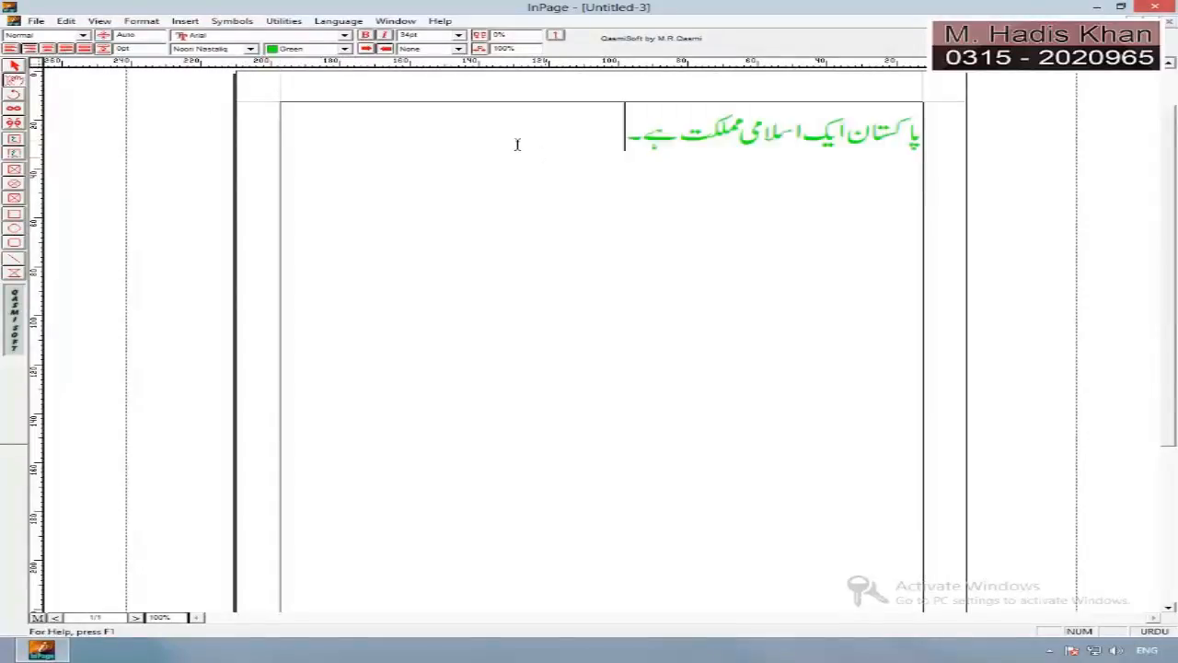
- Change the sentence's text color to Magenta
left_click(345, 49)
left_click(294, 103)
left_click(657, 180)
- Set the whole sentence's text color to Black and keep the sentence selected
left_click_drag(591, 157, 966, 156)
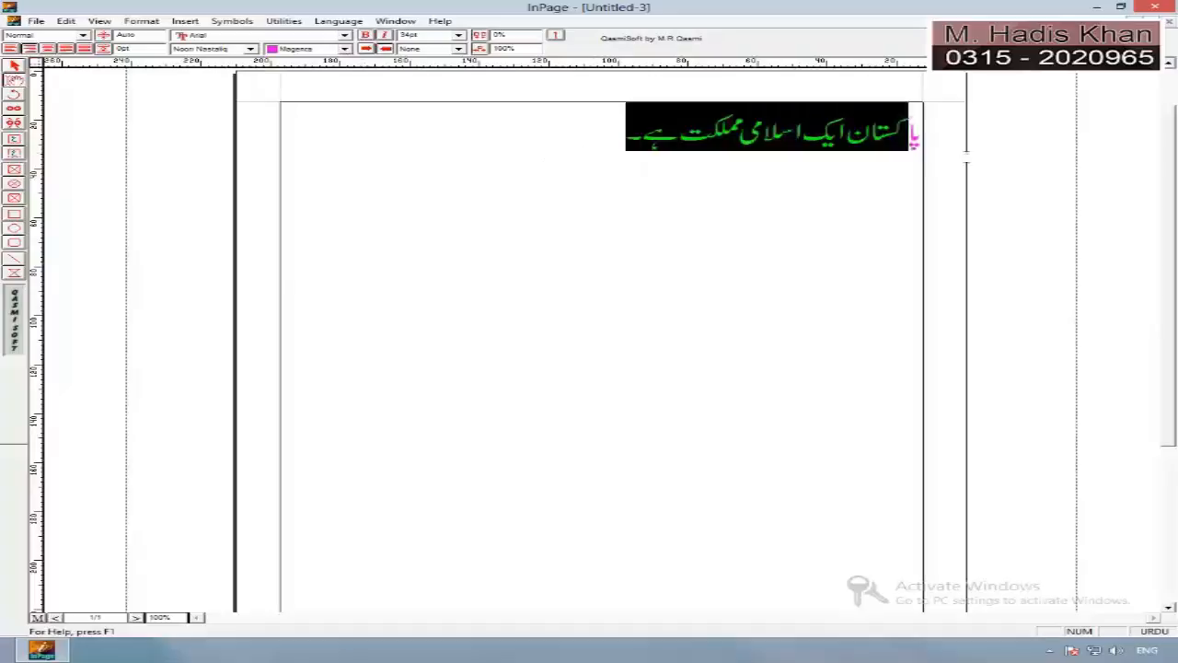
left_click(345, 49)
left_click(345, 61)
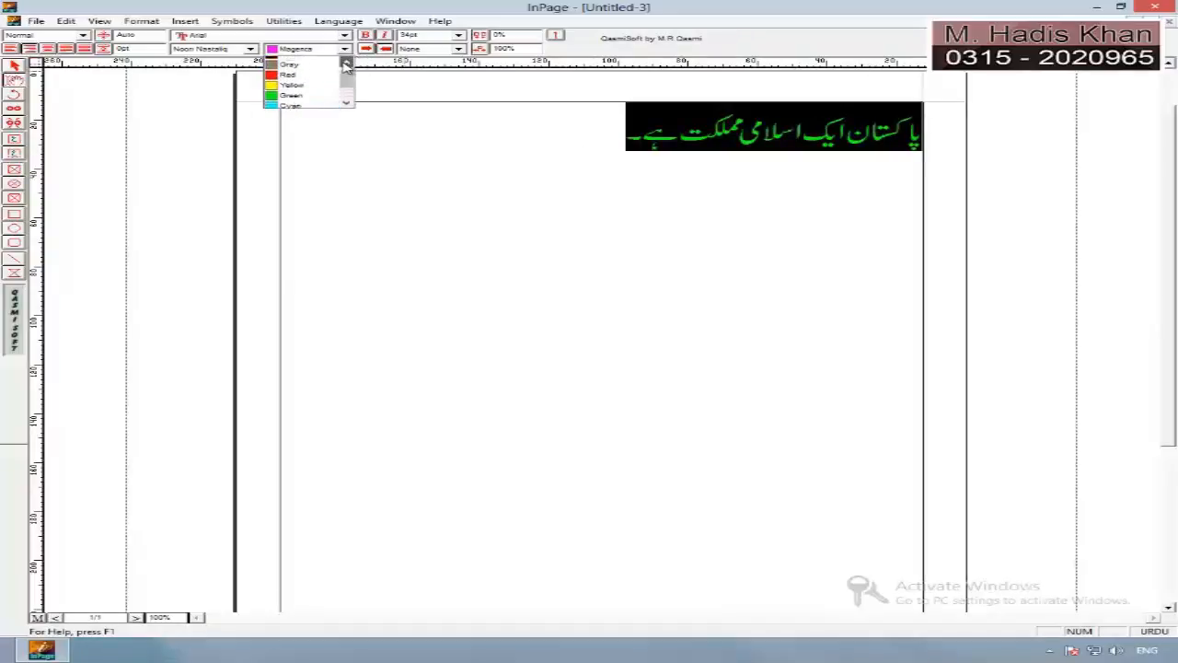
left_click(345, 62)
left_click(304, 73)
left_click_drag(502, 150, 1019, 160)
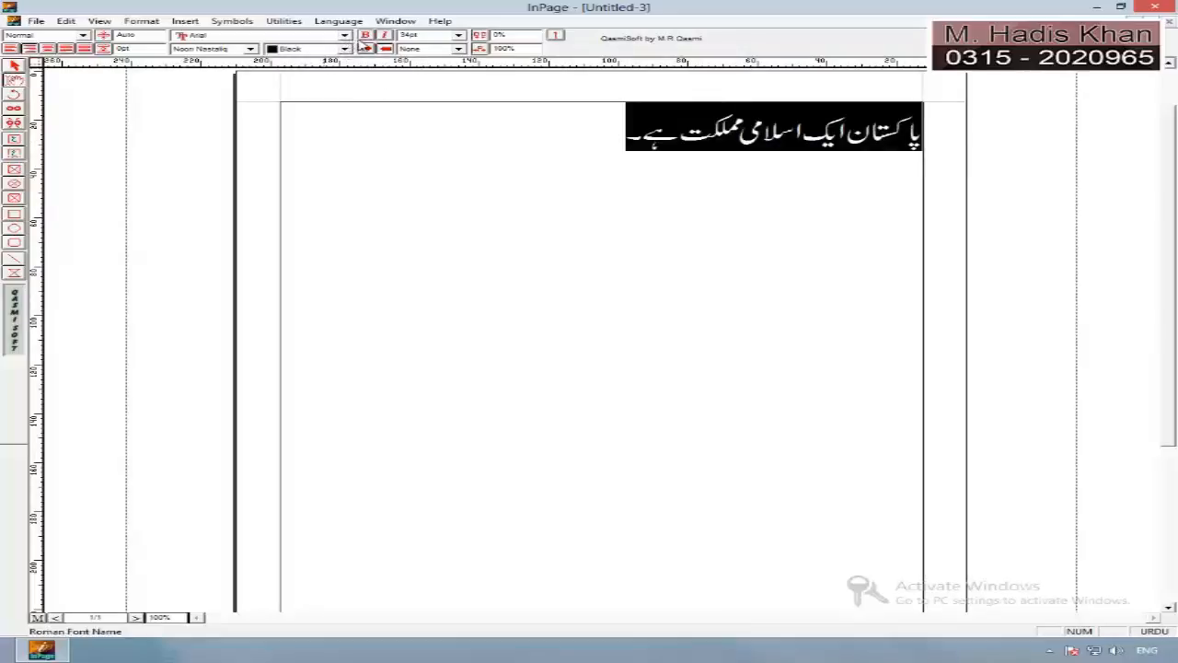
- Turn italic on and off for the selected sentence and try bold formatting
left_click(386, 35)
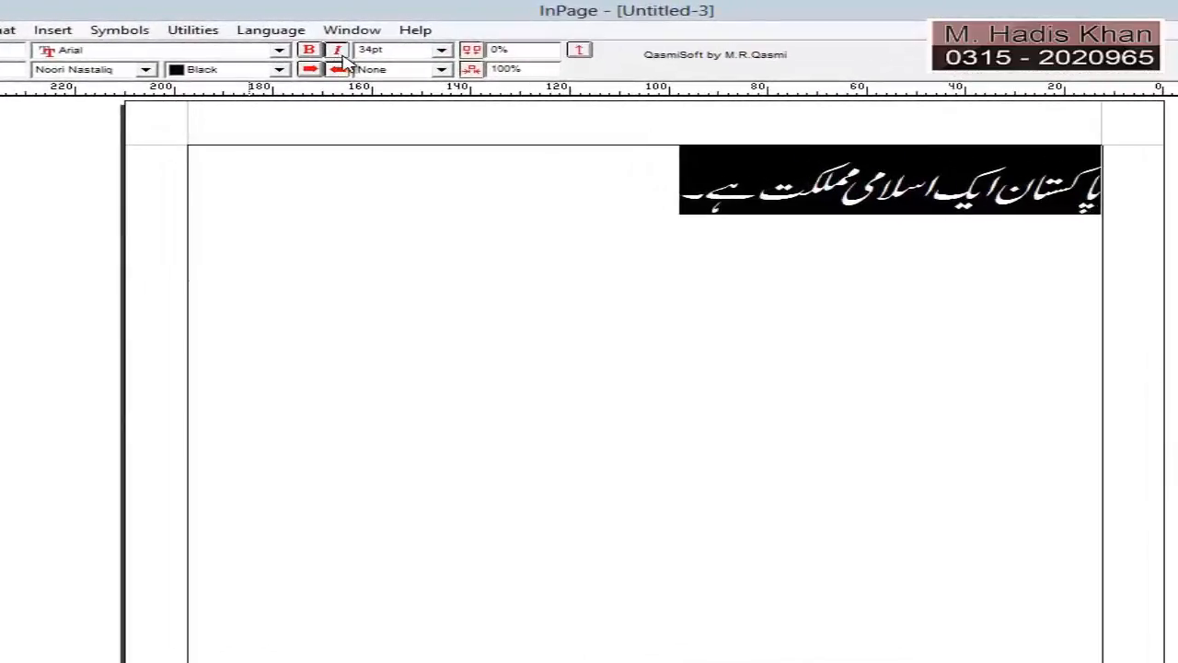
left_click(338, 52)
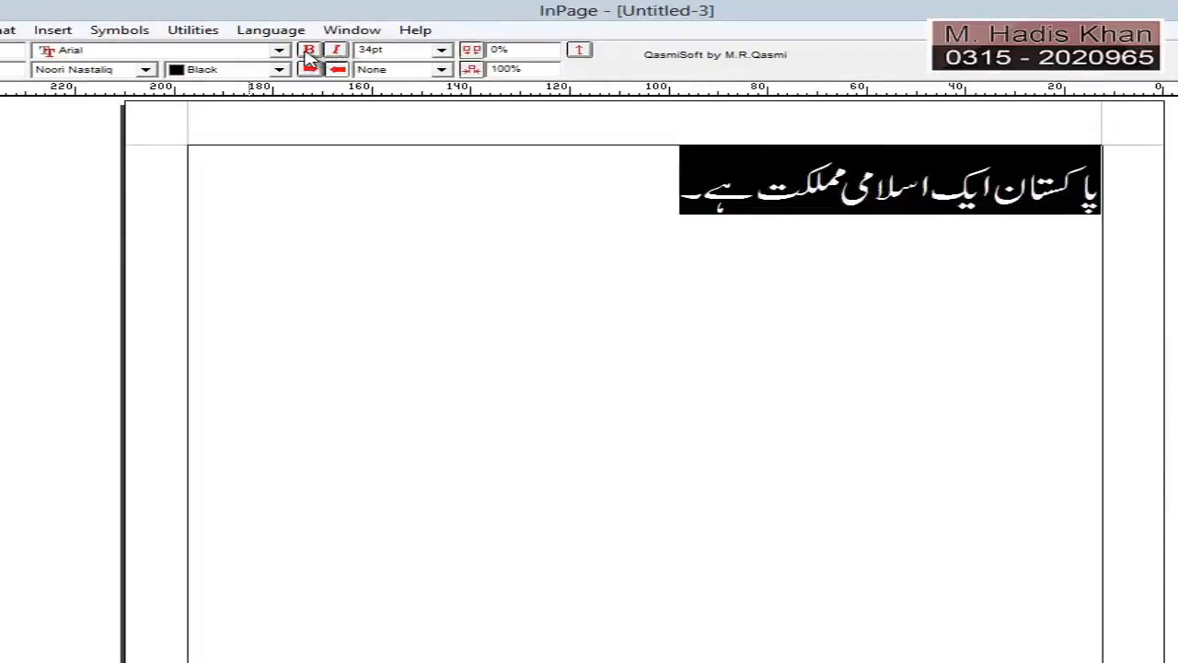
left_click(310, 52)
- Switch the sentence's text direction to left-to-right and back to right-to-left several times
left_click(315, 72)
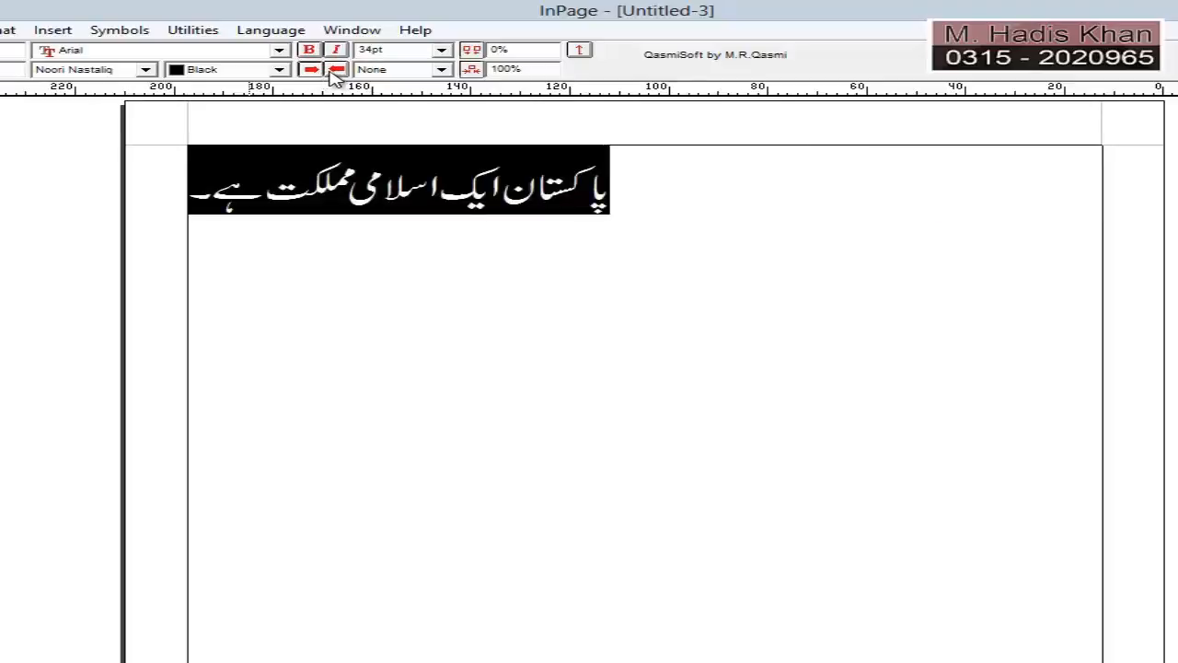
left_click(336, 72)
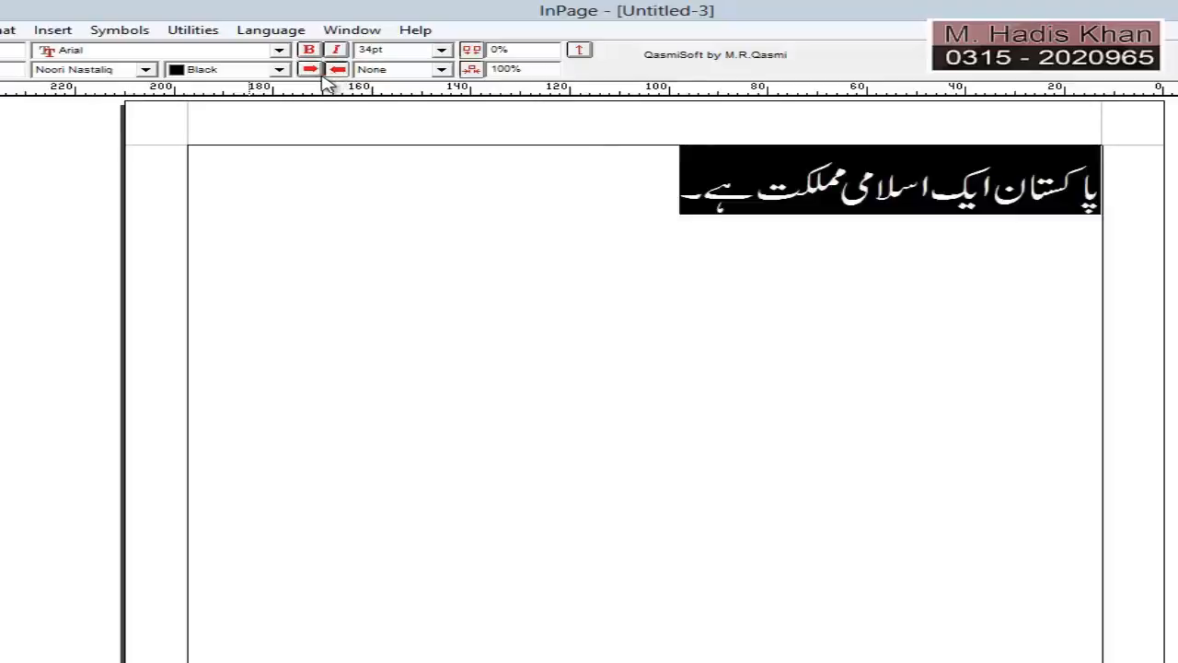
left_click(311, 70)
left_click(337, 70)
left_click(310, 70)
left_click(337, 72)
- Examine the Roman fonts available for the selected sentence, keeping Arial
left_click(278, 50)
left_click_drag(282, 92, 286, 64)
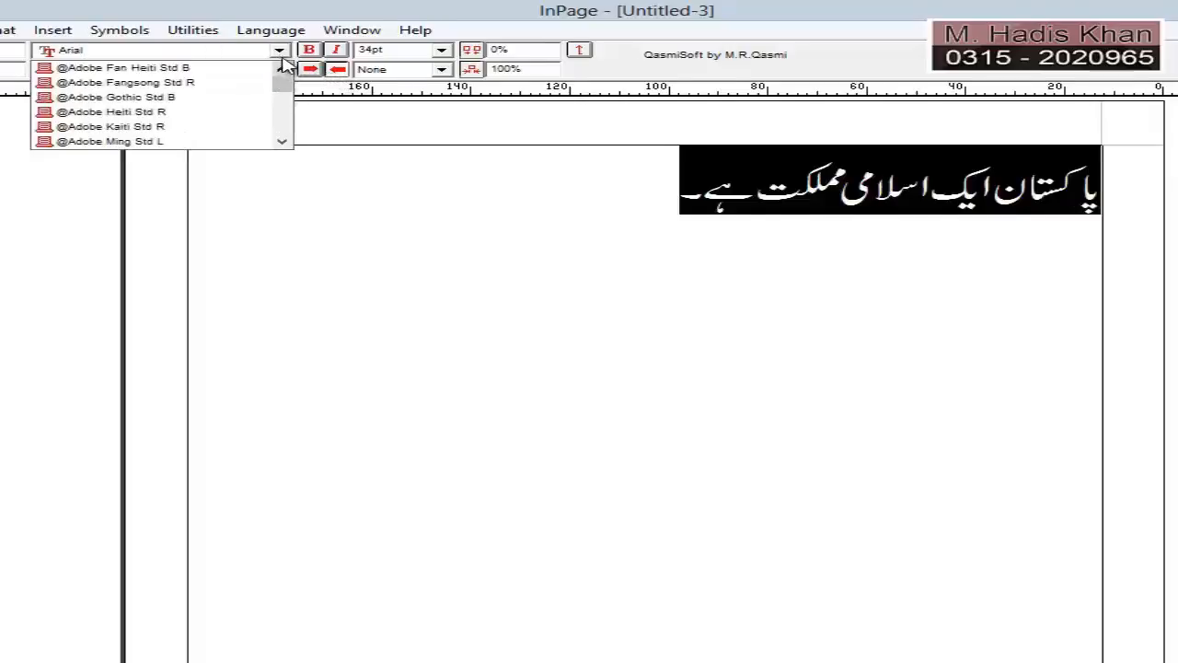
left_click(103, 53)
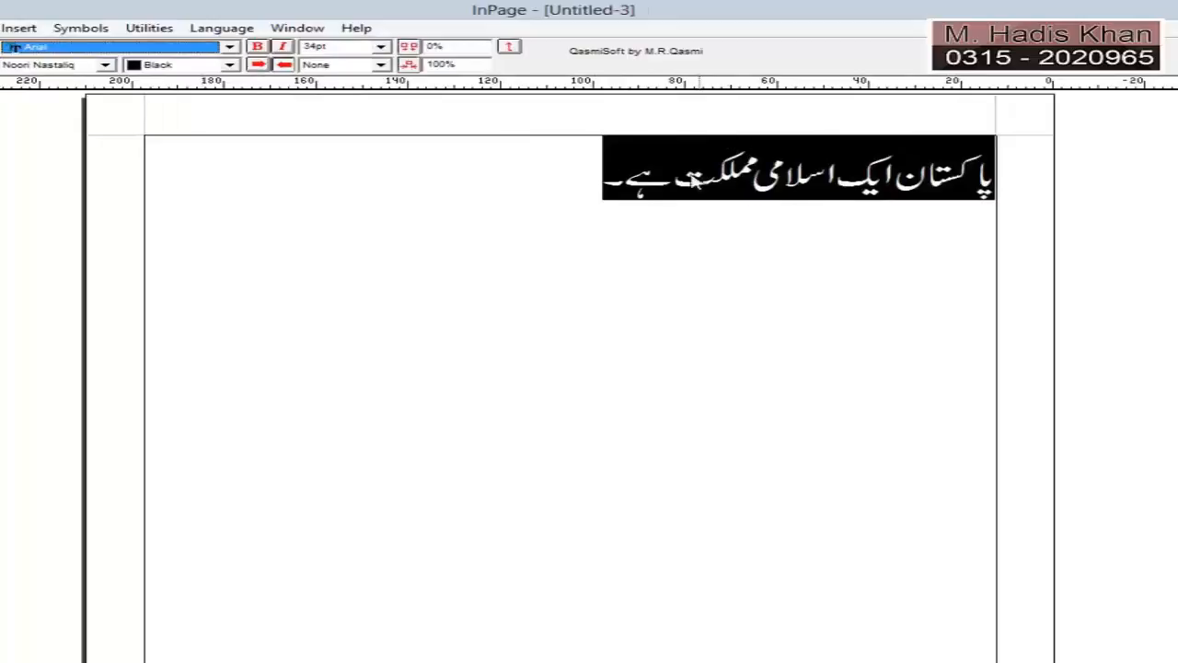
left_click(229, 47)
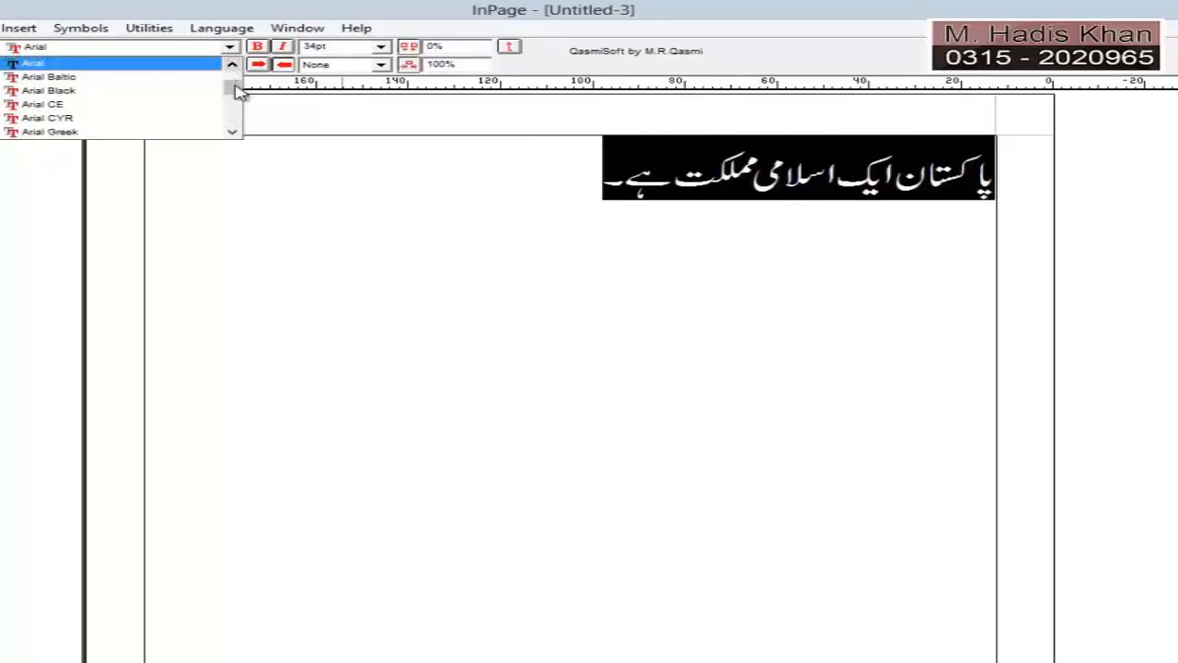
mouse_move(231, 86)
left_mouse_down()
mouse_move(231, 119)
mouse_move(231, 79)
left_mouse_up()
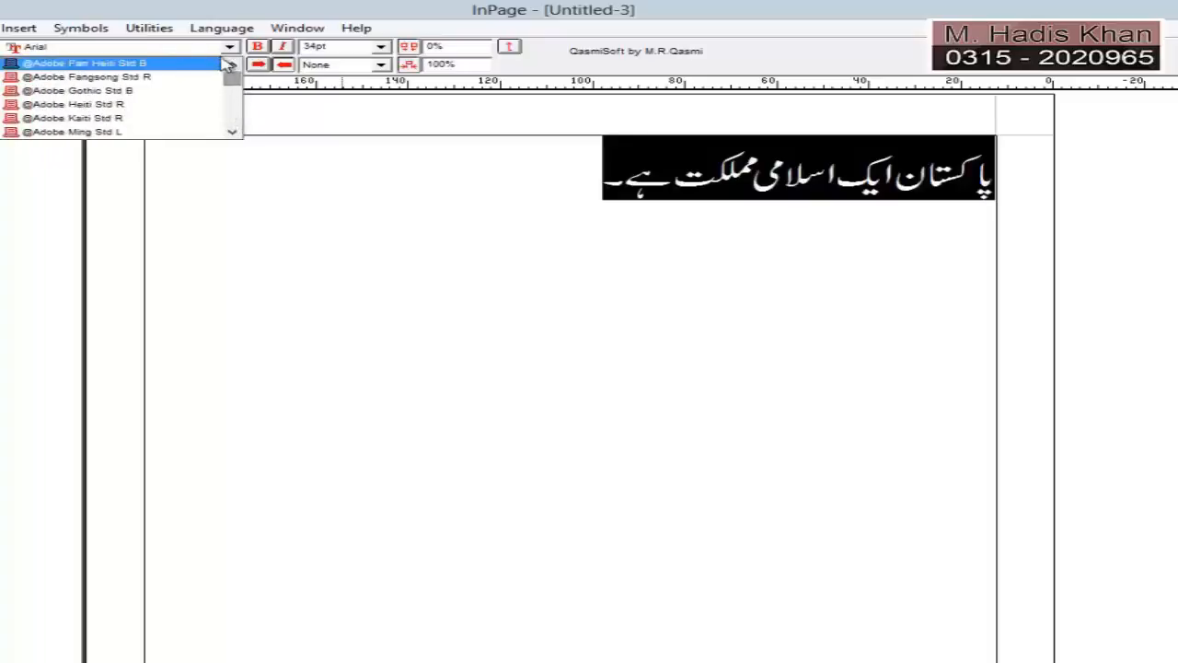
left_click(233, 49)
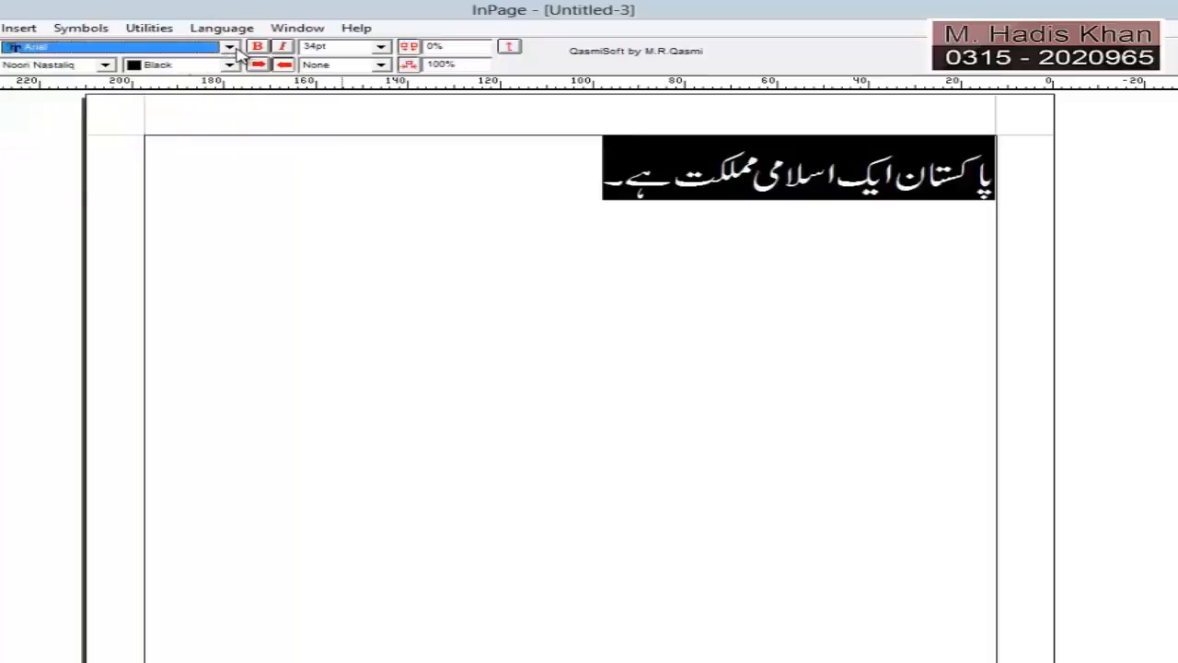
- Reselect the whole sentence and try the Noori Character and Aasaar Urdu fonts on it
left_click(861, 170)
left_click_drag(536, 175, 1110, 174)
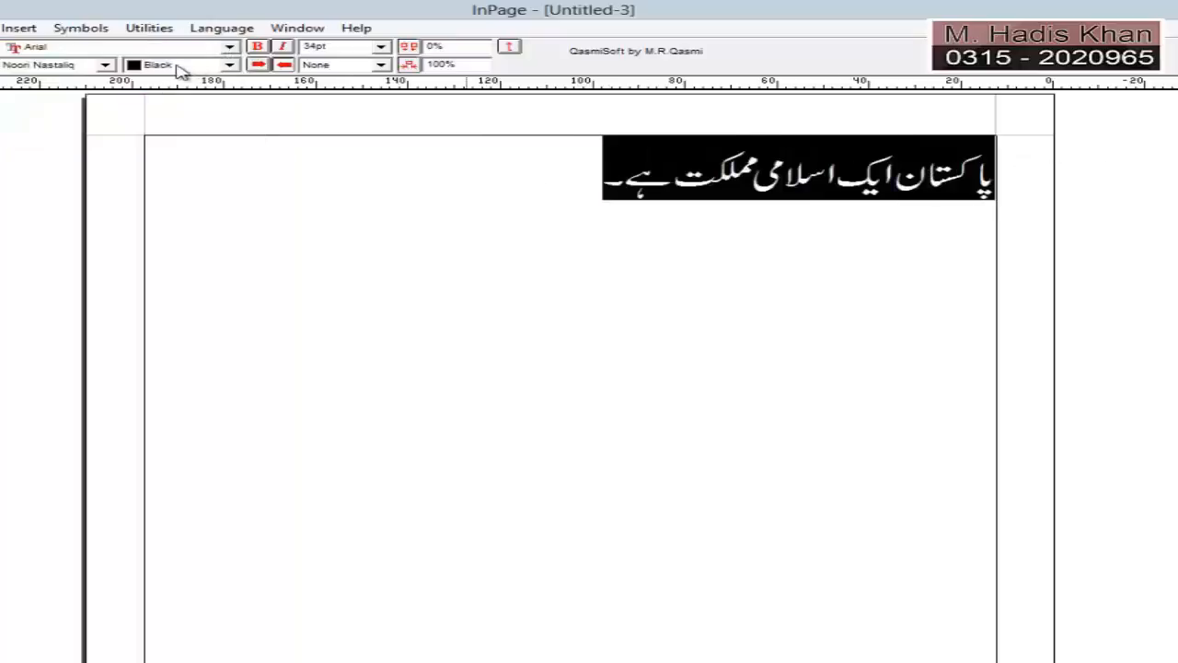
left_click(104, 65)
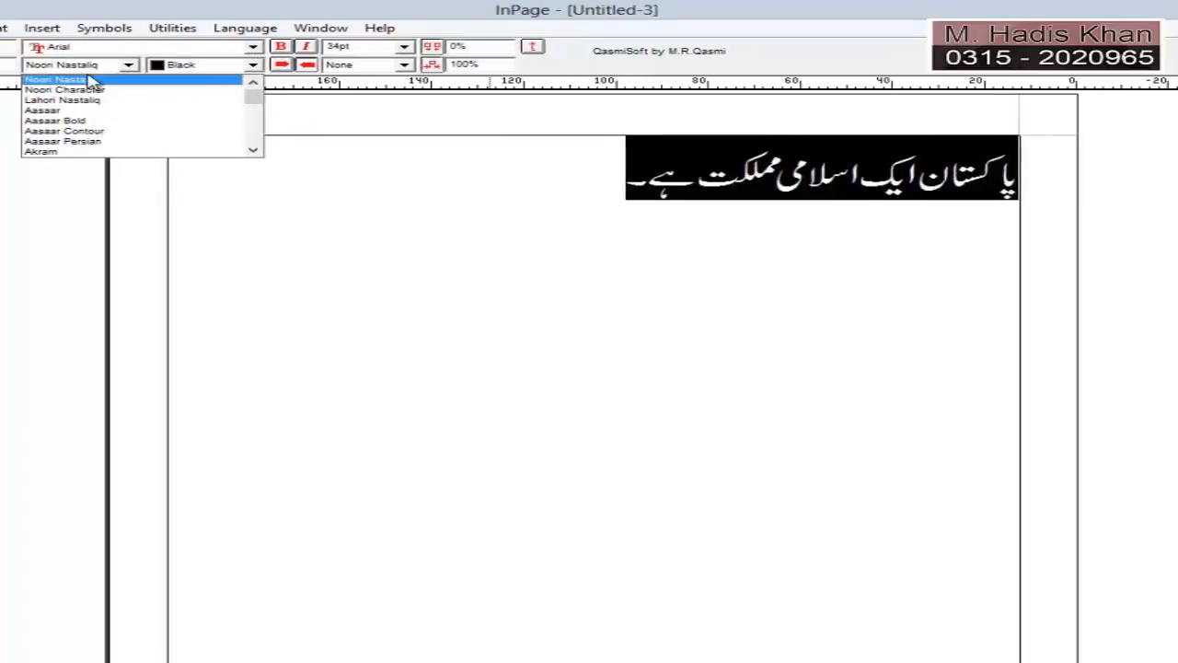
left_click(189, 89)
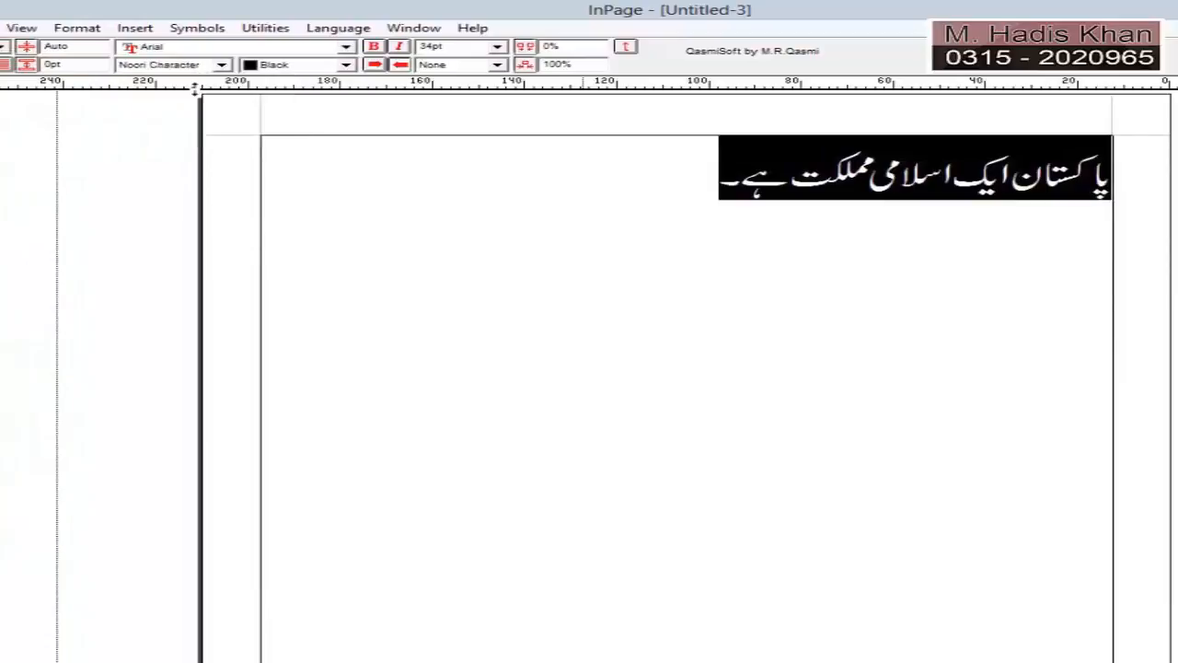
left_click(223, 66)
left_click(223, 102)
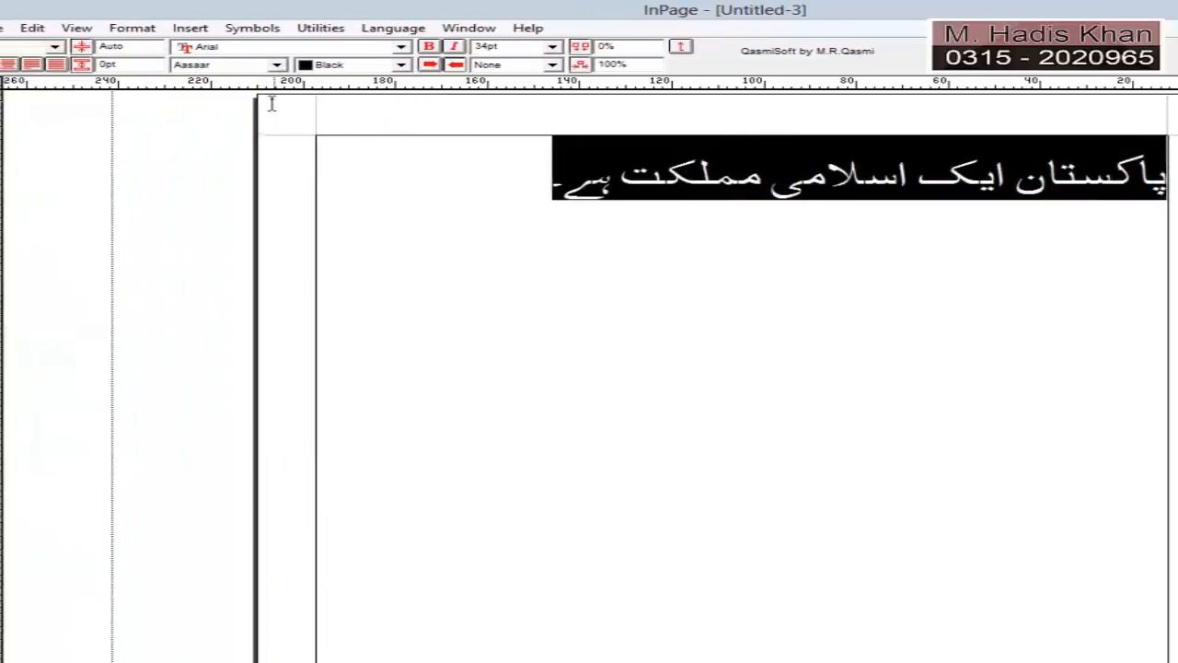
- Try the Aswad and Farsi Urdu fonts on the sentence and deselect it
left_click(222, 65)
left_click(455, 149)
left_click(456, 149)
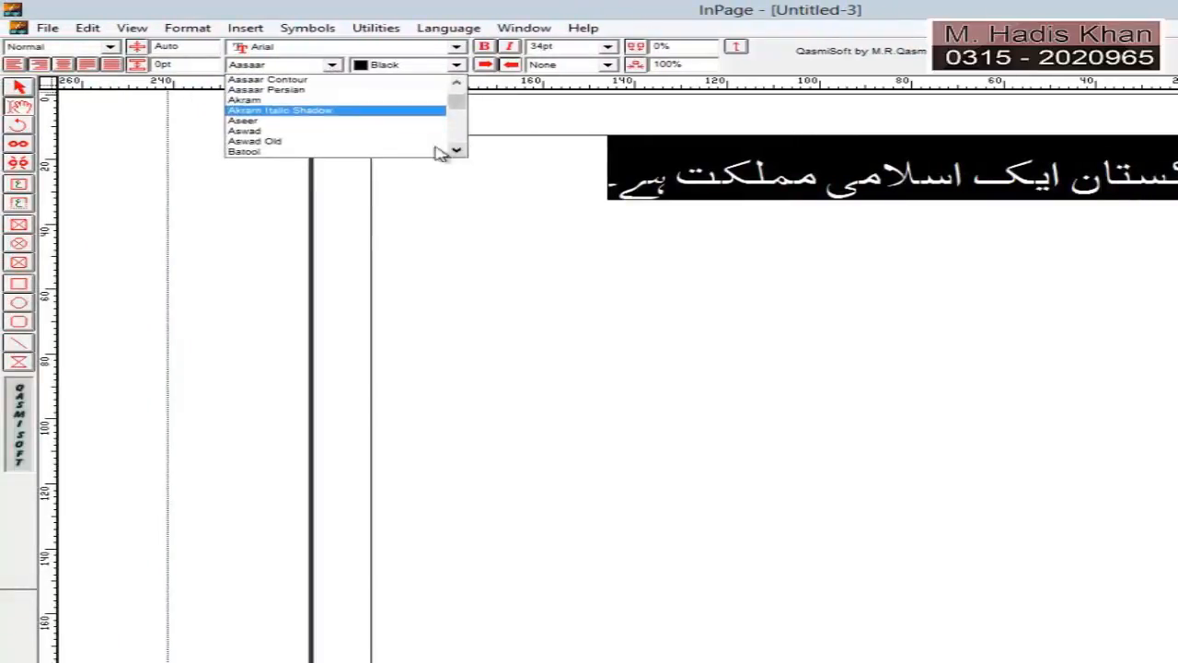
left_click(368, 130)
left_click(336, 68)
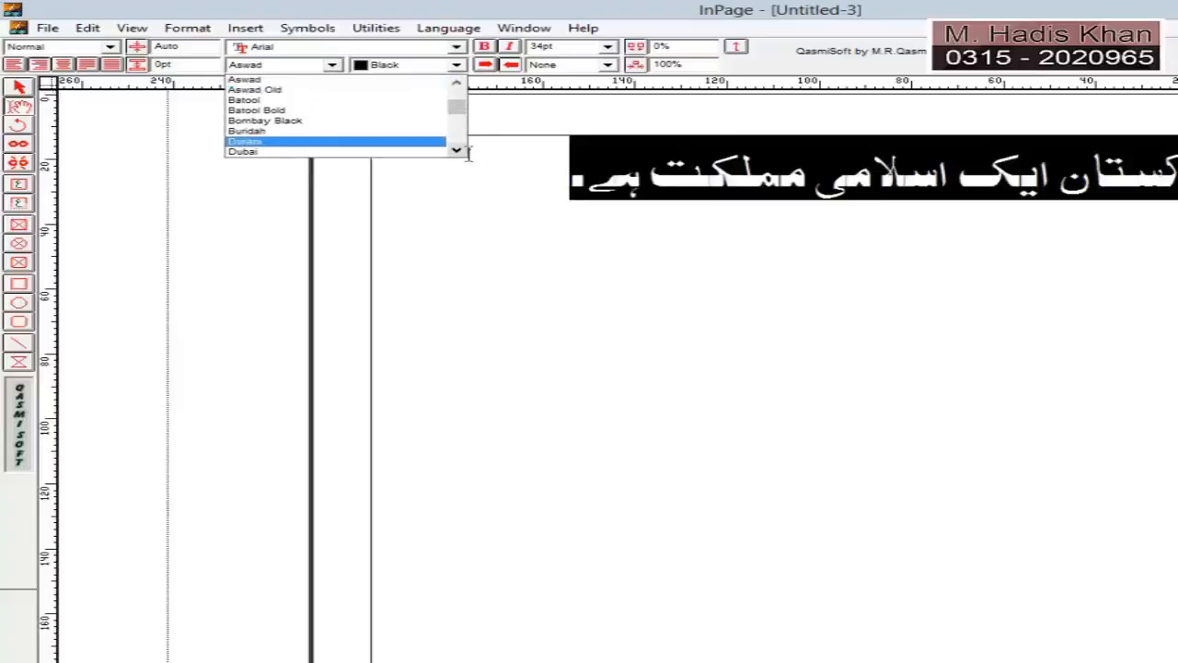
left_click(468, 152)
left_click(339, 65)
left_click(457, 152)
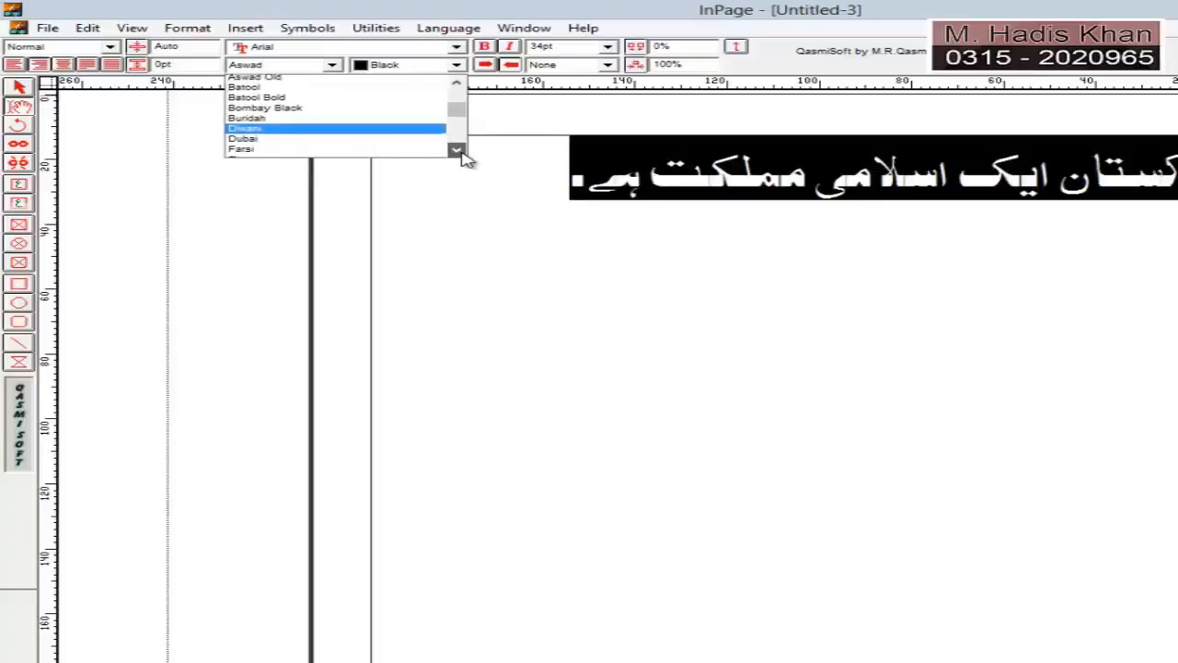
left_click(381, 138)
left_click(470, 166)
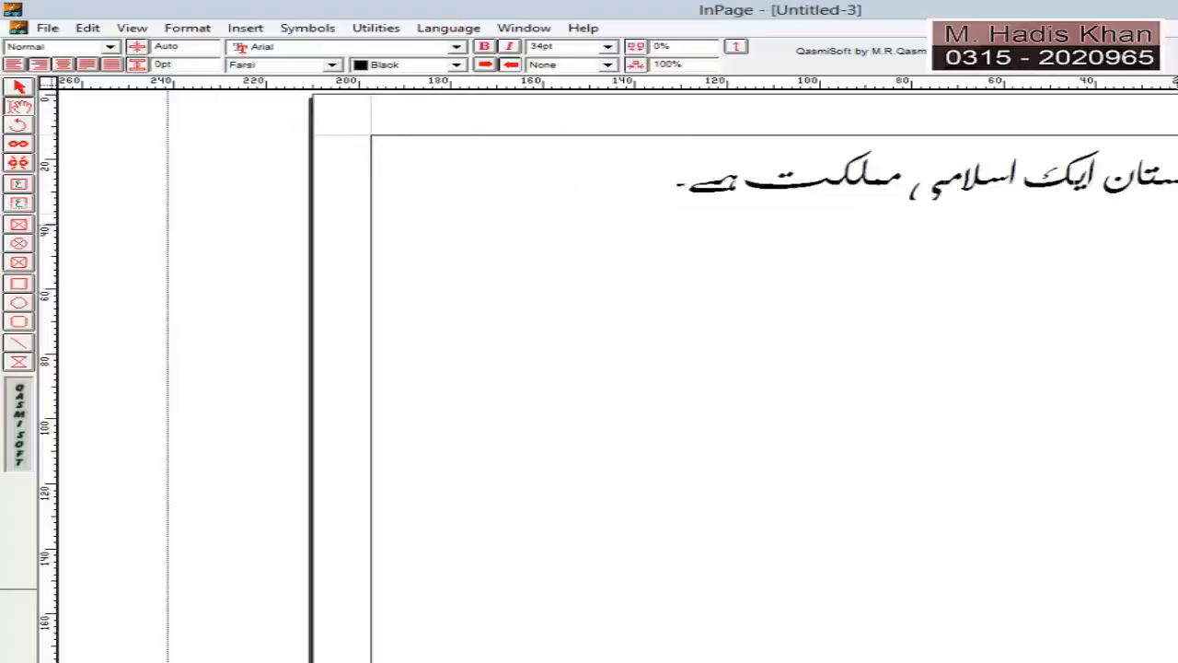
- Select the sentence and set its Urdu font back to Noori Nastaliq
left_click_drag(656, 208, 1015, 208)
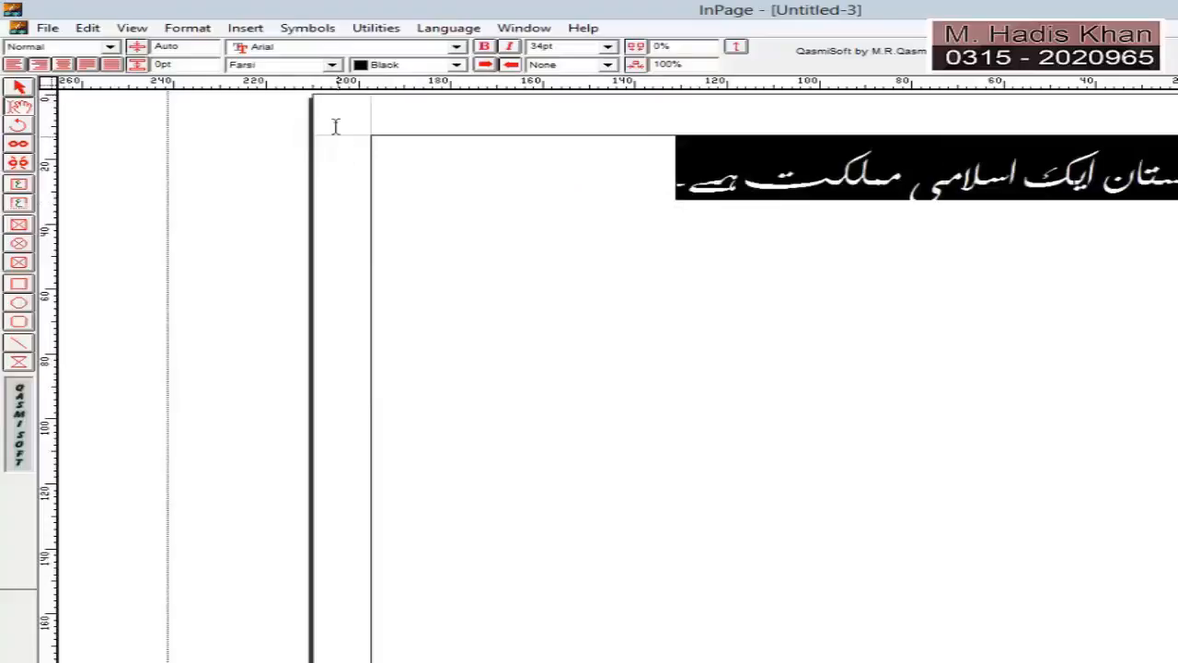
left_click(333, 65)
left_click(458, 84)
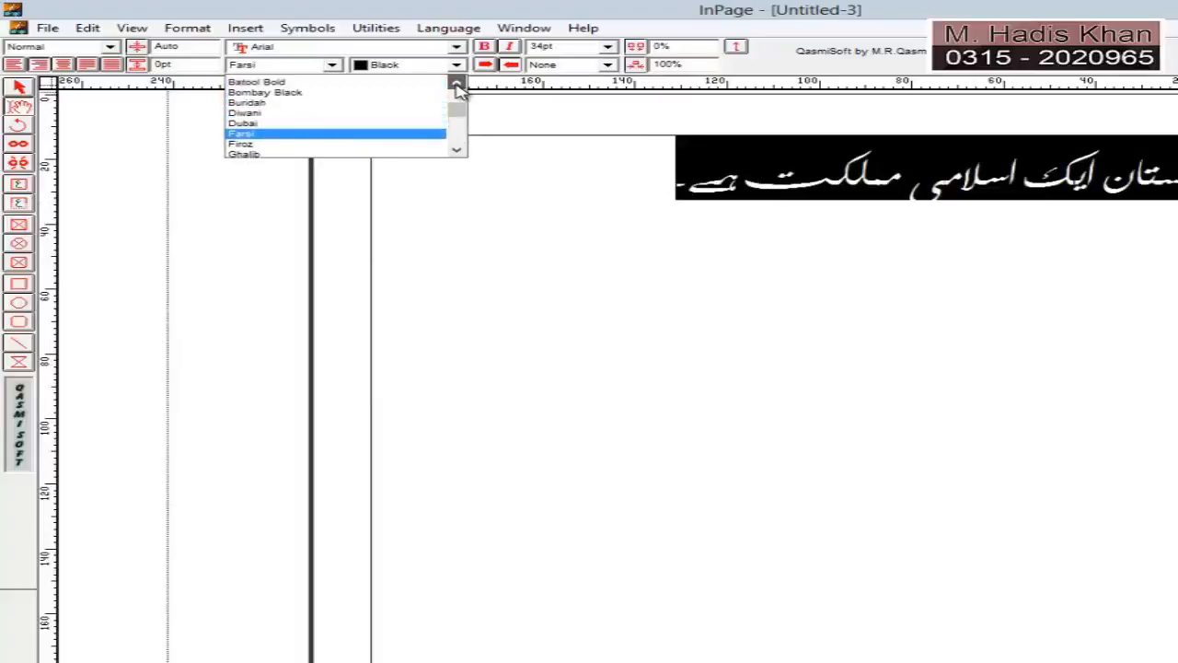
left_click_drag(454, 100, 451, 79)
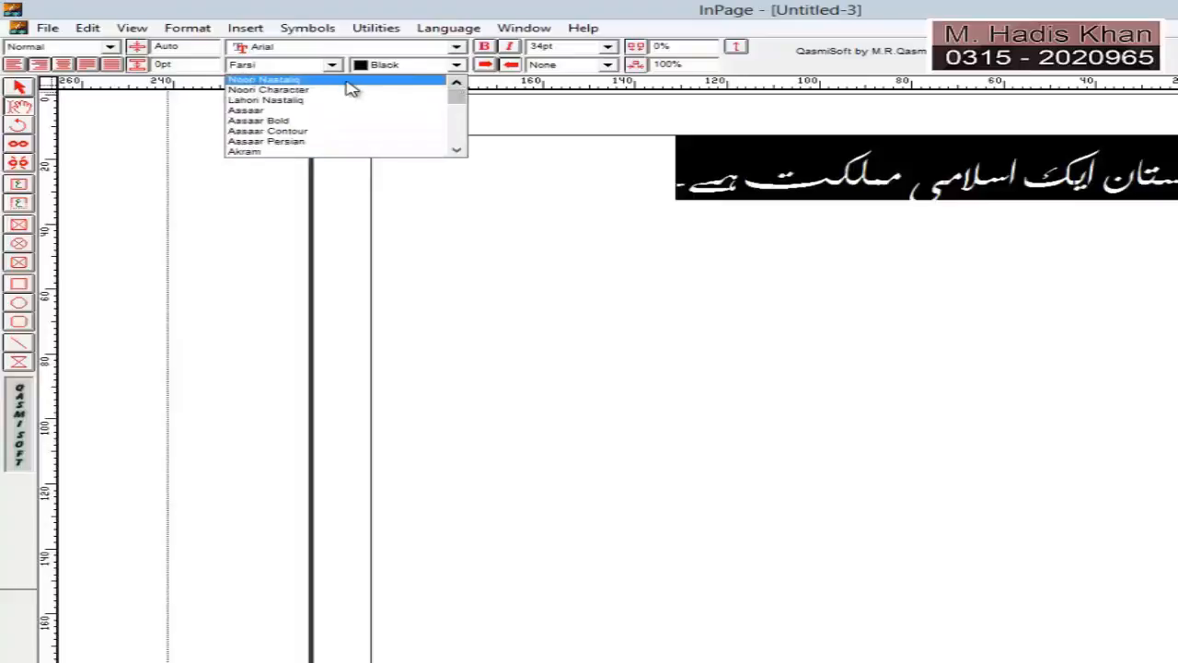
left_click(345, 83)
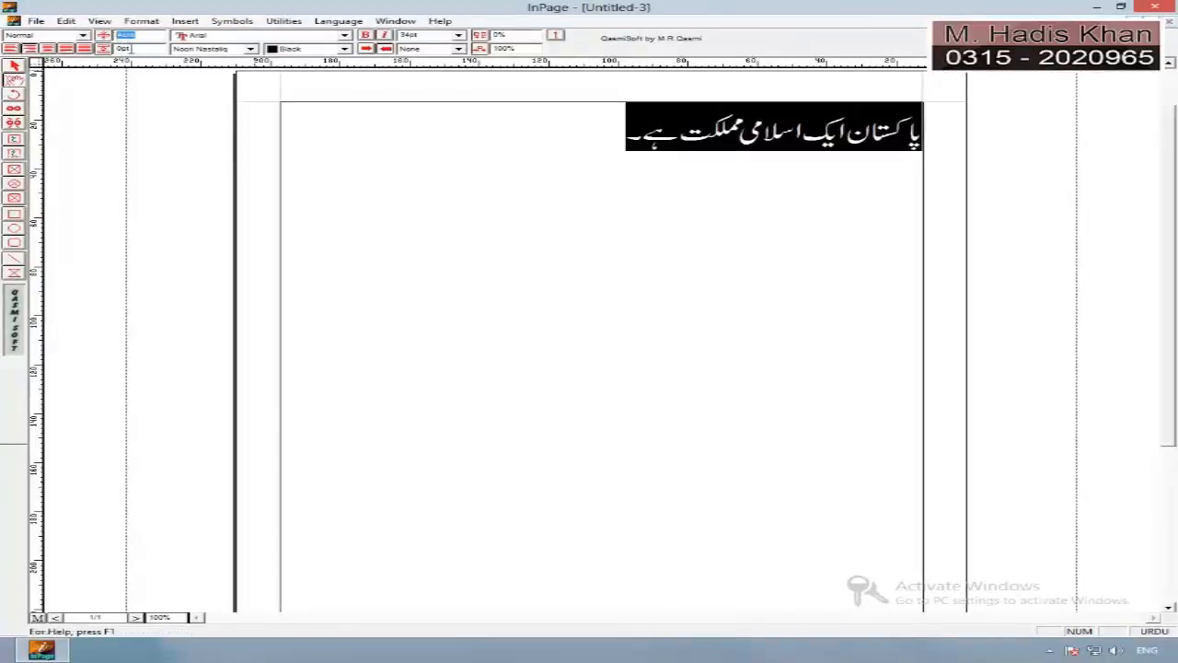
- Copy the whole sentence and paste it on a new line below
left_click(208, 99)
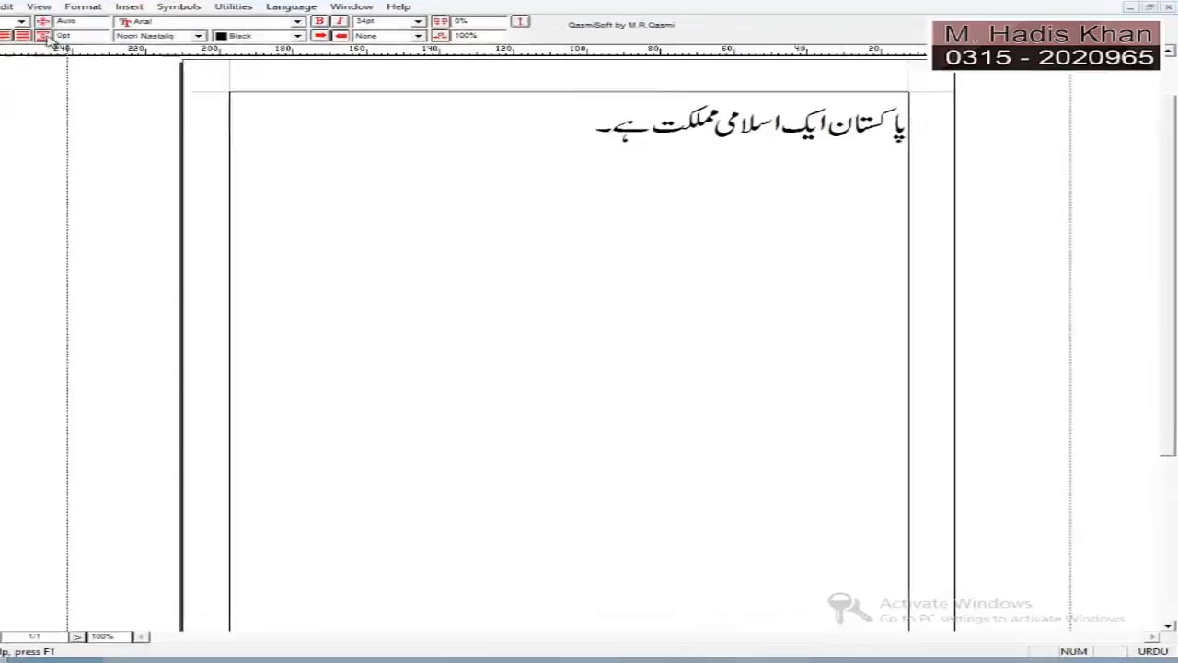
left_click_drag(281, 63, 837, 72)
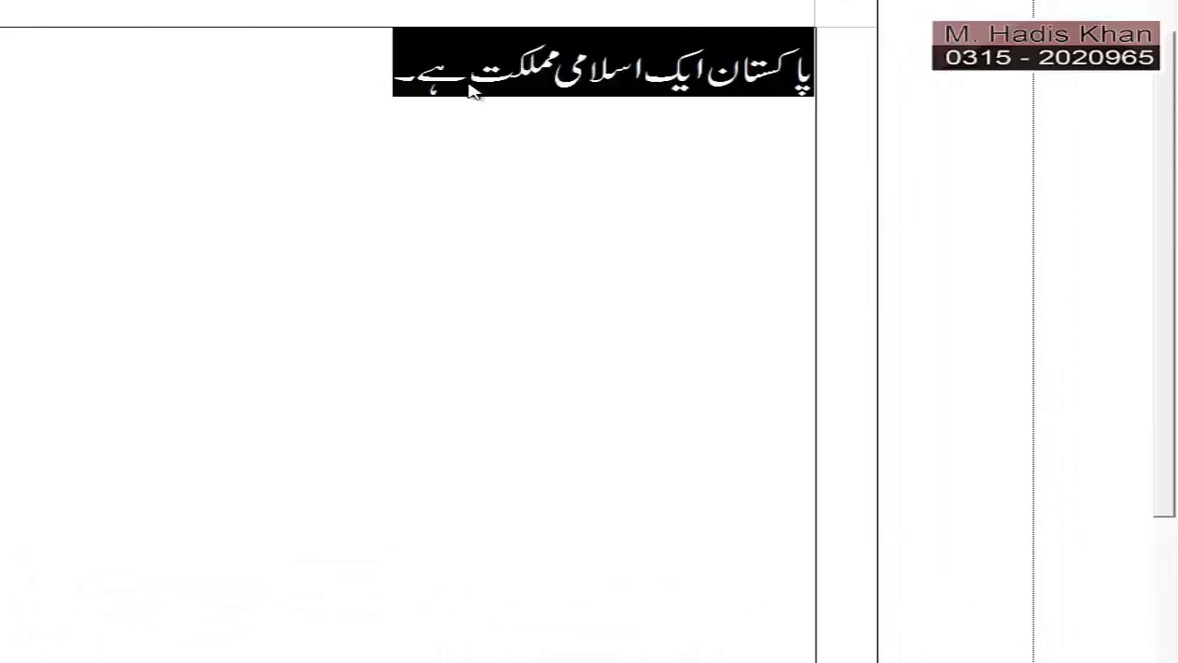
right_click(397, 85)
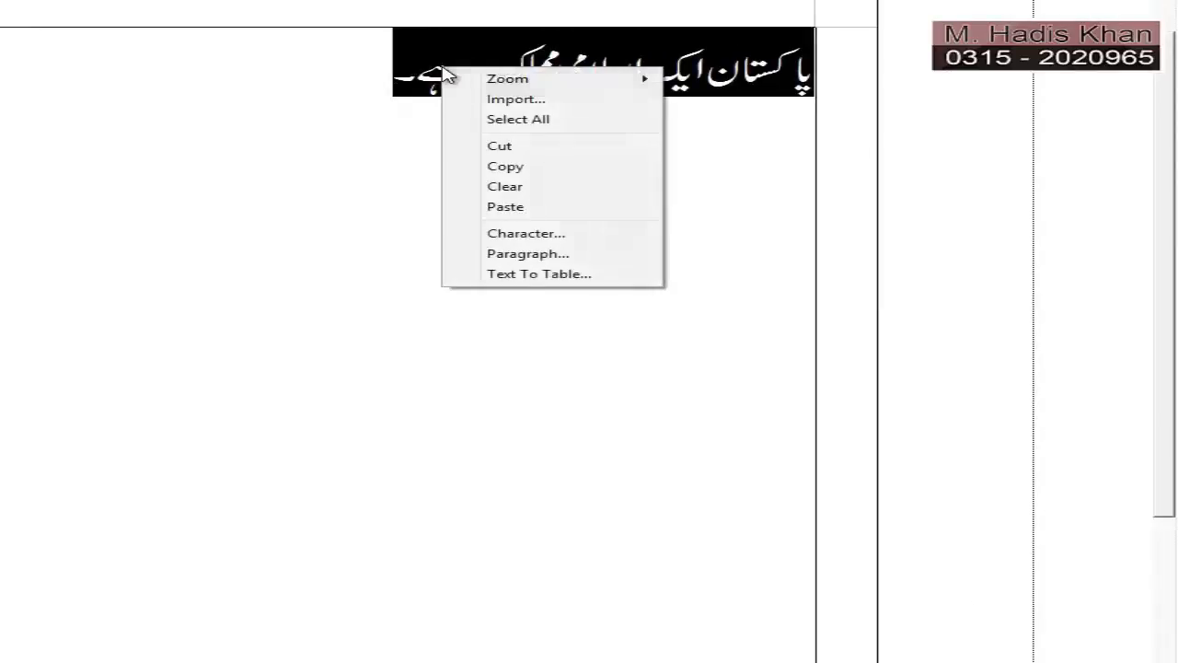
left_click(487, 166)
left_click(381, 110)
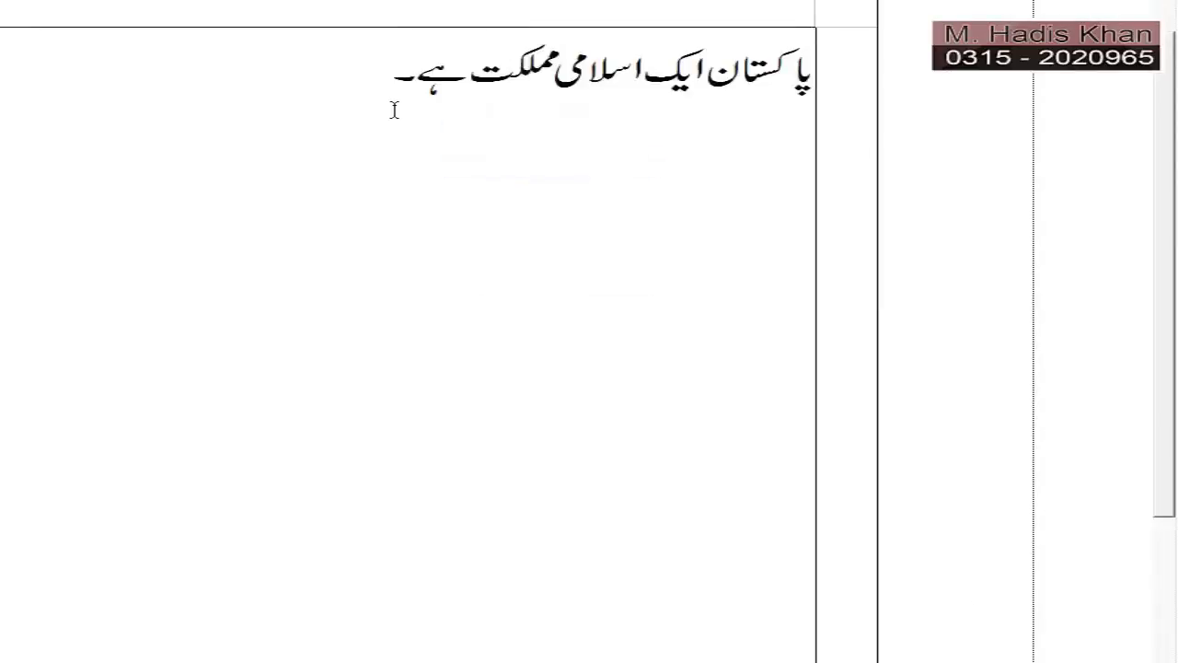
right_click(592, 153)
left_click(644, 224)
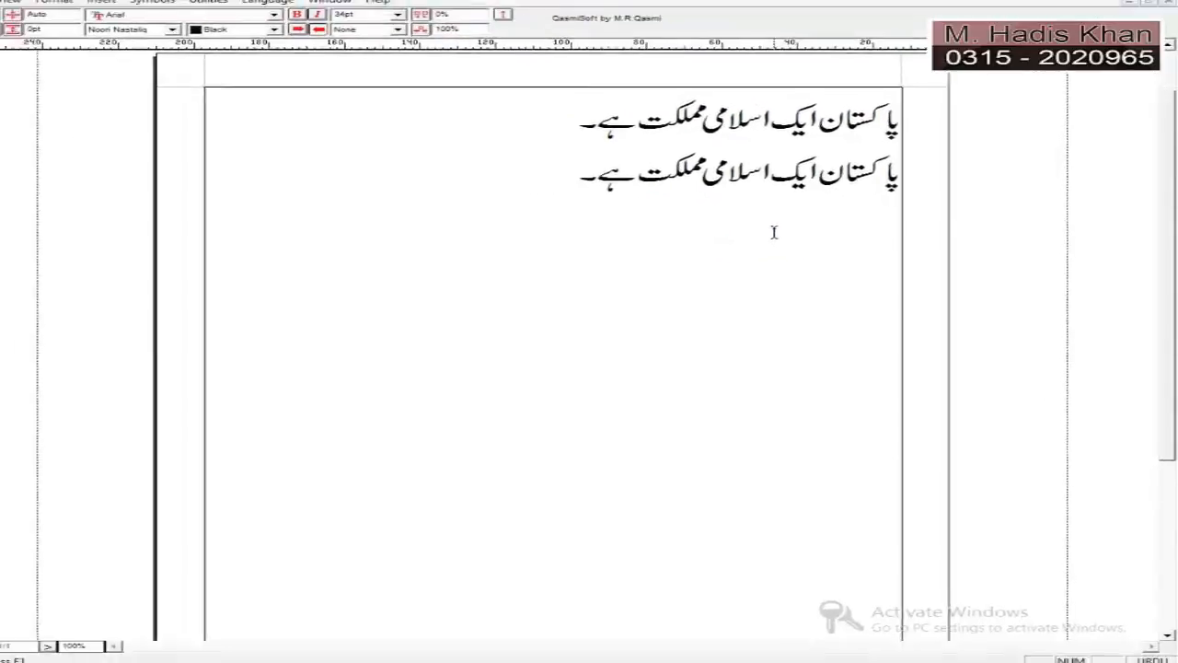
- Paste five more copies of the sentence on the following lines, making seven lines
key("ctrl+v")
key("ctrl+v")
key("ctrl+v")
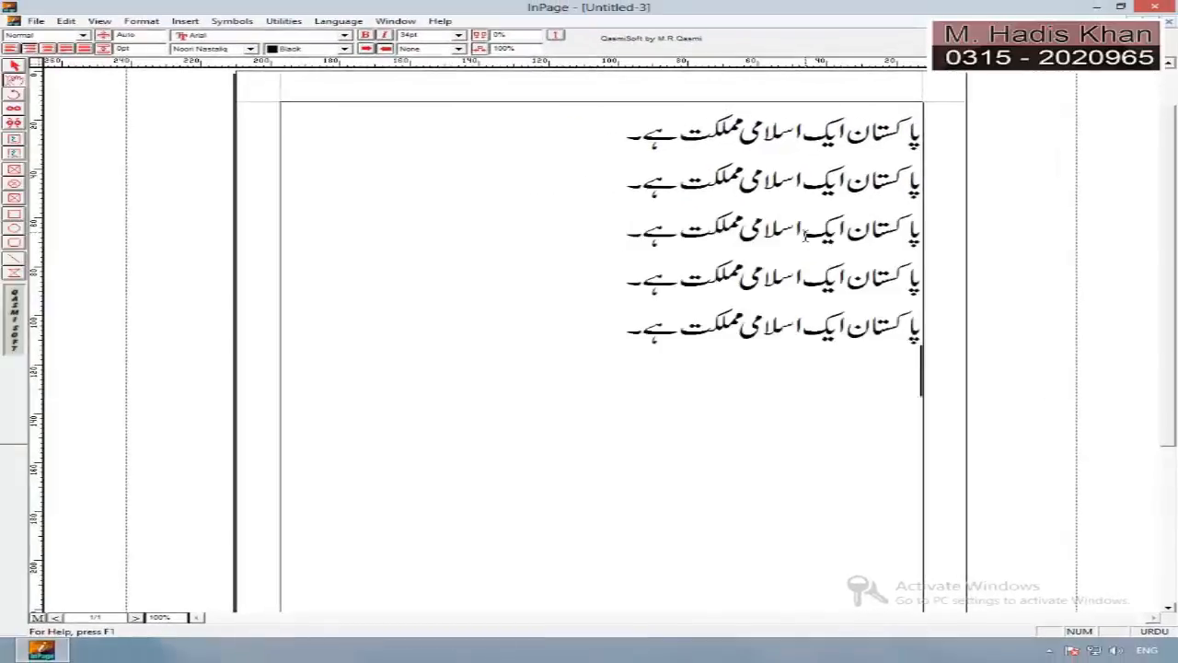
key("ctrl+v")
key("ctrl+v")
- Select all seven lines and try inter line spacings of 15 pt and 25 pt
left_click_drag(605, 445, 608, 103)
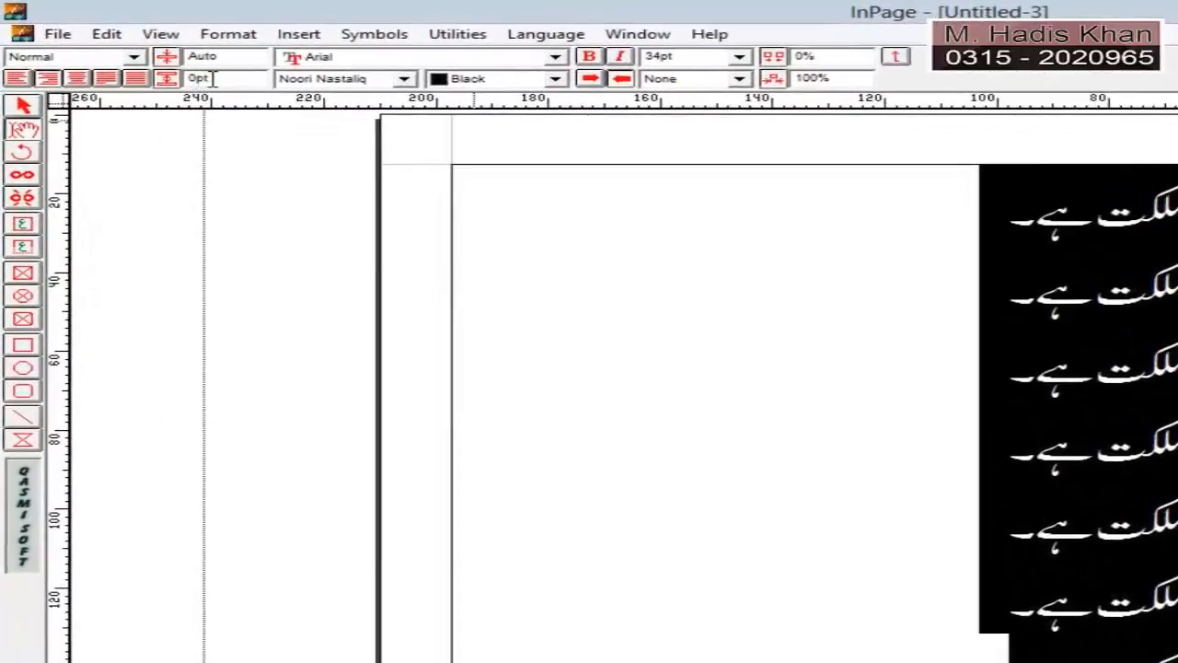
double_click(195, 79)
type("15")
key("Return")
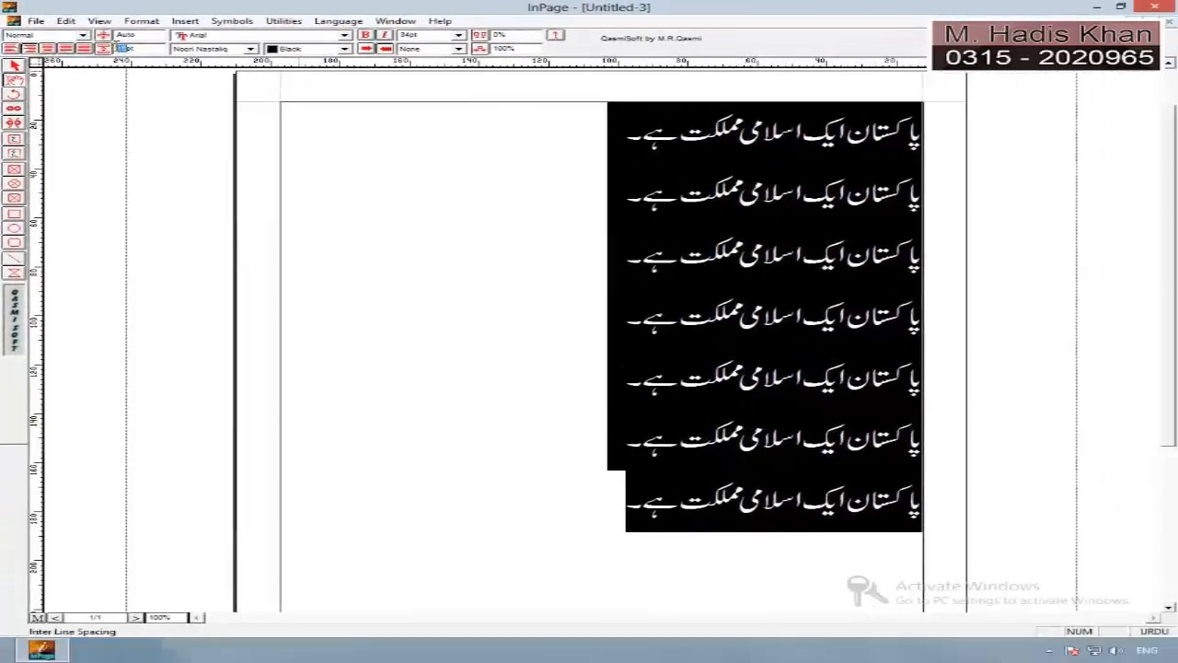
type("25")
key("Return")
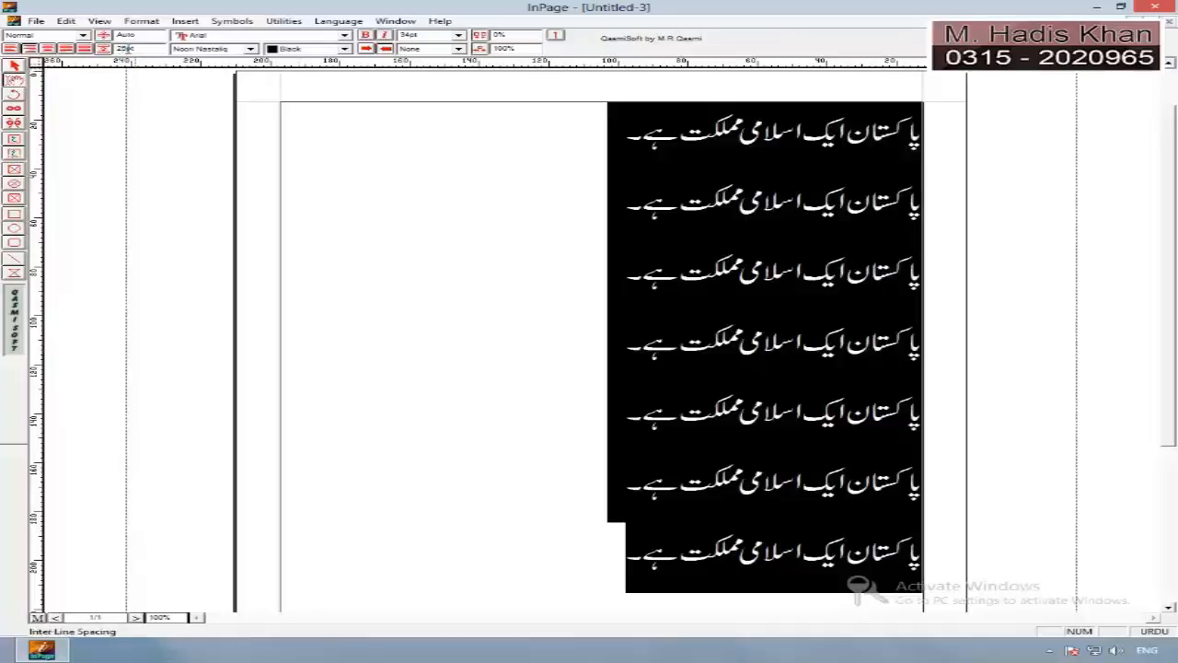
- Try an inter line spacing of 100 pt on the seven lines and reset it to 0 pt
left_click_drag(128, 48, 113, 52)
type("100")
key("Return")
left_click_drag(132, 49, 104, 47)
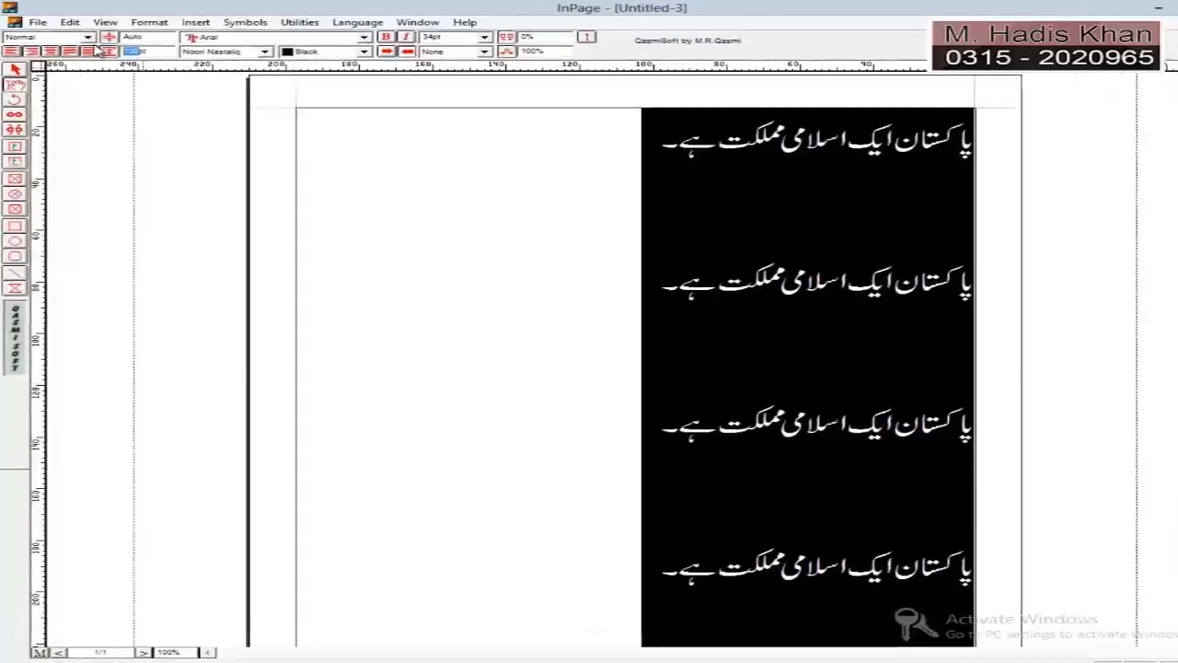
type("0pt")
key("Return")
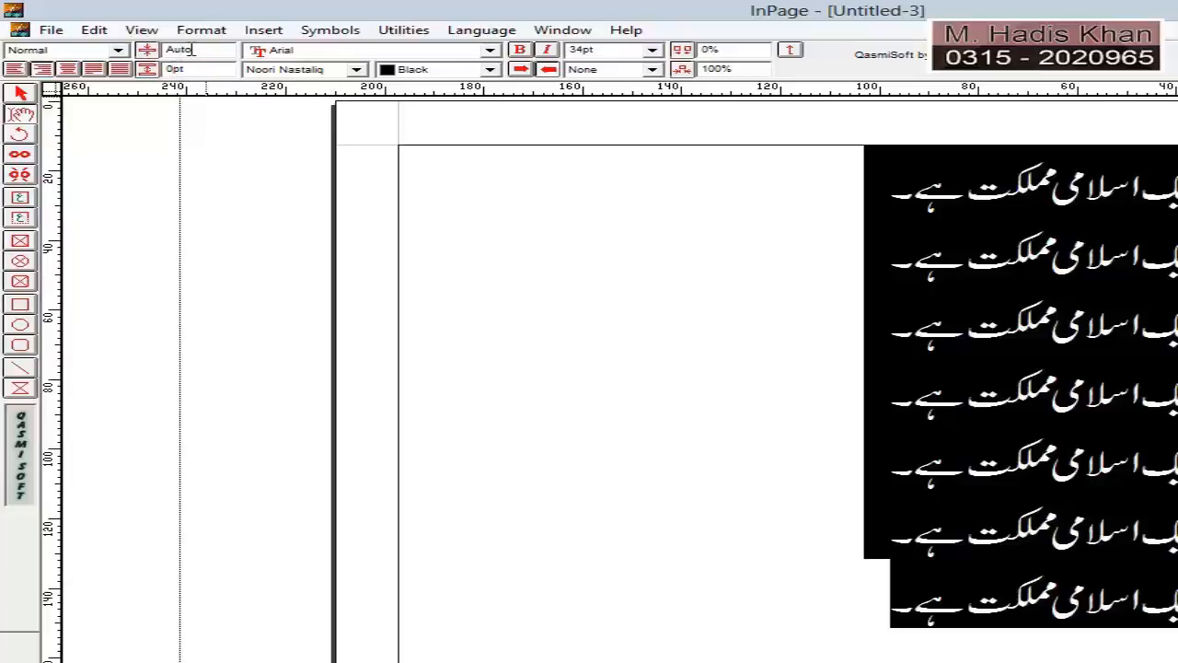
- Set the line leading of the seven lines to 45 pt and reset it to Auto by entering 0
left_click_drag(210, 50, 167, 51)
left_click(190, 71)
left_click_drag(210, 52, 150, 55)
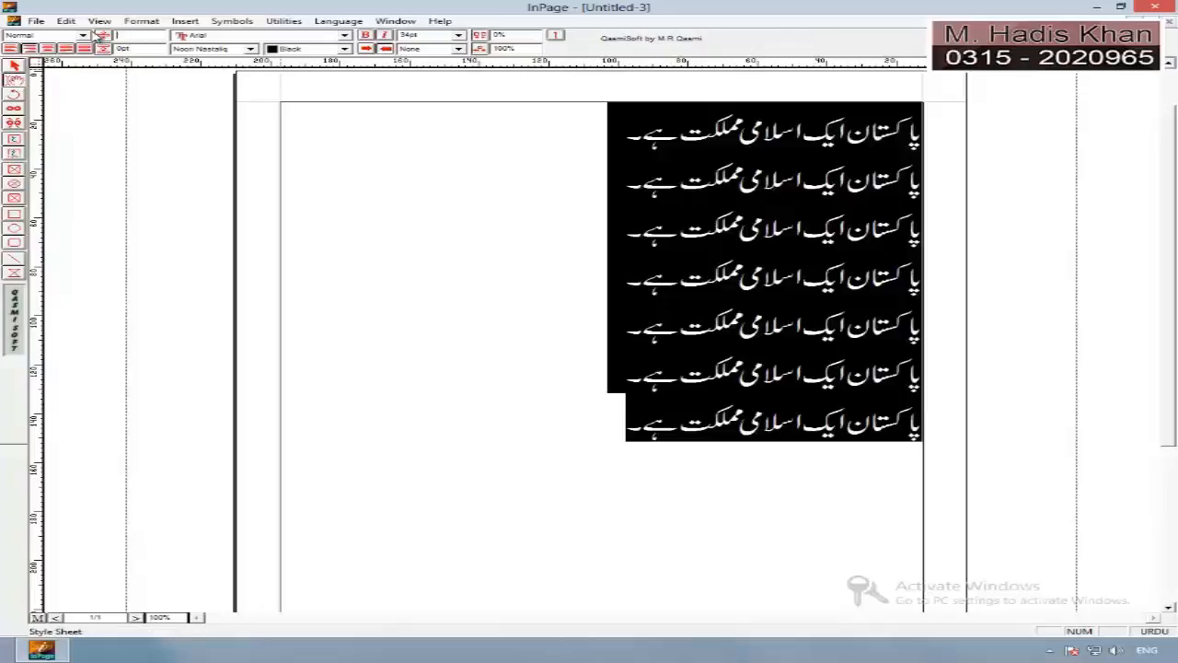
type("45")
key("Return")
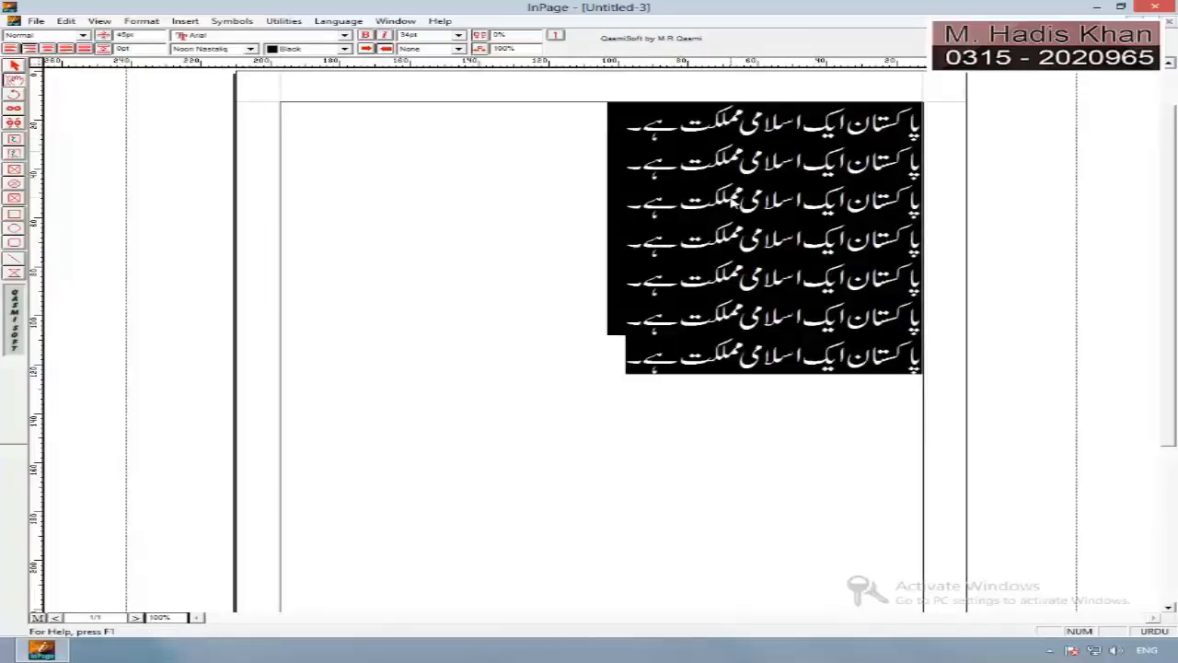
left_click(126, 34)
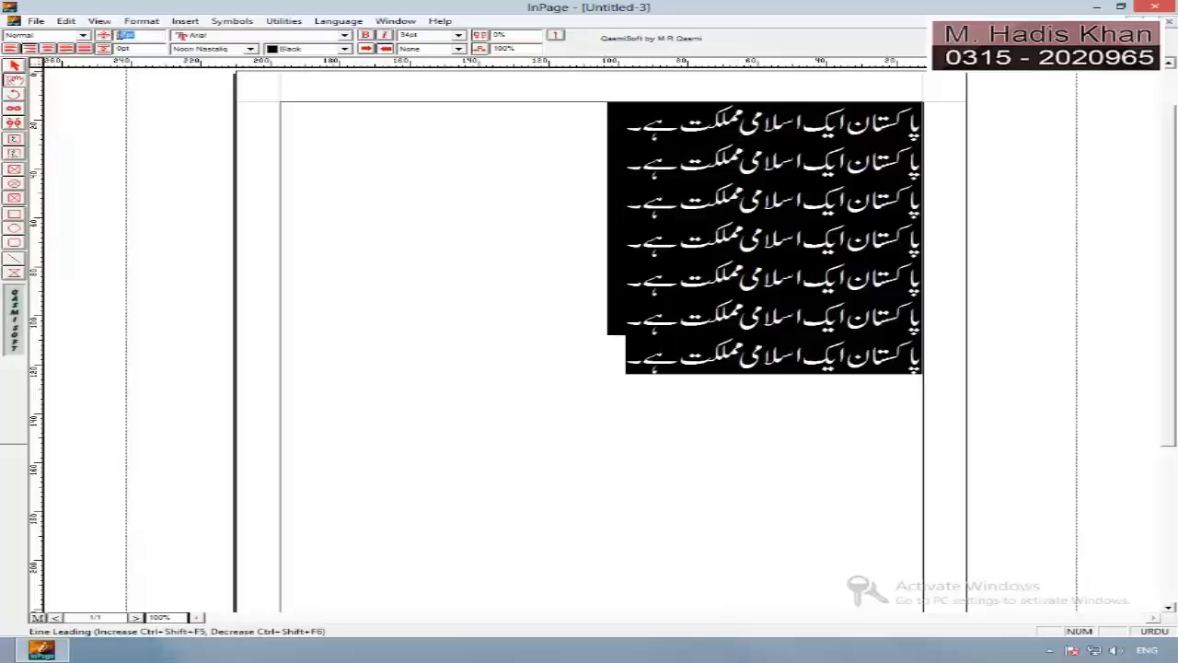
type("0")
key("Return")
- Try line leadings of 2 pt and 15 pt on the selected lines
left_click_drag(153, 37, 108, 41)
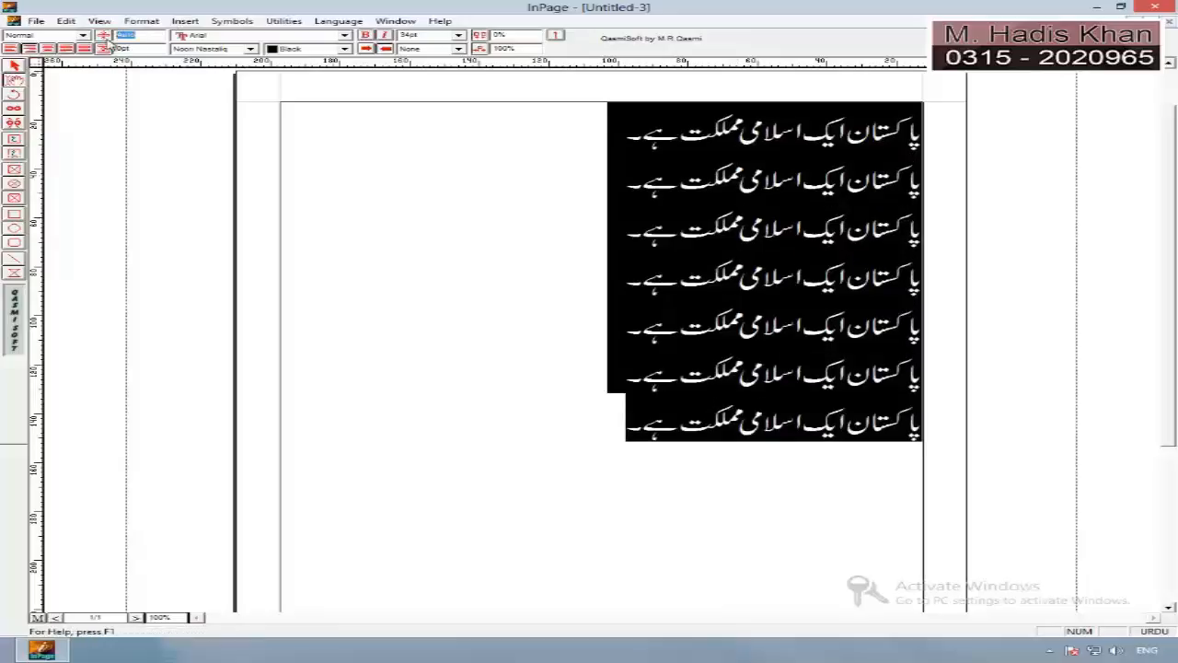
key("Return")
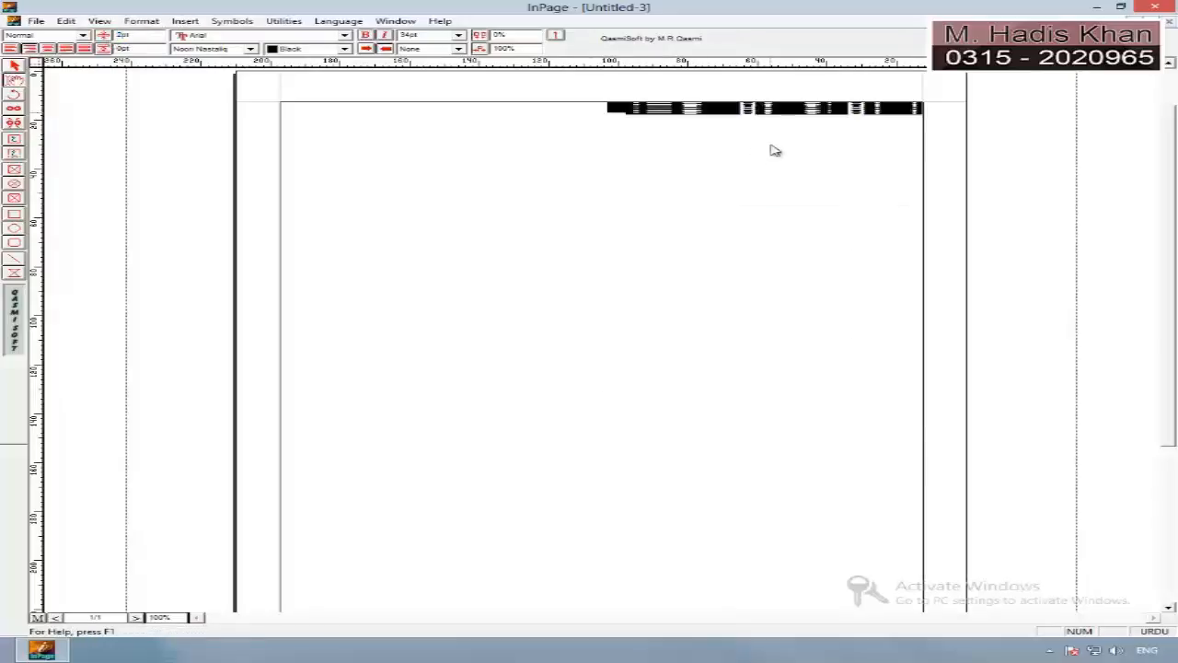
left_click_drag(141, 36, 105, 37)
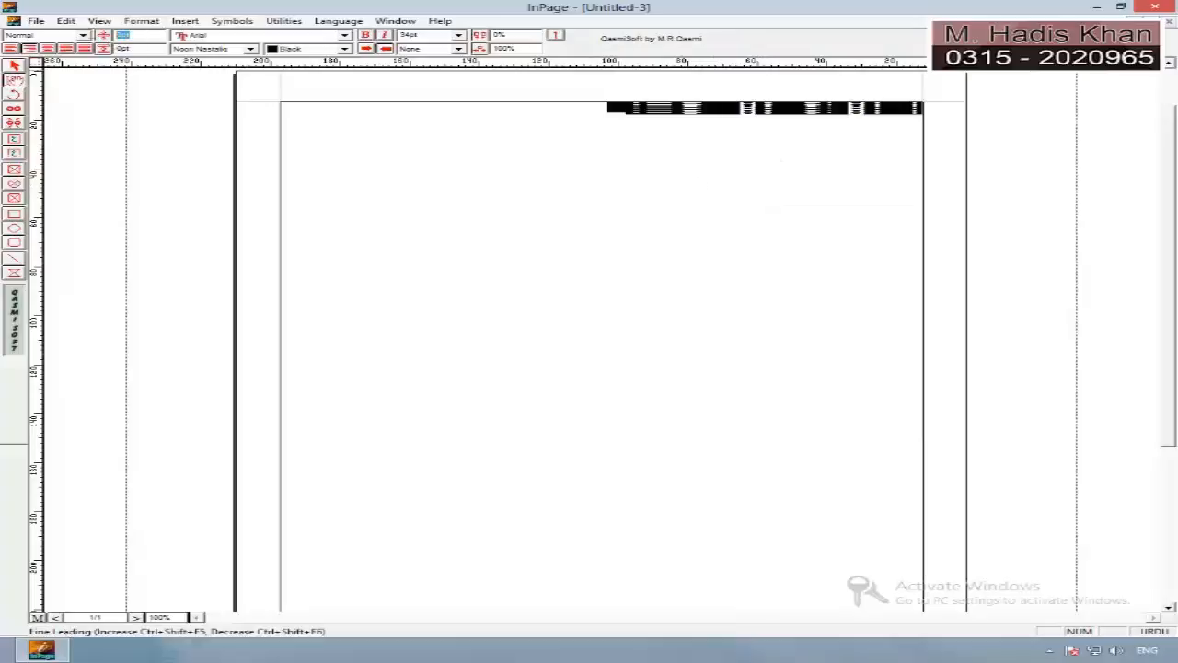
type("15")
key("Return")
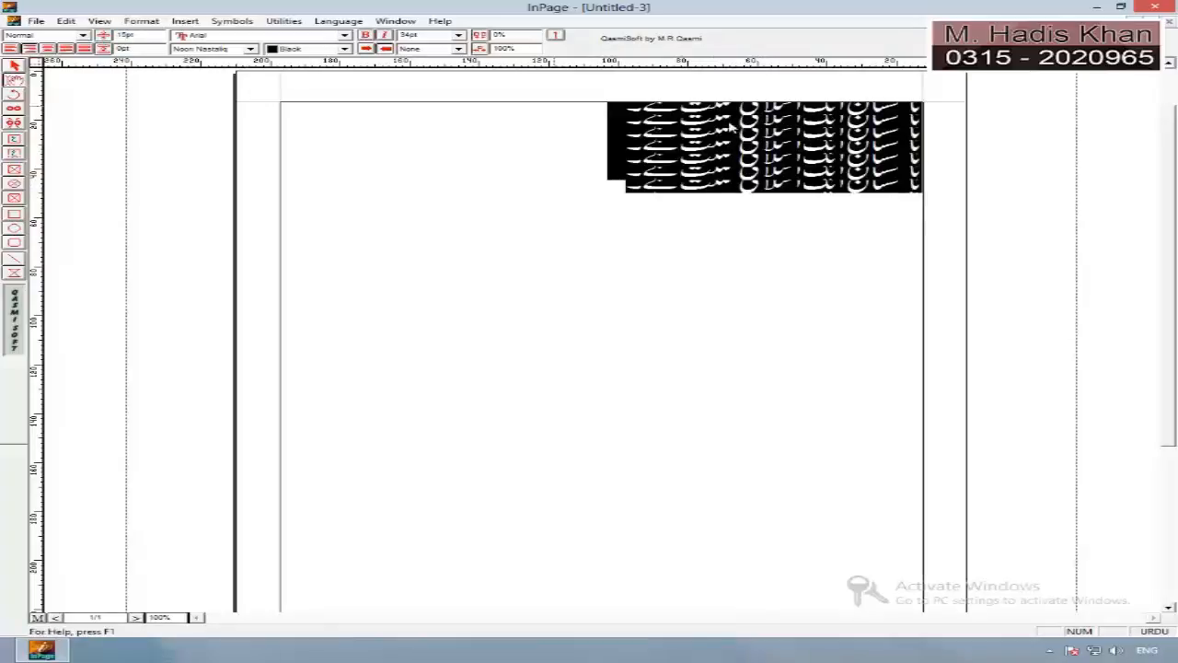
- Apply a 45 pt line leading to the seven lines once more and return it to Auto by entering 0
left_click_drag(149, 34, 103, 36)
type("45")
key("Return")
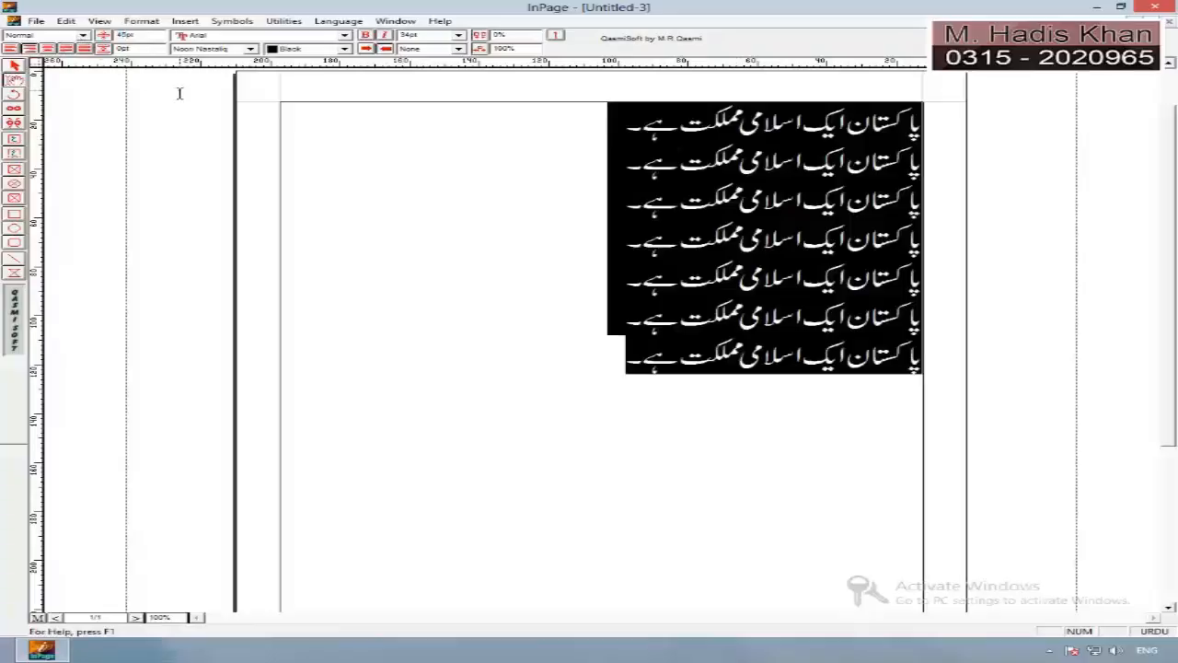
left_click_drag(143, 35, 81, 37)
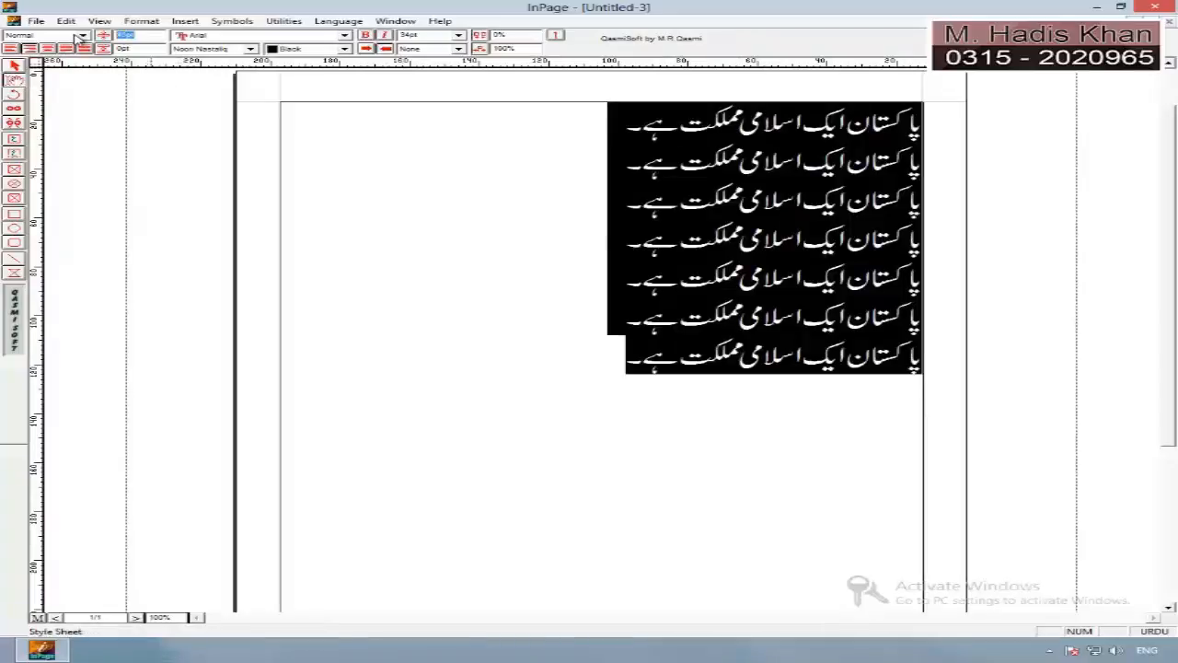
type("0")
key("Return")
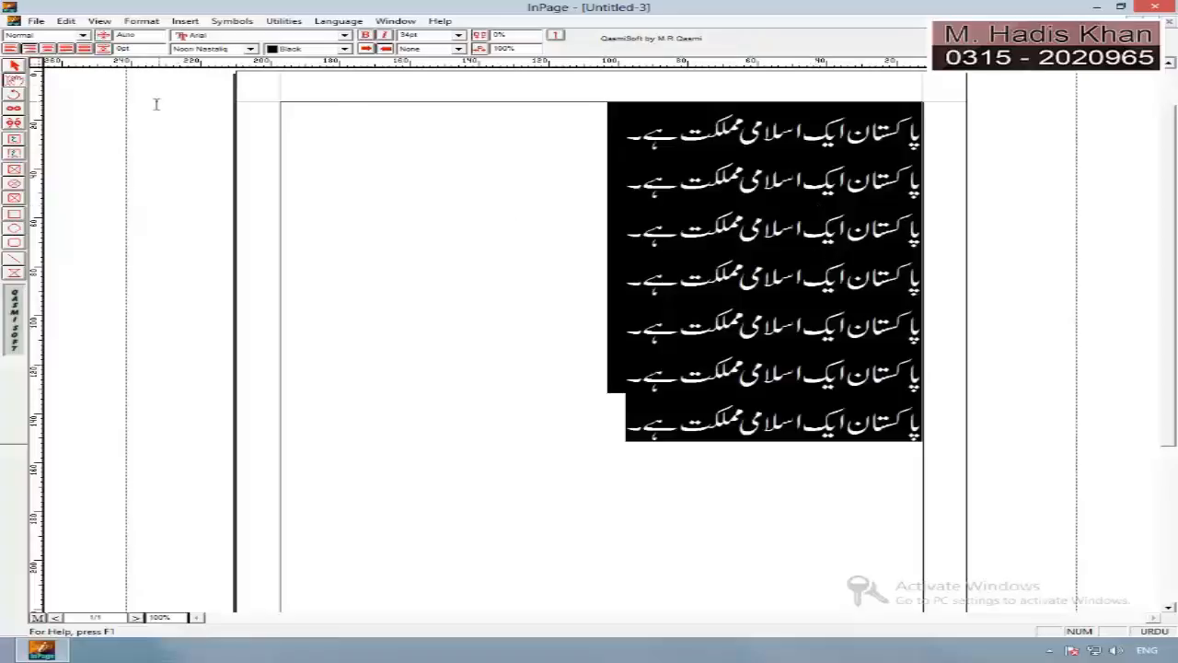
left_click_drag(144, 35, 123, 38)
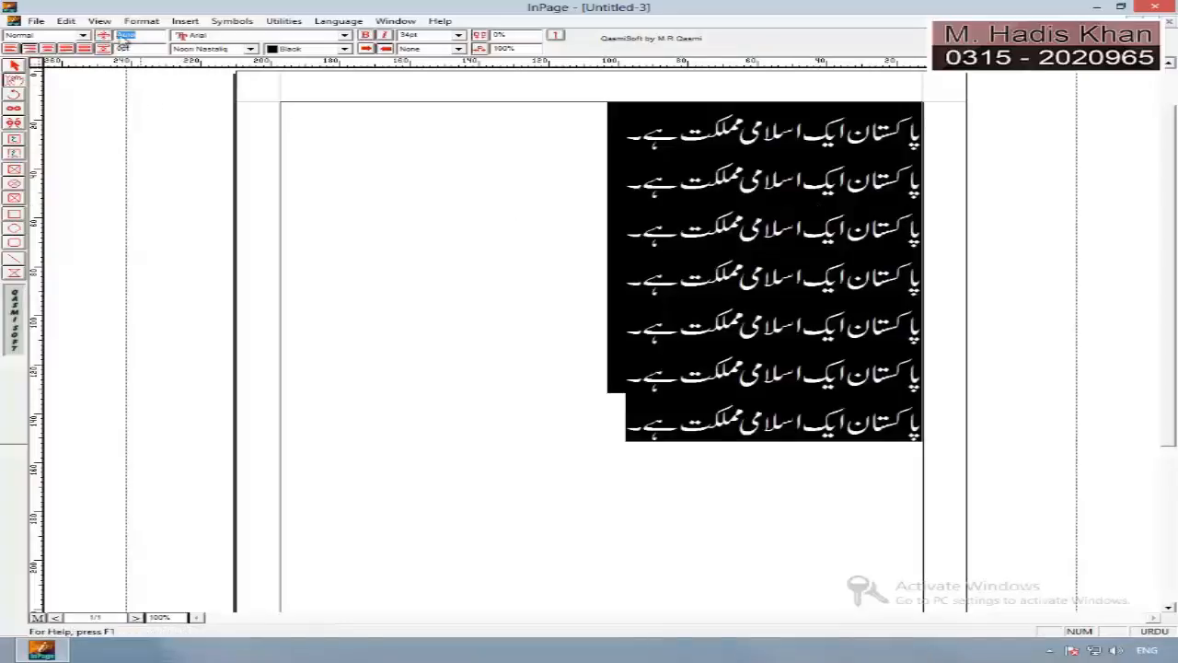
left_click(143, 49)
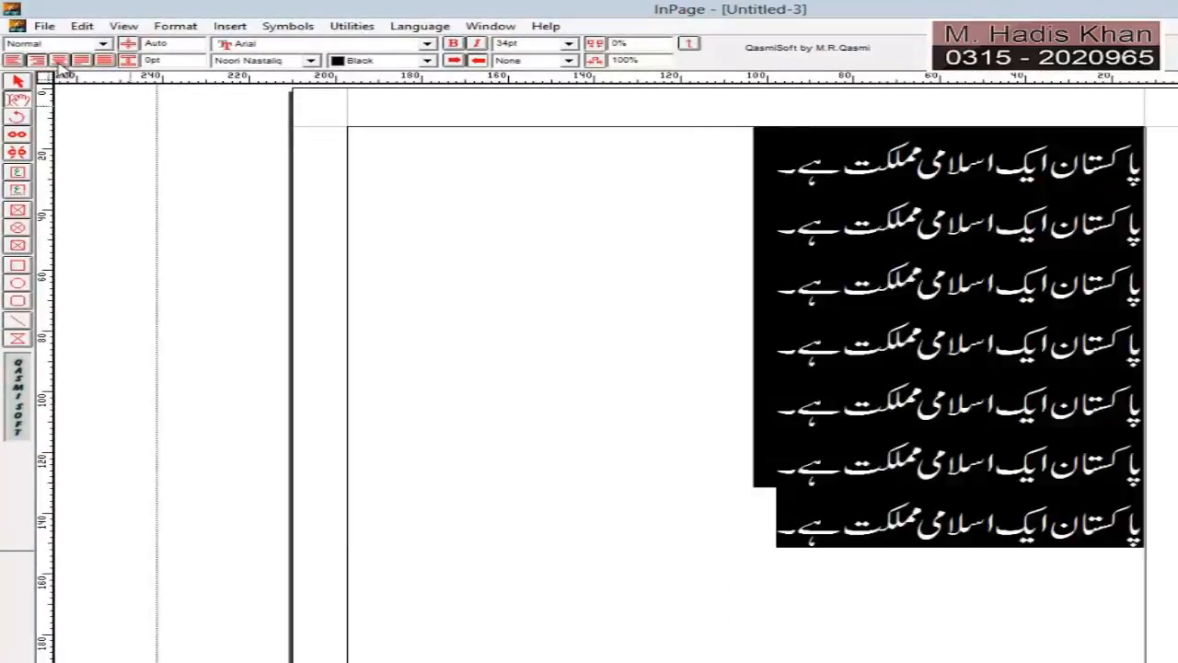
- Try centre, left, right and standard justified alignment on the seven selected lines
left_click(59, 61)
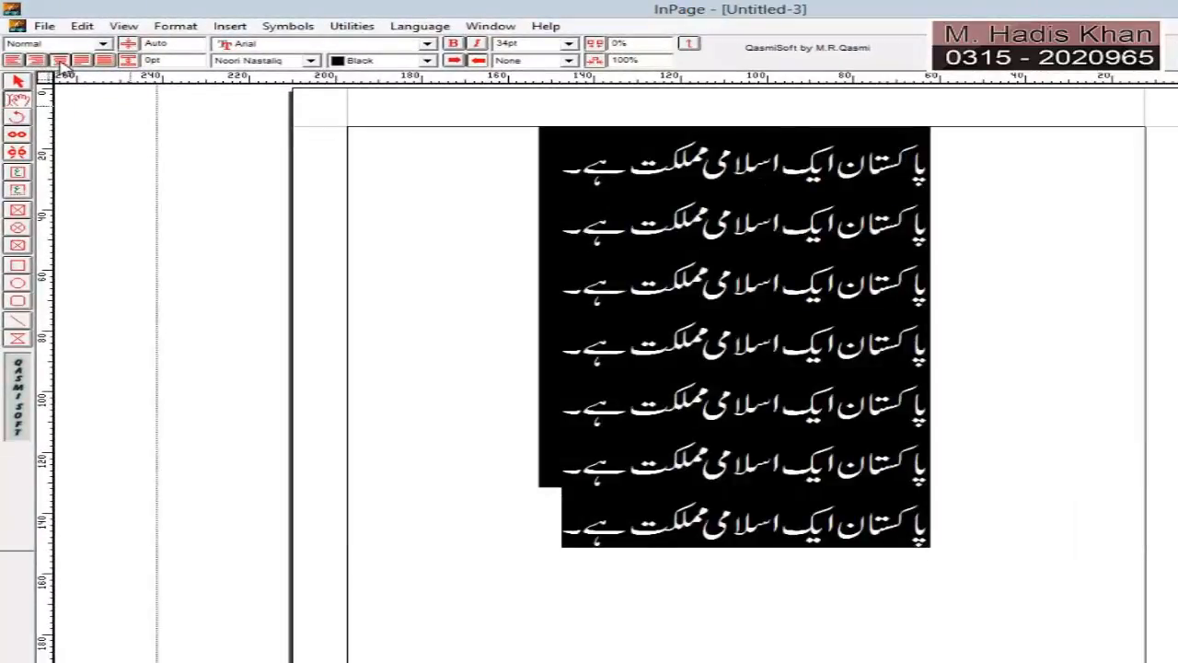
left_click(13, 60)
left_click(36, 61)
left_click(59, 61)
left_click(82, 60)
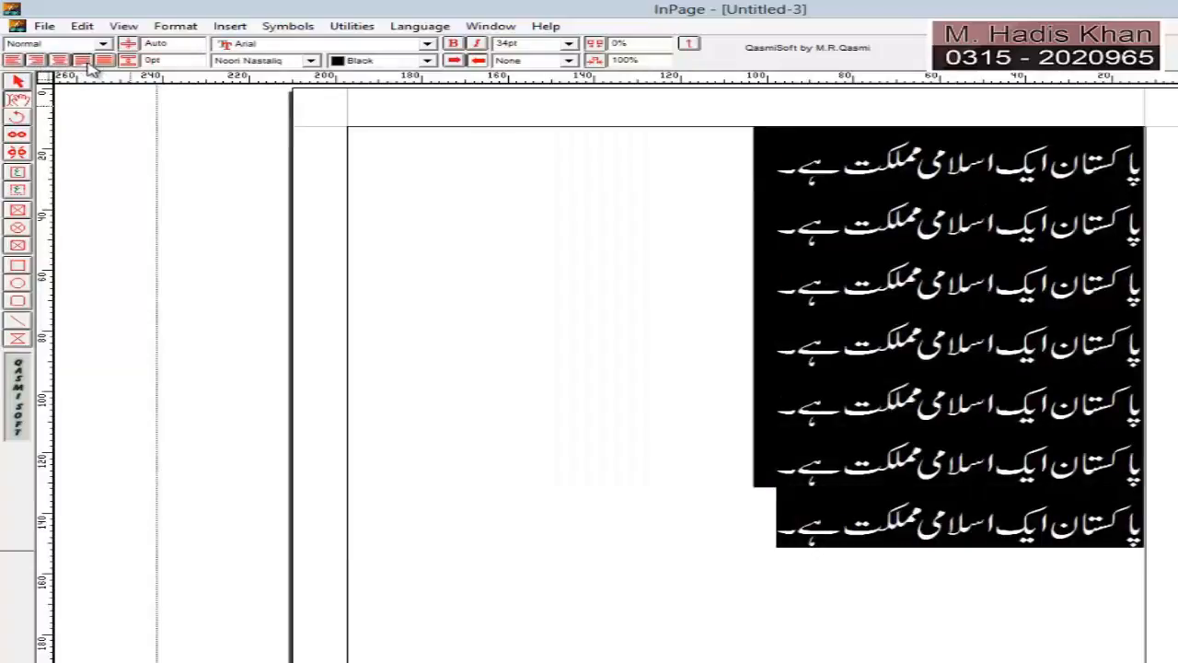
- Force-justify the seven lines so that they fill the full text width, and clear the selection
left_click(104, 61)
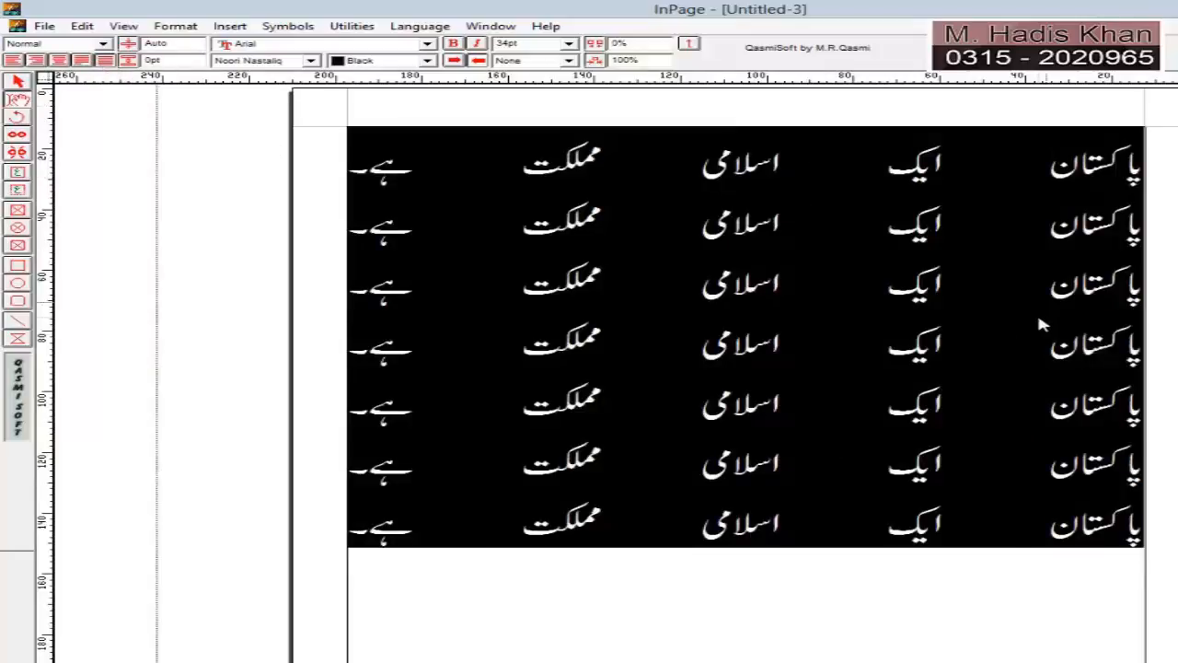
left_click(524, 457)
left_click(727, 484)
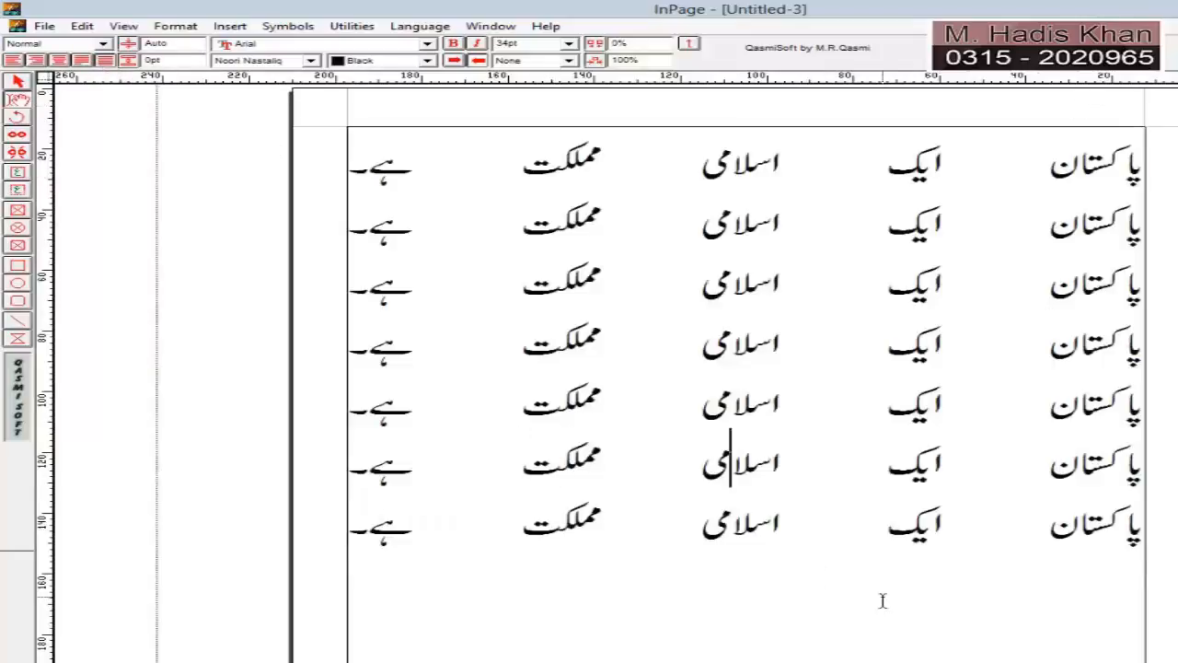
- Select all seven lines and try the Urdu fonts Noori Character and Aasaar on them
left_click_drag(365, 535, 354, 541)
left_click_drag(472, 487, 1138, 161)
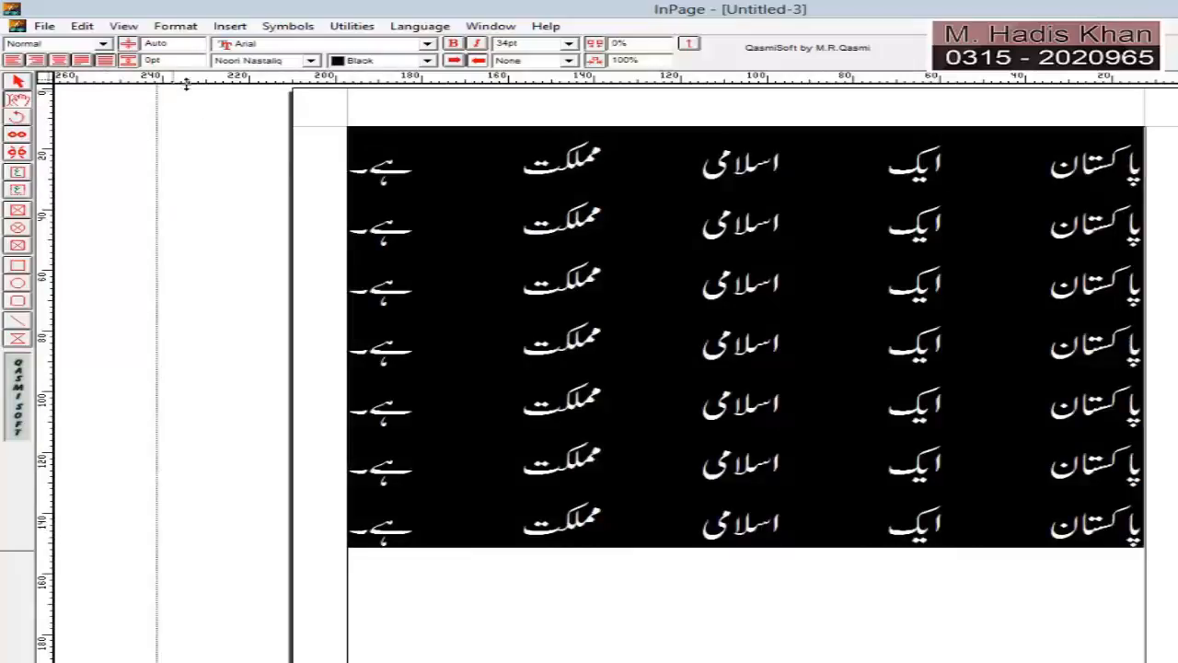
left_click(311, 61)
left_click(250, 84)
left_click(311, 62)
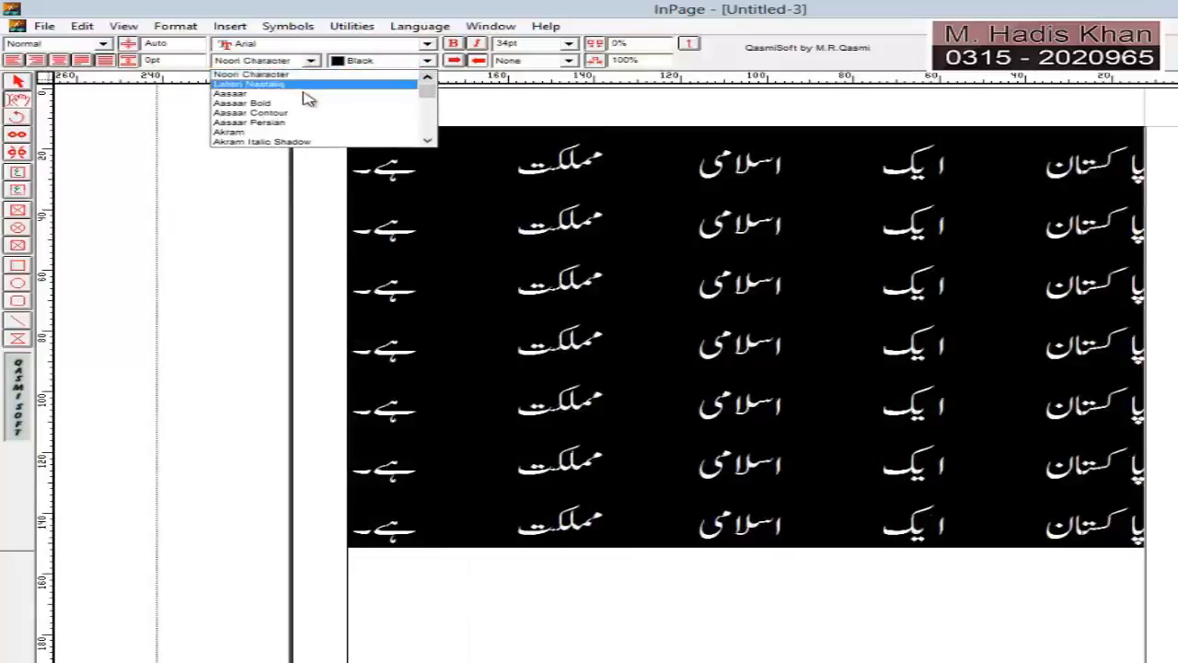
left_click(247, 92)
left_click(603, 284)
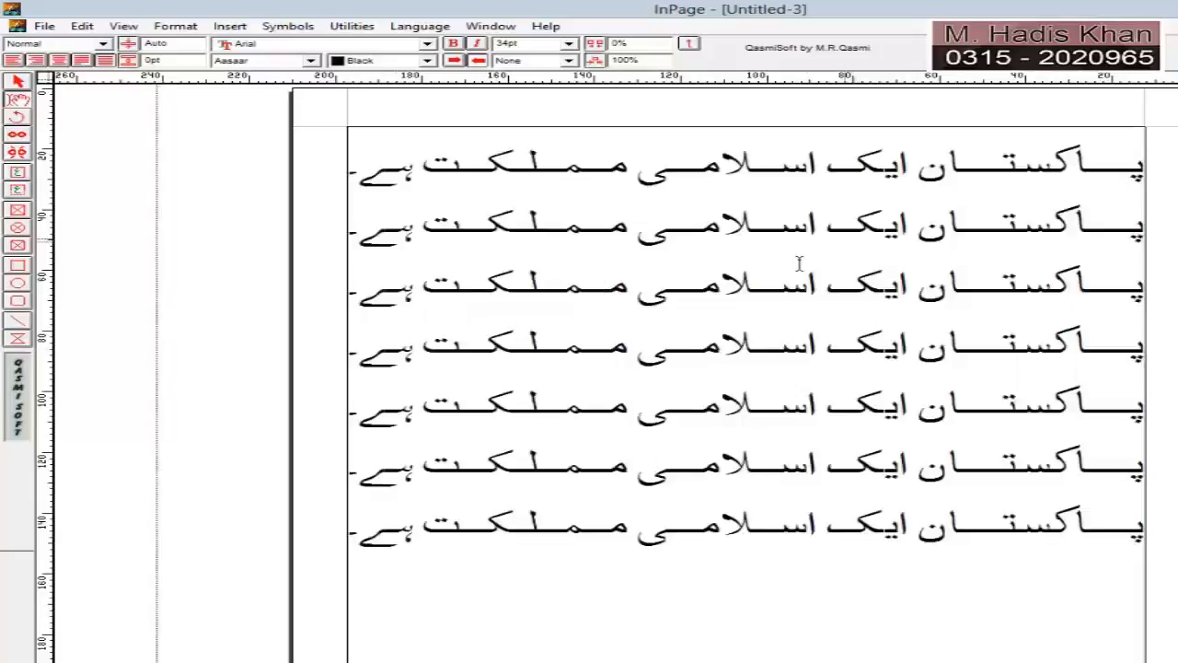
- Try right alignment on the seven Aasaar lines and return them to forced justification
mouse_move(999, 230)
left_mouse_down()
mouse_move(968, 230)
mouse_move(981, 235)
left_mouse_up()
left_click(946, 281)
left_click_drag(354, 538, 1167, 162)
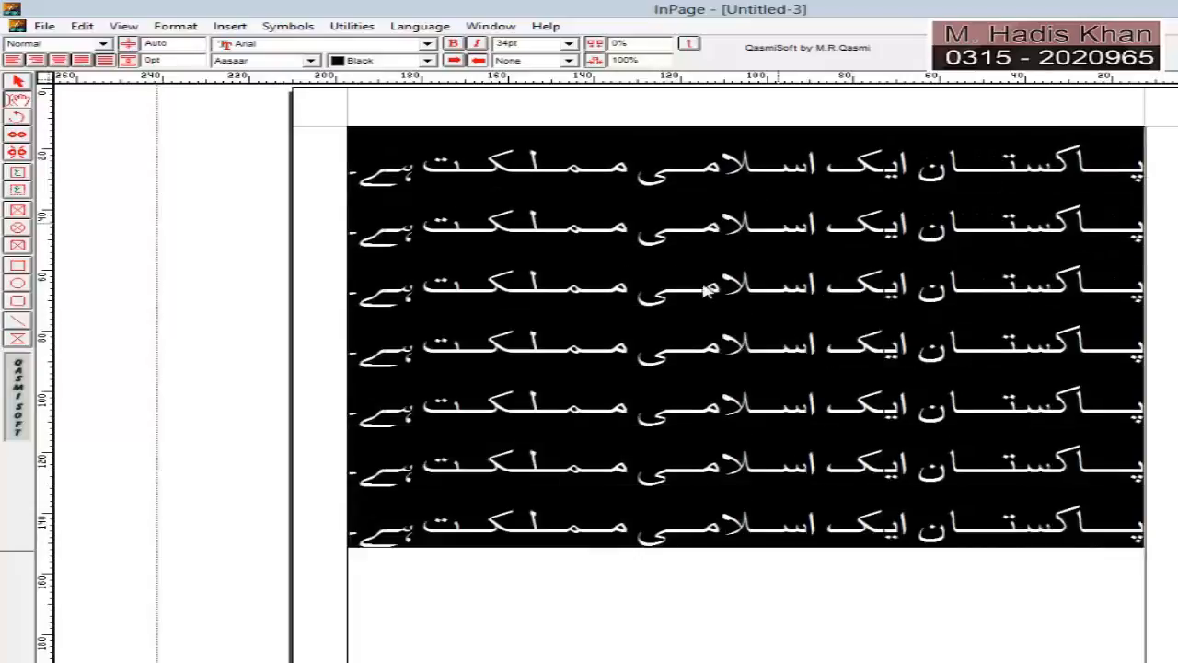
left_click(37, 63)
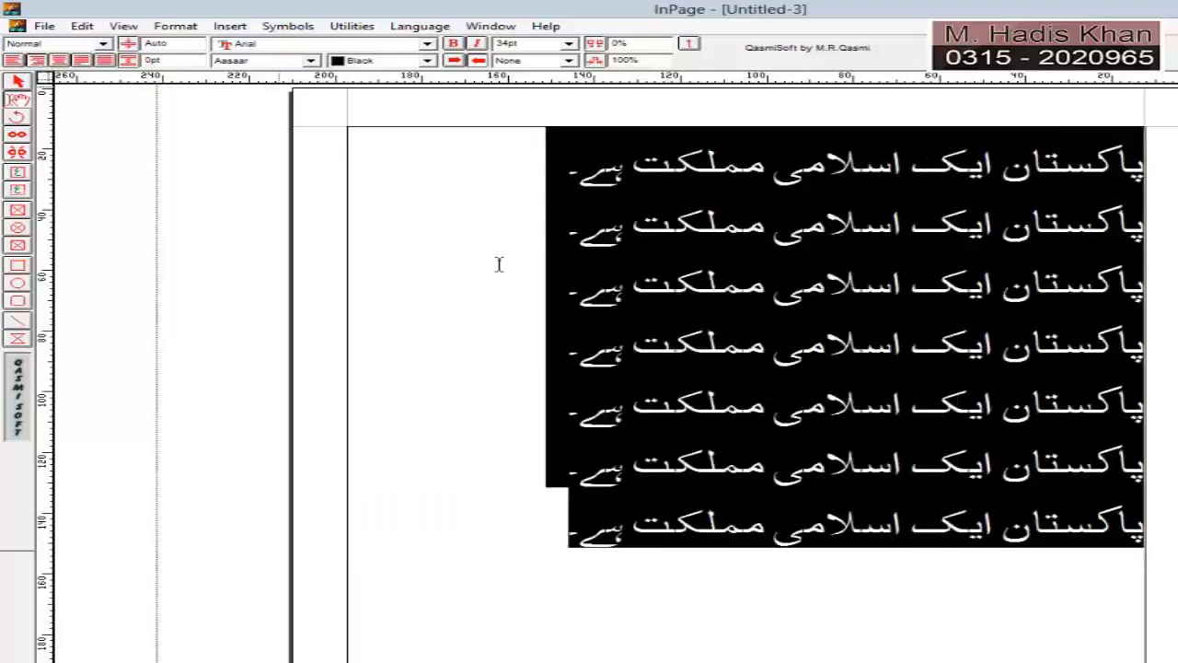
left_click(692, 319)
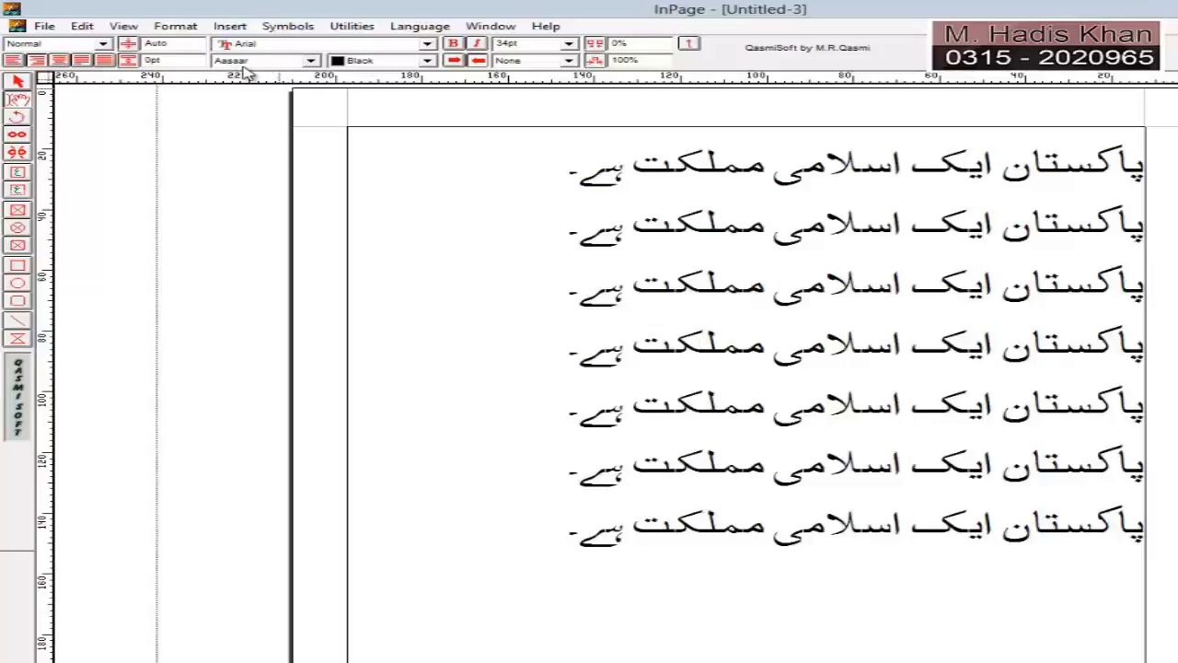
left_click_drag(557, 532, 1161, 116)
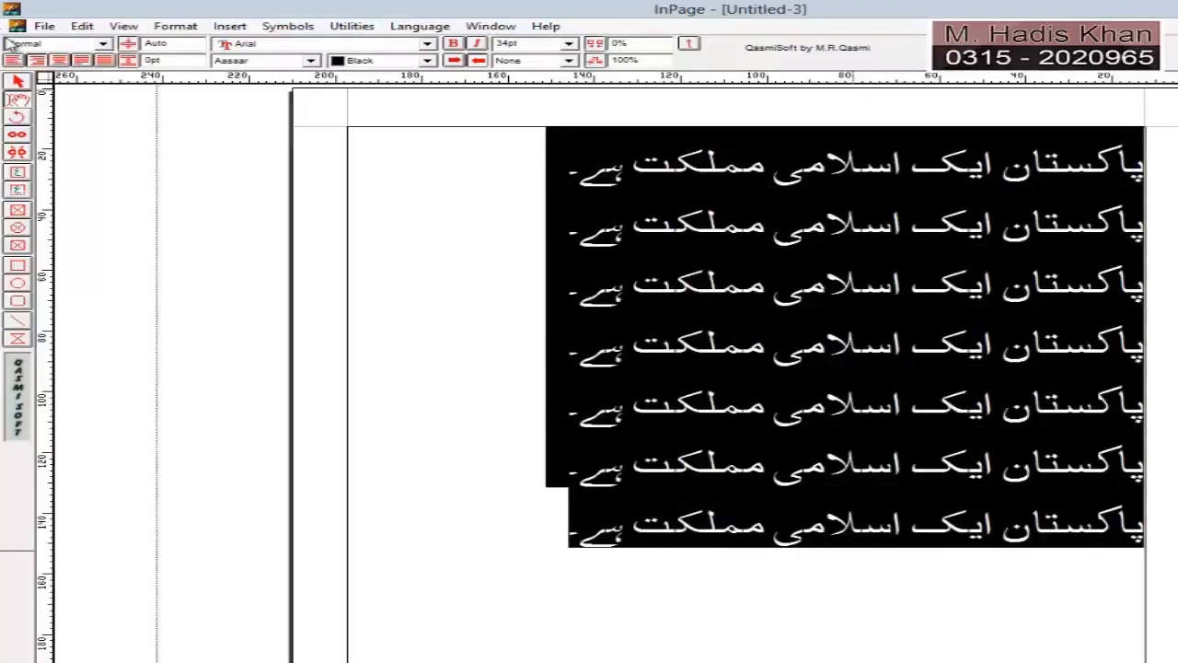
left_click(105, 60)
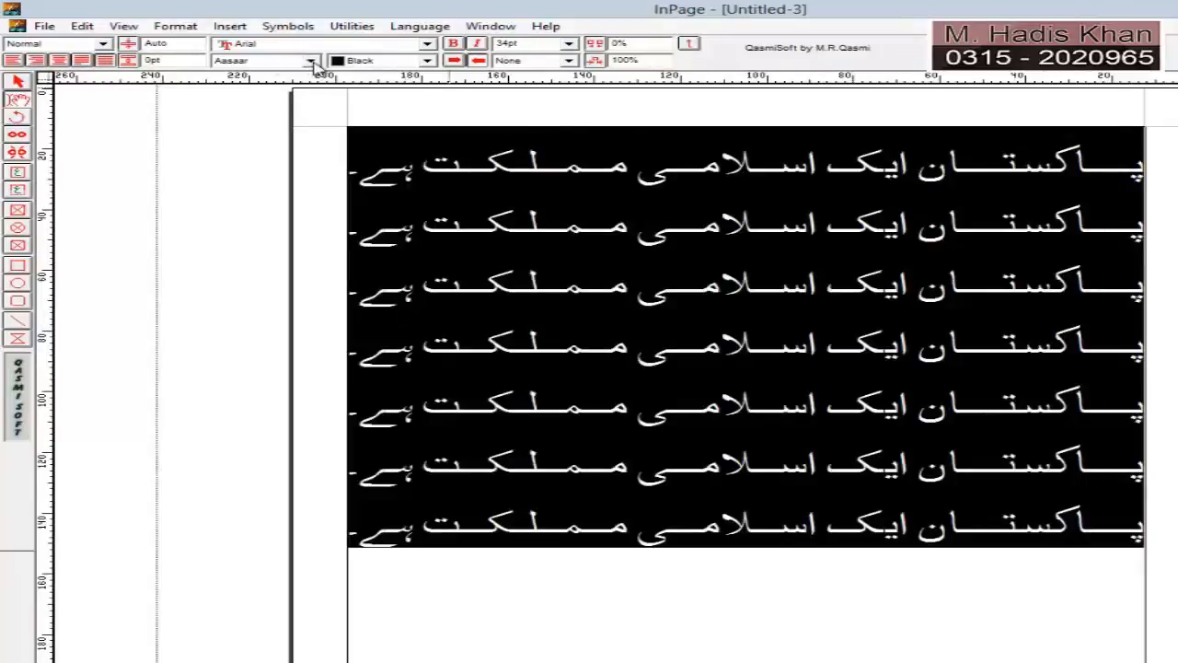
- Try the Urdu fonts Aswad Old and Farsi on the seven justified lines
left_click(311, 61)
left_click(308, 134)
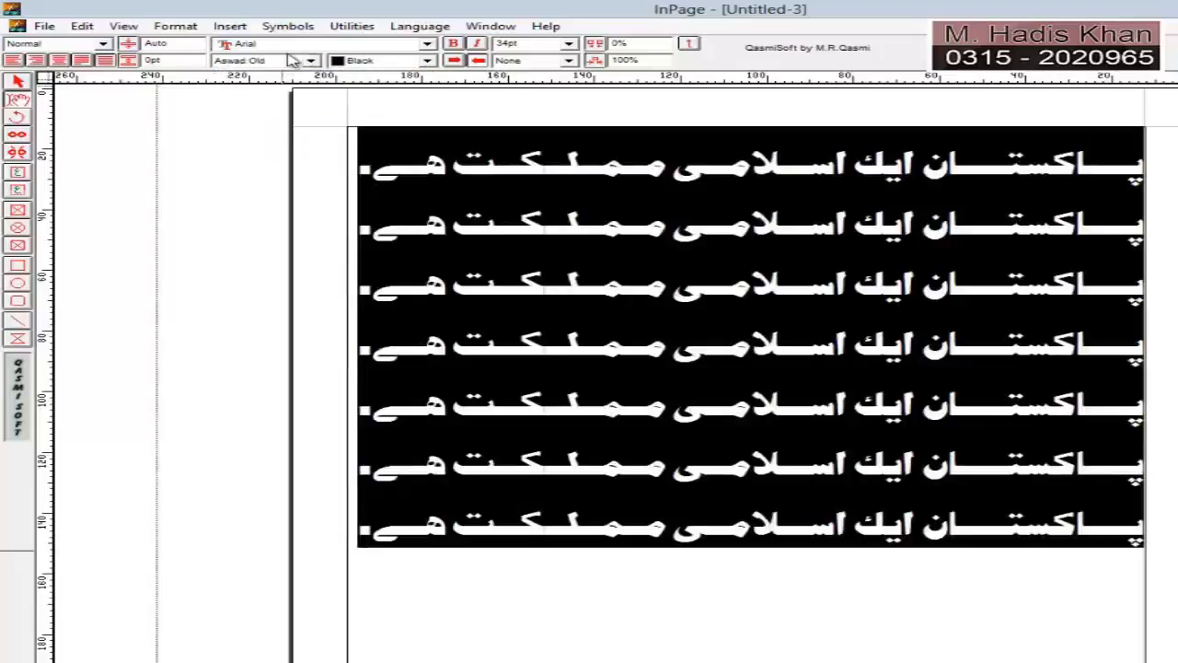
left_click(311, 61)
left_click(428, 141)
left_click(316, 134)
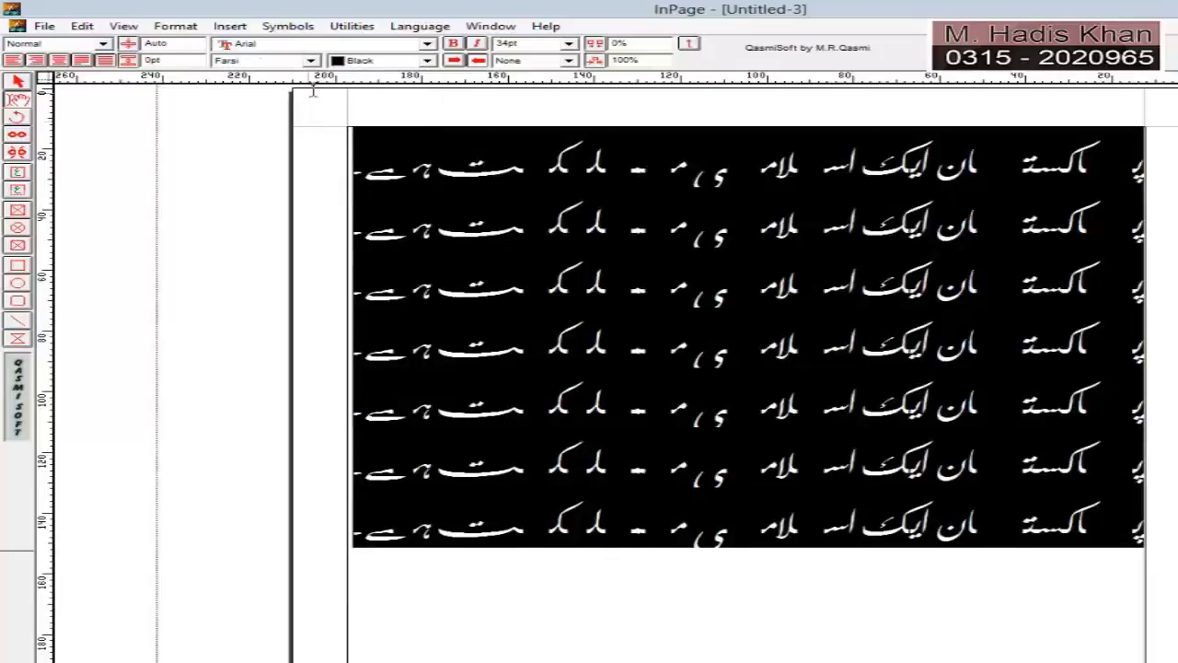
- Apply the Makka Contour Urdu font to the seven selected lines
left_click(311, 61)
scroll(329, 120, "down", 3)
left_click(327, 142)
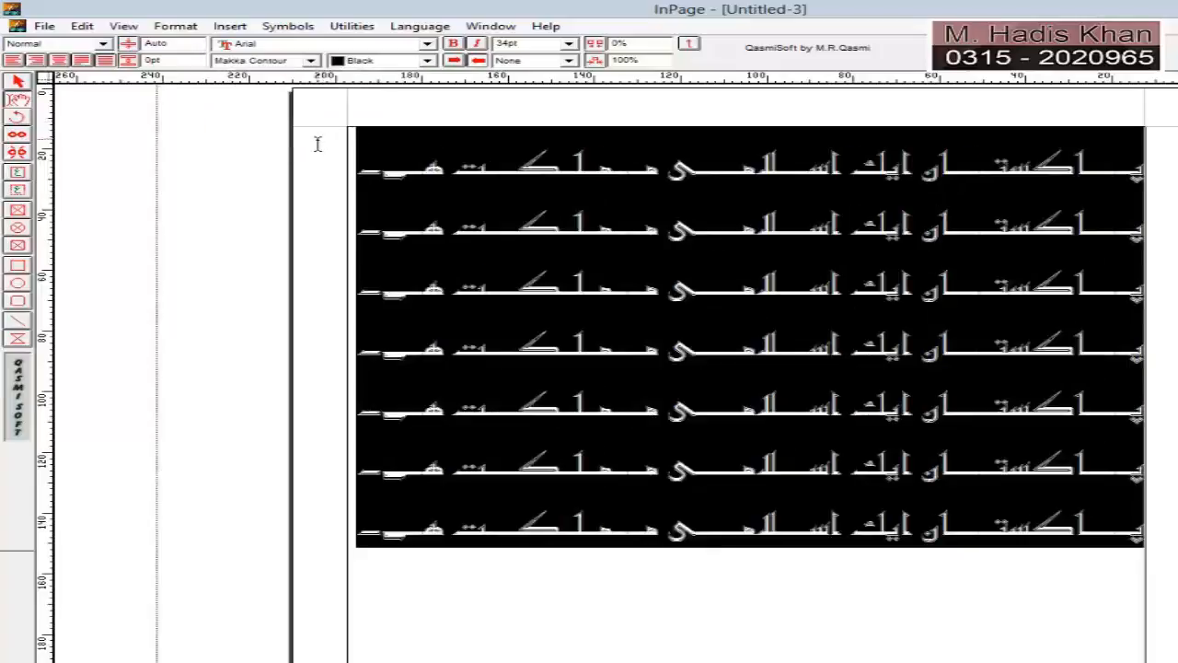
left_click(311, 61)
left_click_drag(430, 112, 429, 88)
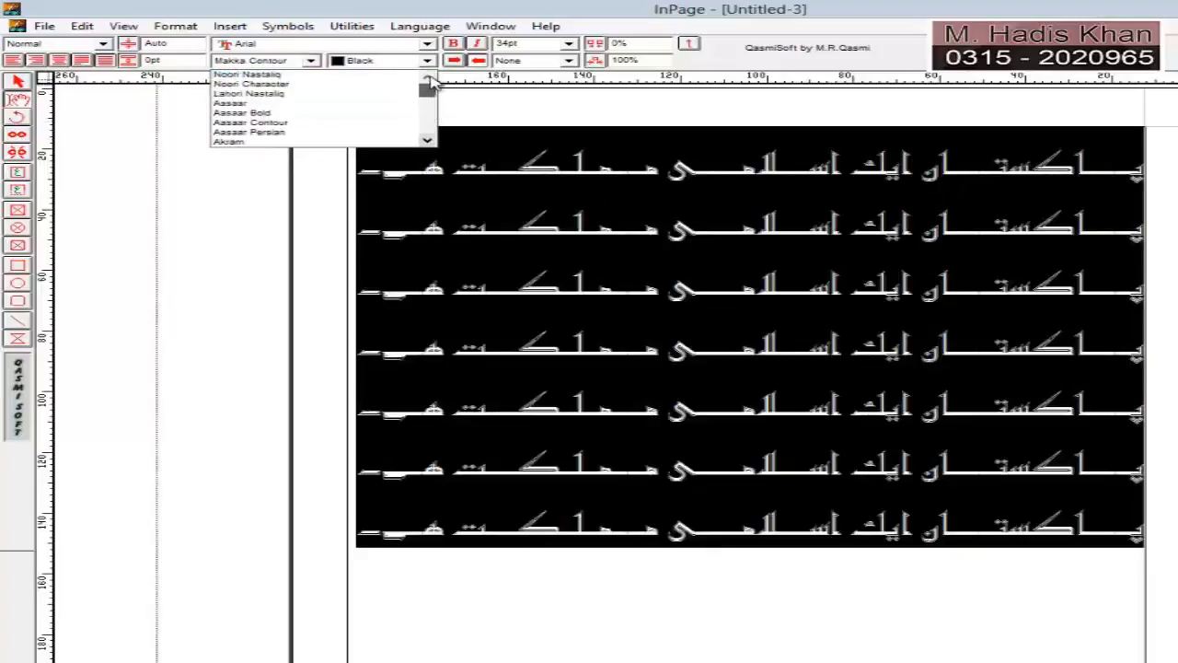
left_click(463, 242)
left_click(650, 442)
- Colour the text of the first line Green and clear the selection
left_click_drag(359, 173, 1141, 171)
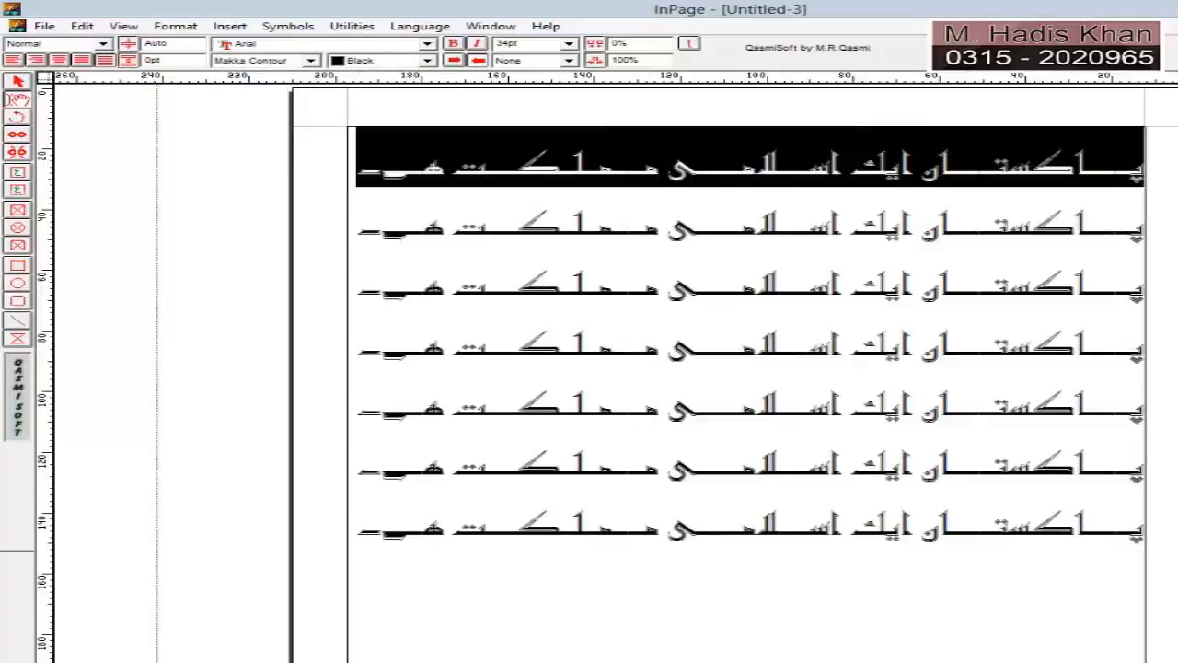
left_click(427, 60)
left_click(405, 126)
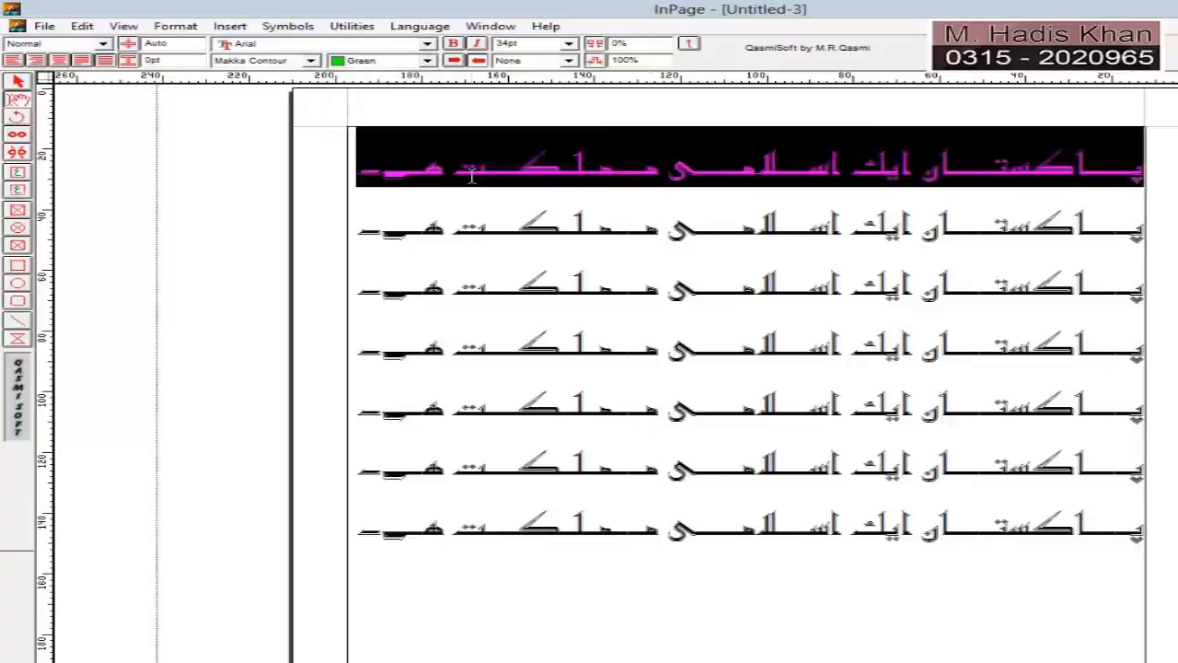
left_click(487, 281)
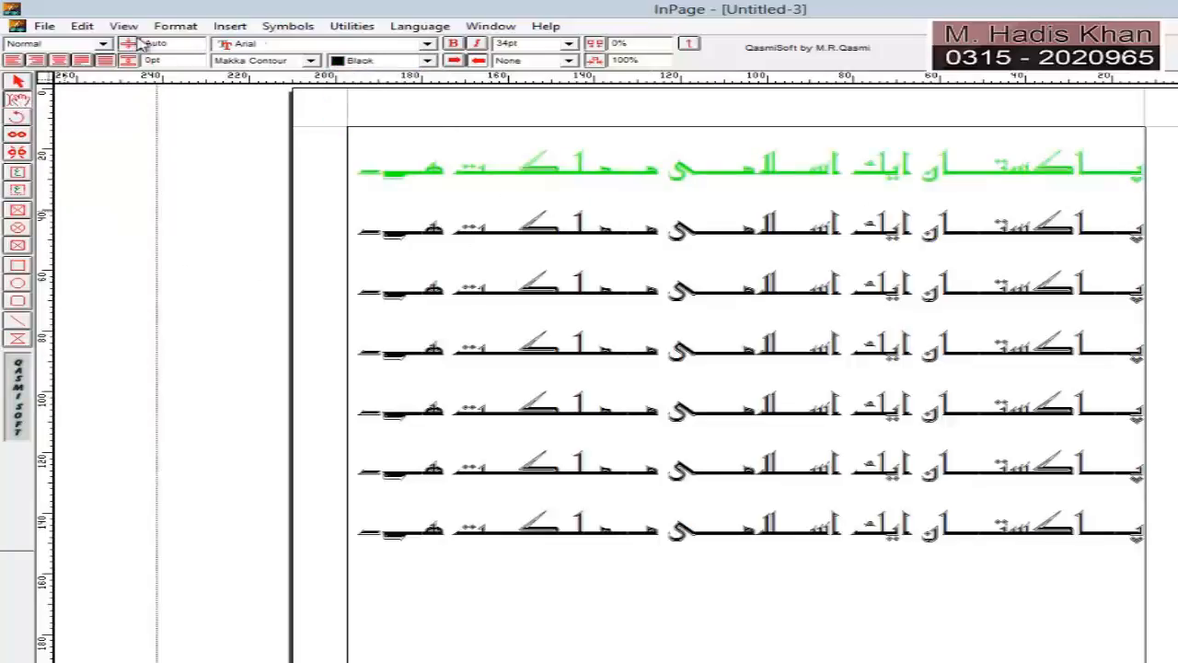